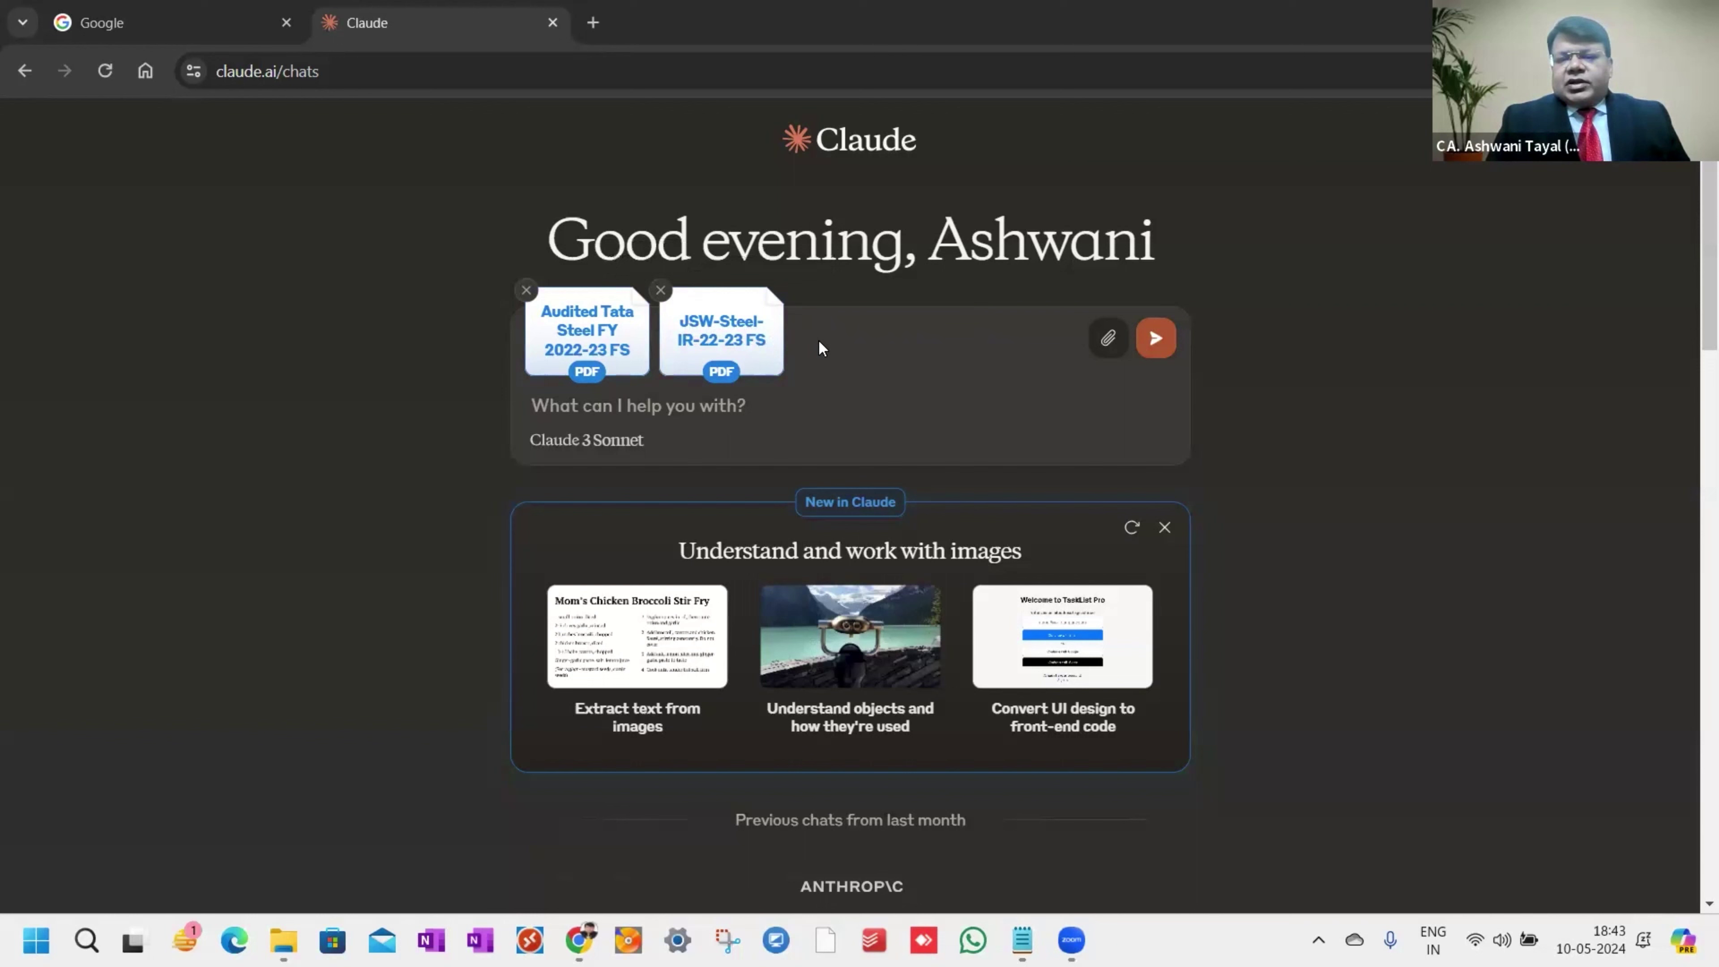
Keep the two steel PDFs attached and copy the investment question from the Notepad notes.
click(1107, 338)
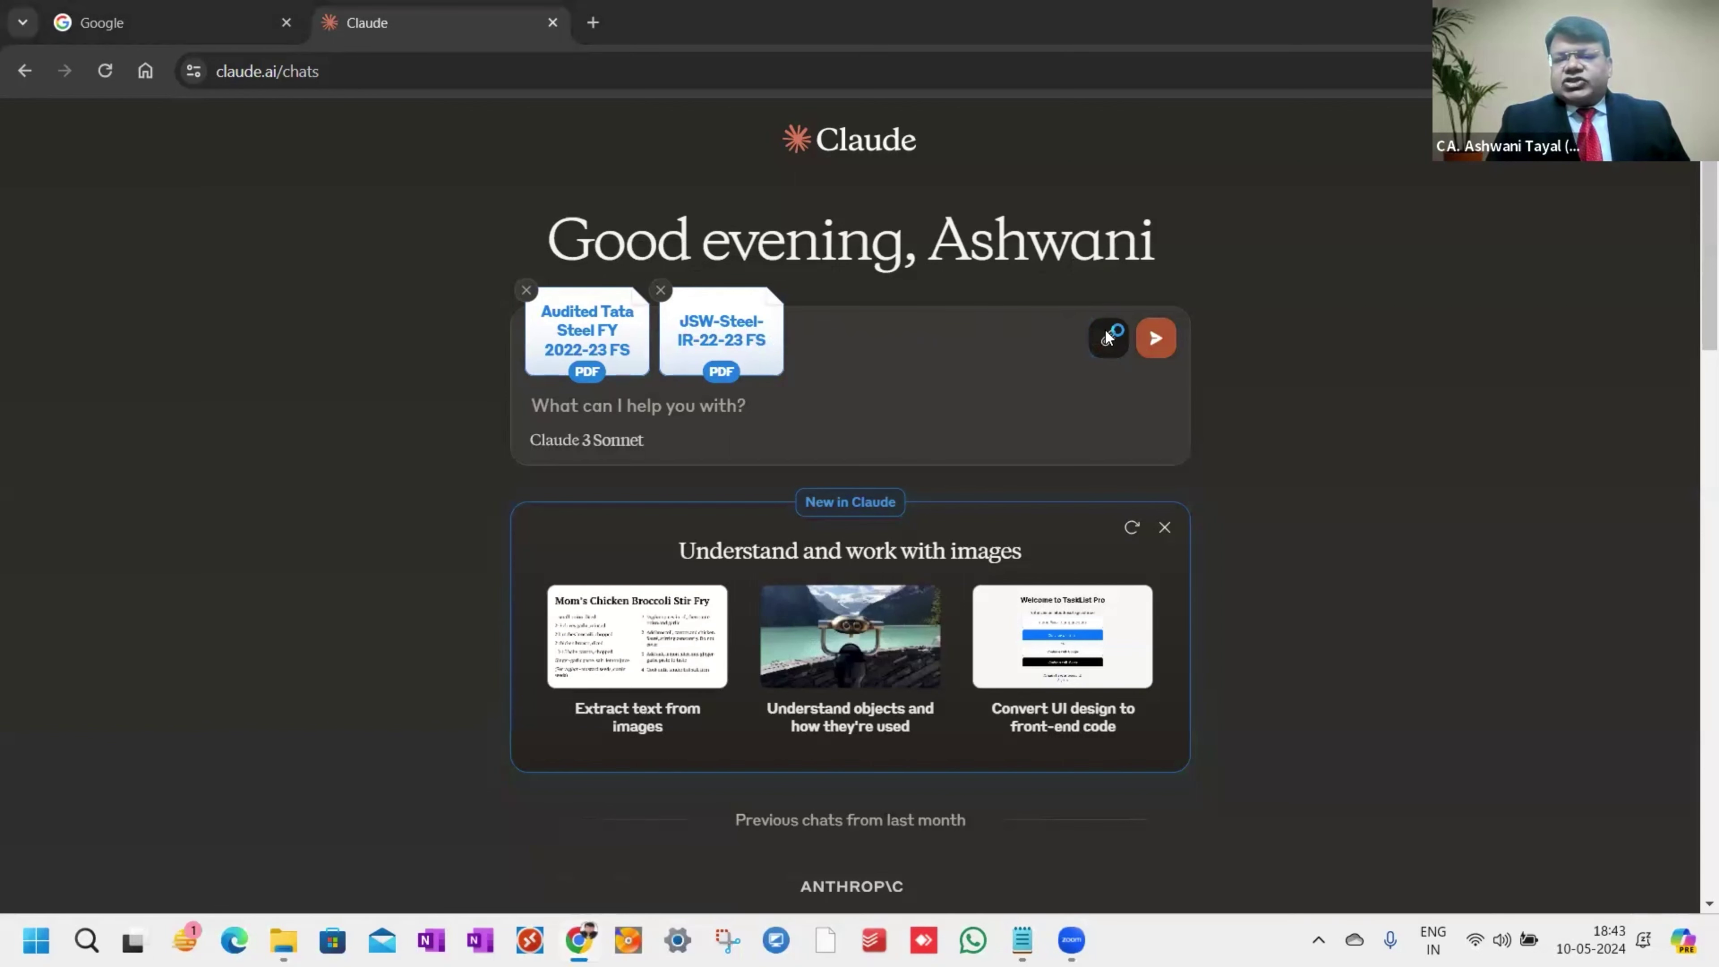
click(788, 499)
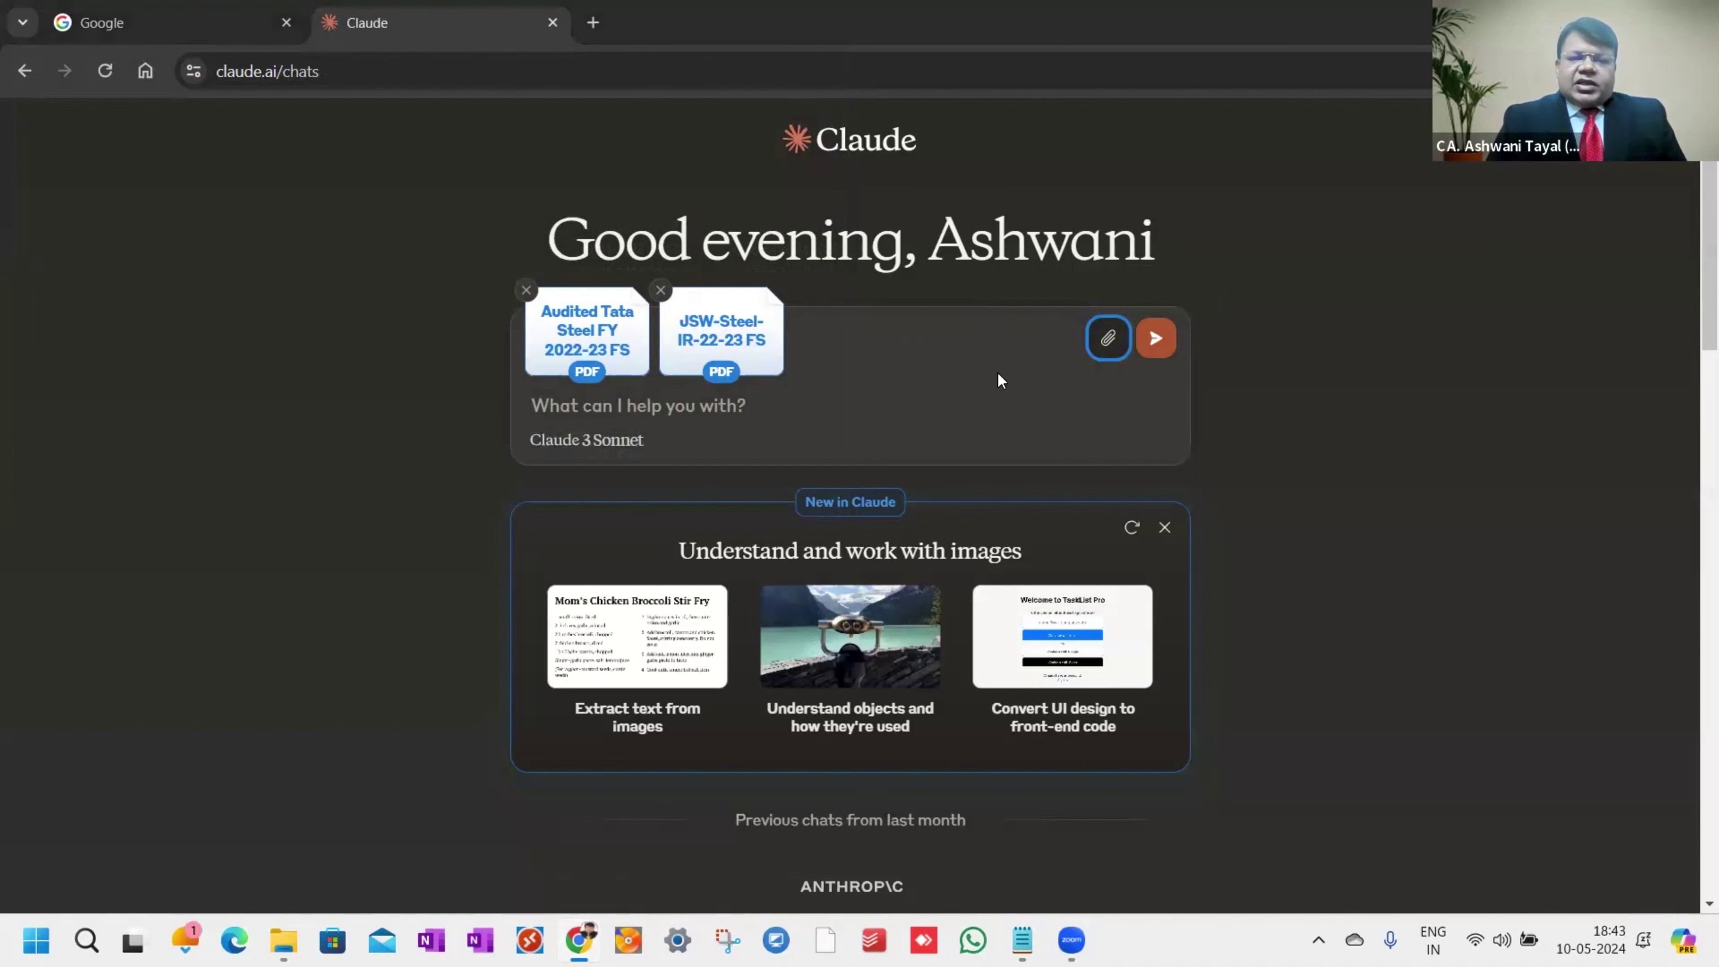
key(alt+Tab)
key(alt+Tab)
key(alt+Tab)
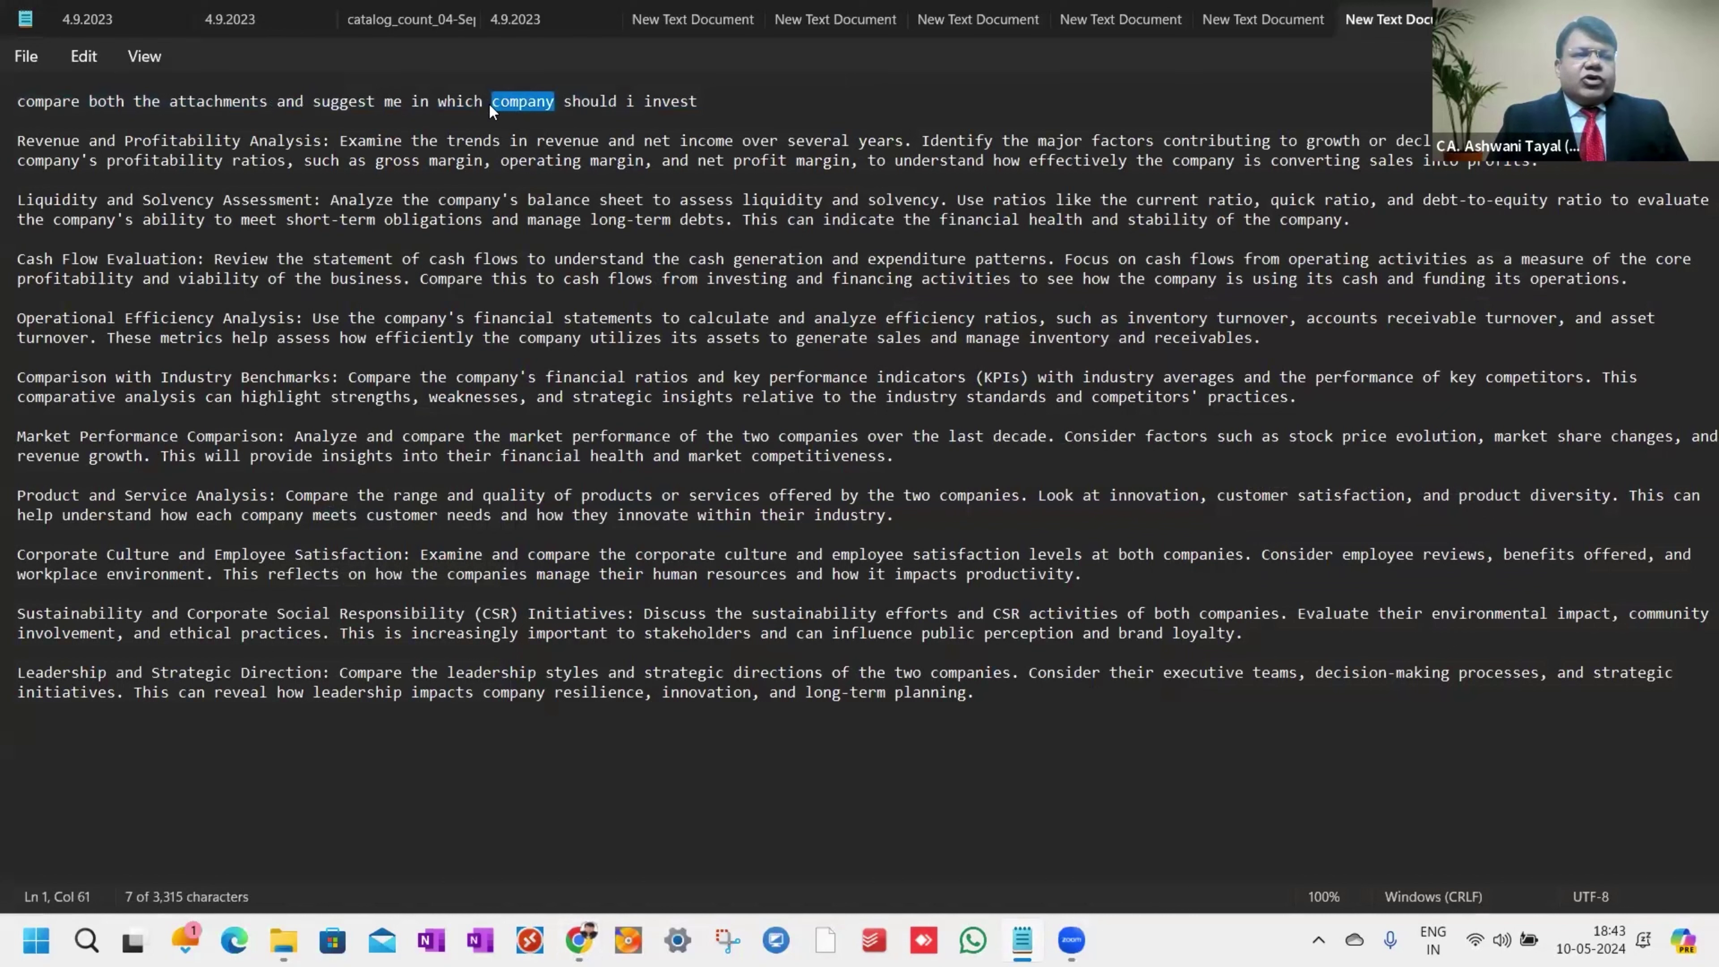
triple_click(489, 102)
key(ctrl+c)
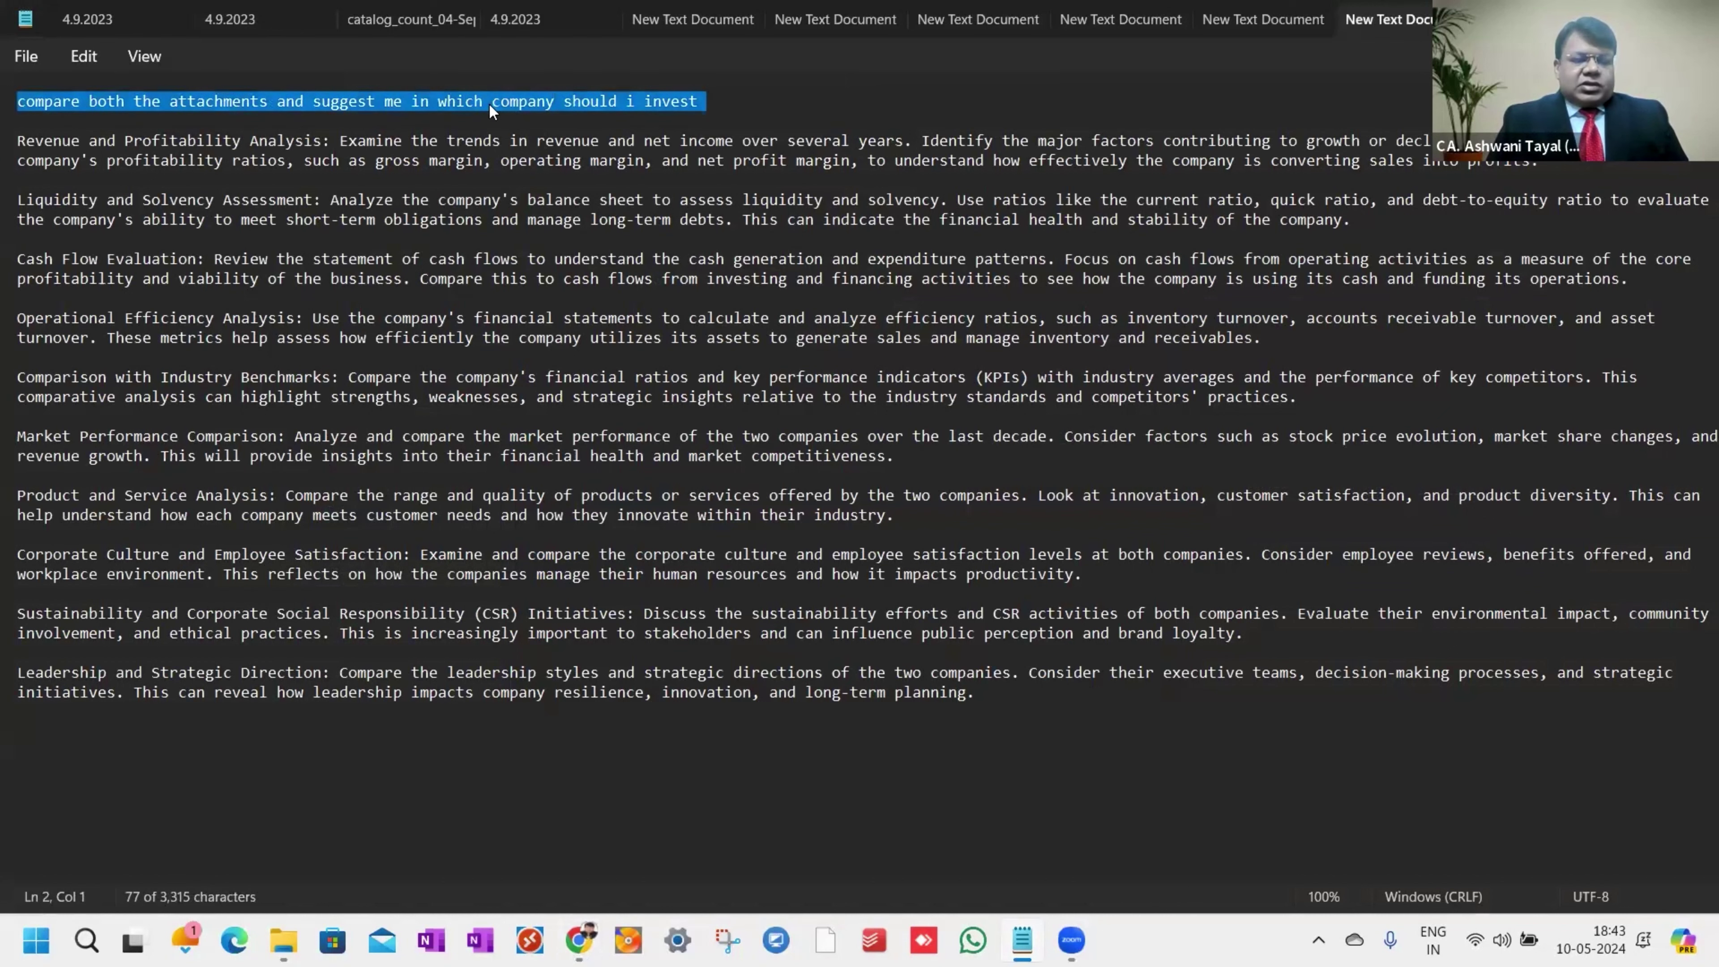
key(alt+Tab)
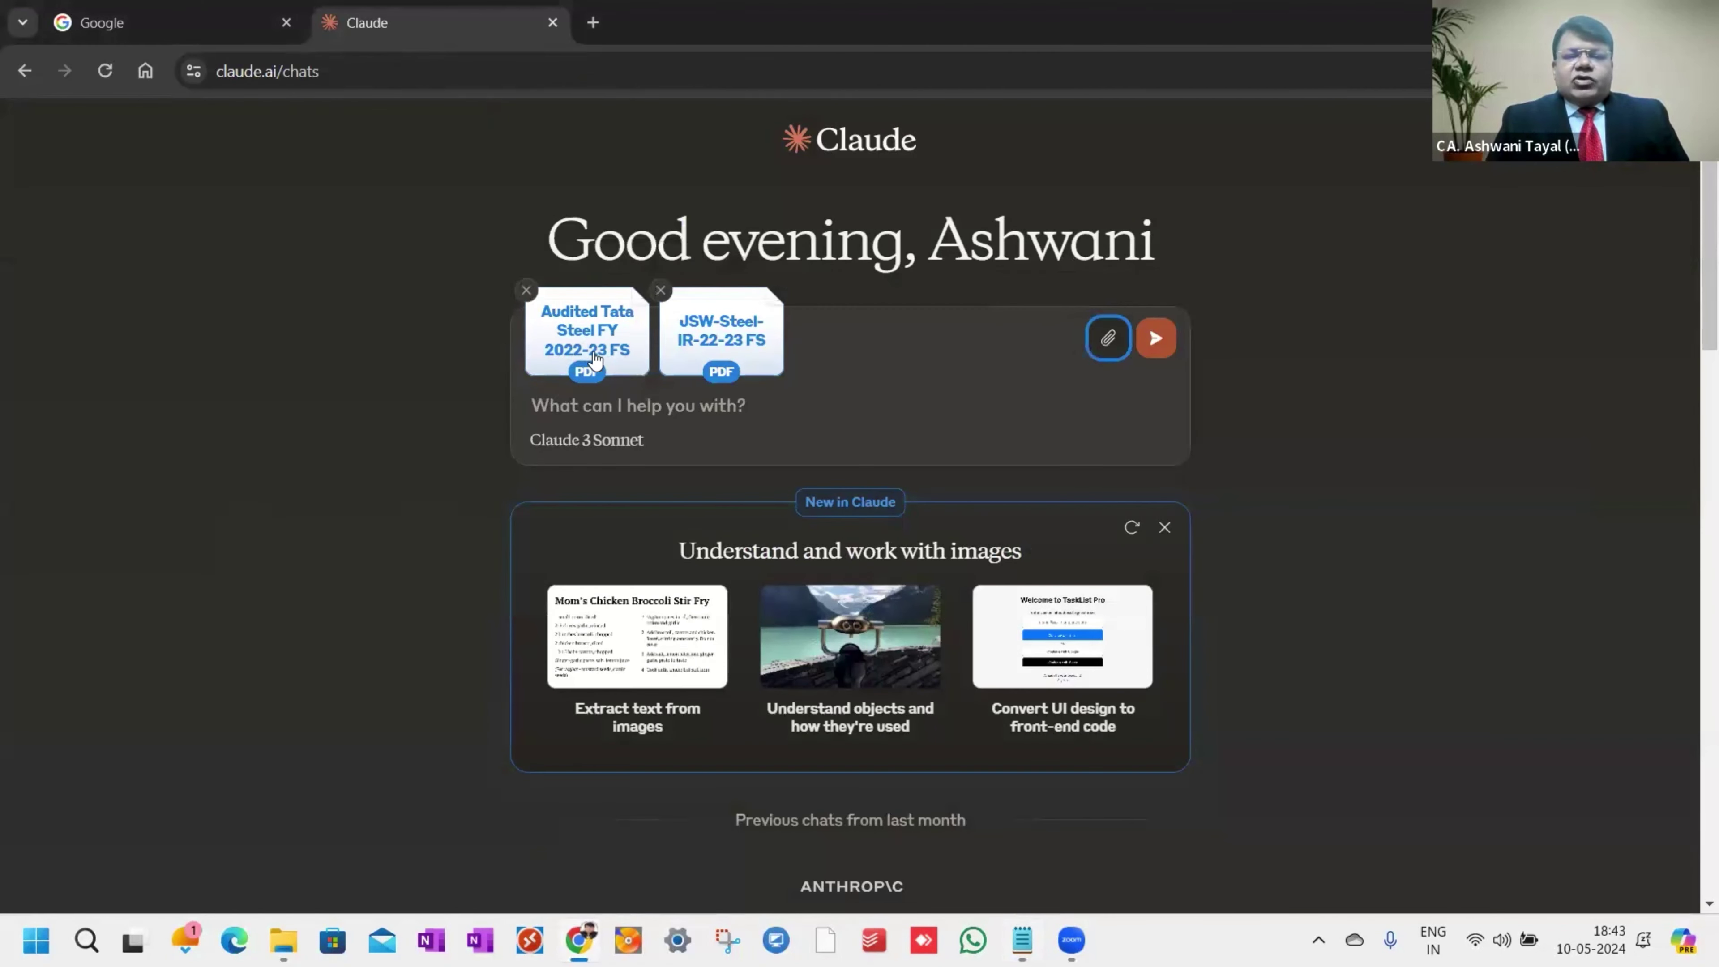
Ask Claude whether to invest in Tata Steel or JSW Steel, and read its comparison.
click(593, 406)
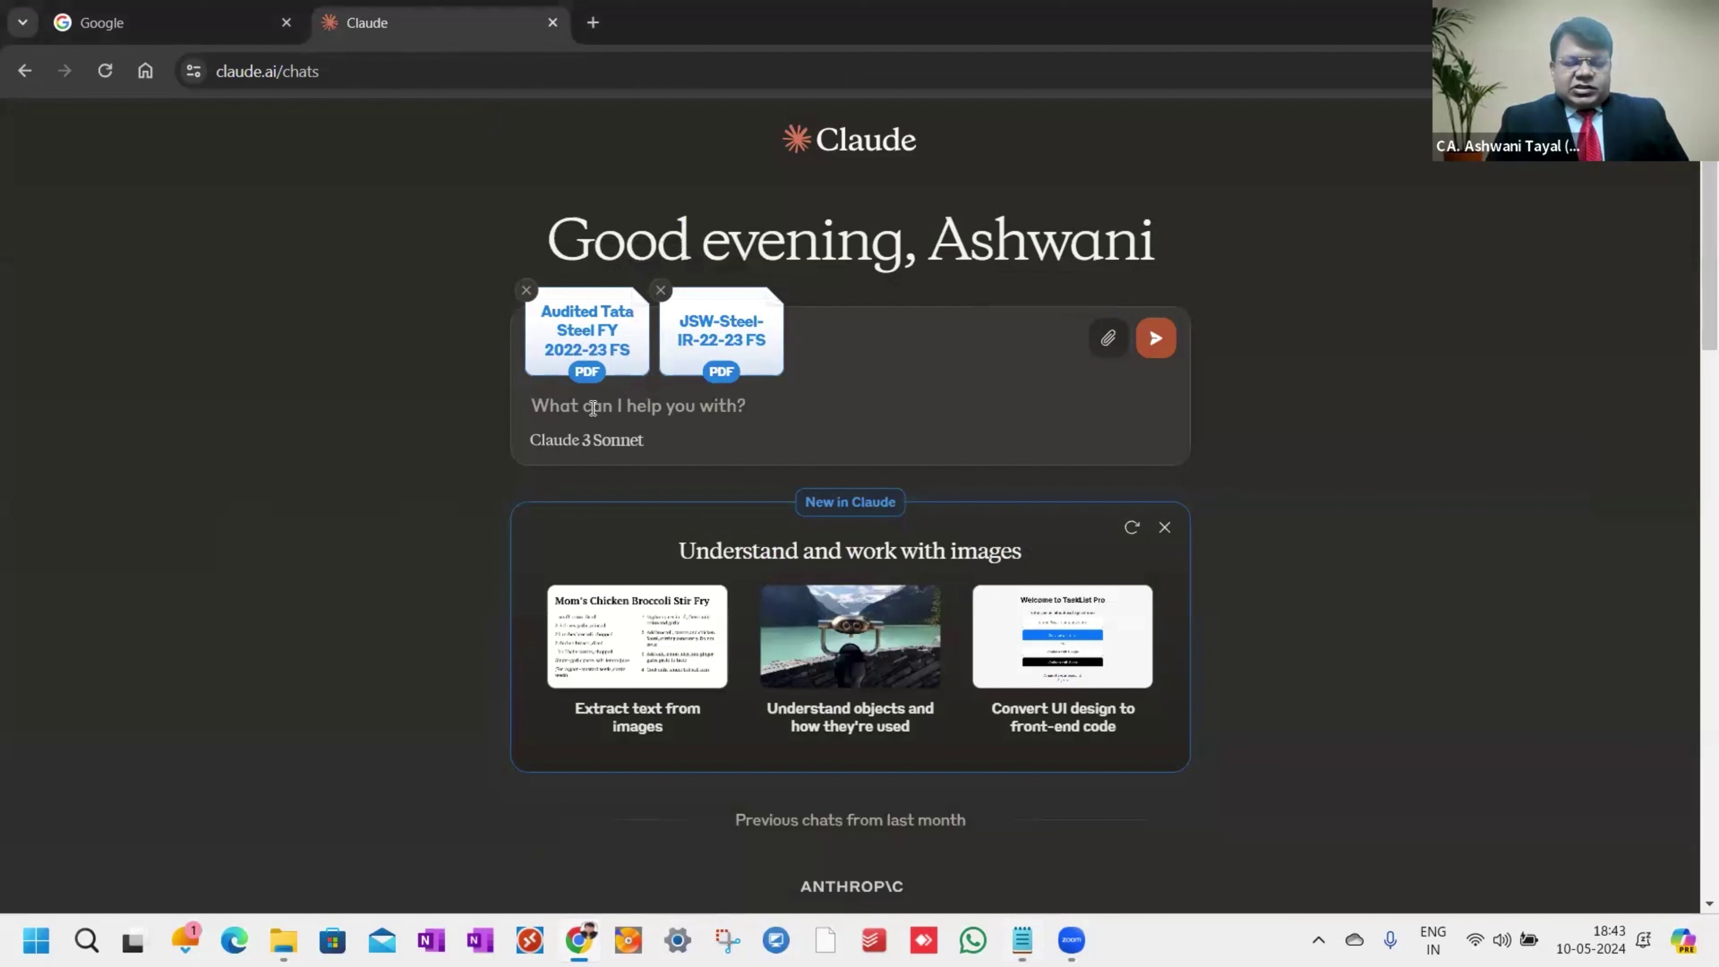
key(ctrl+v)
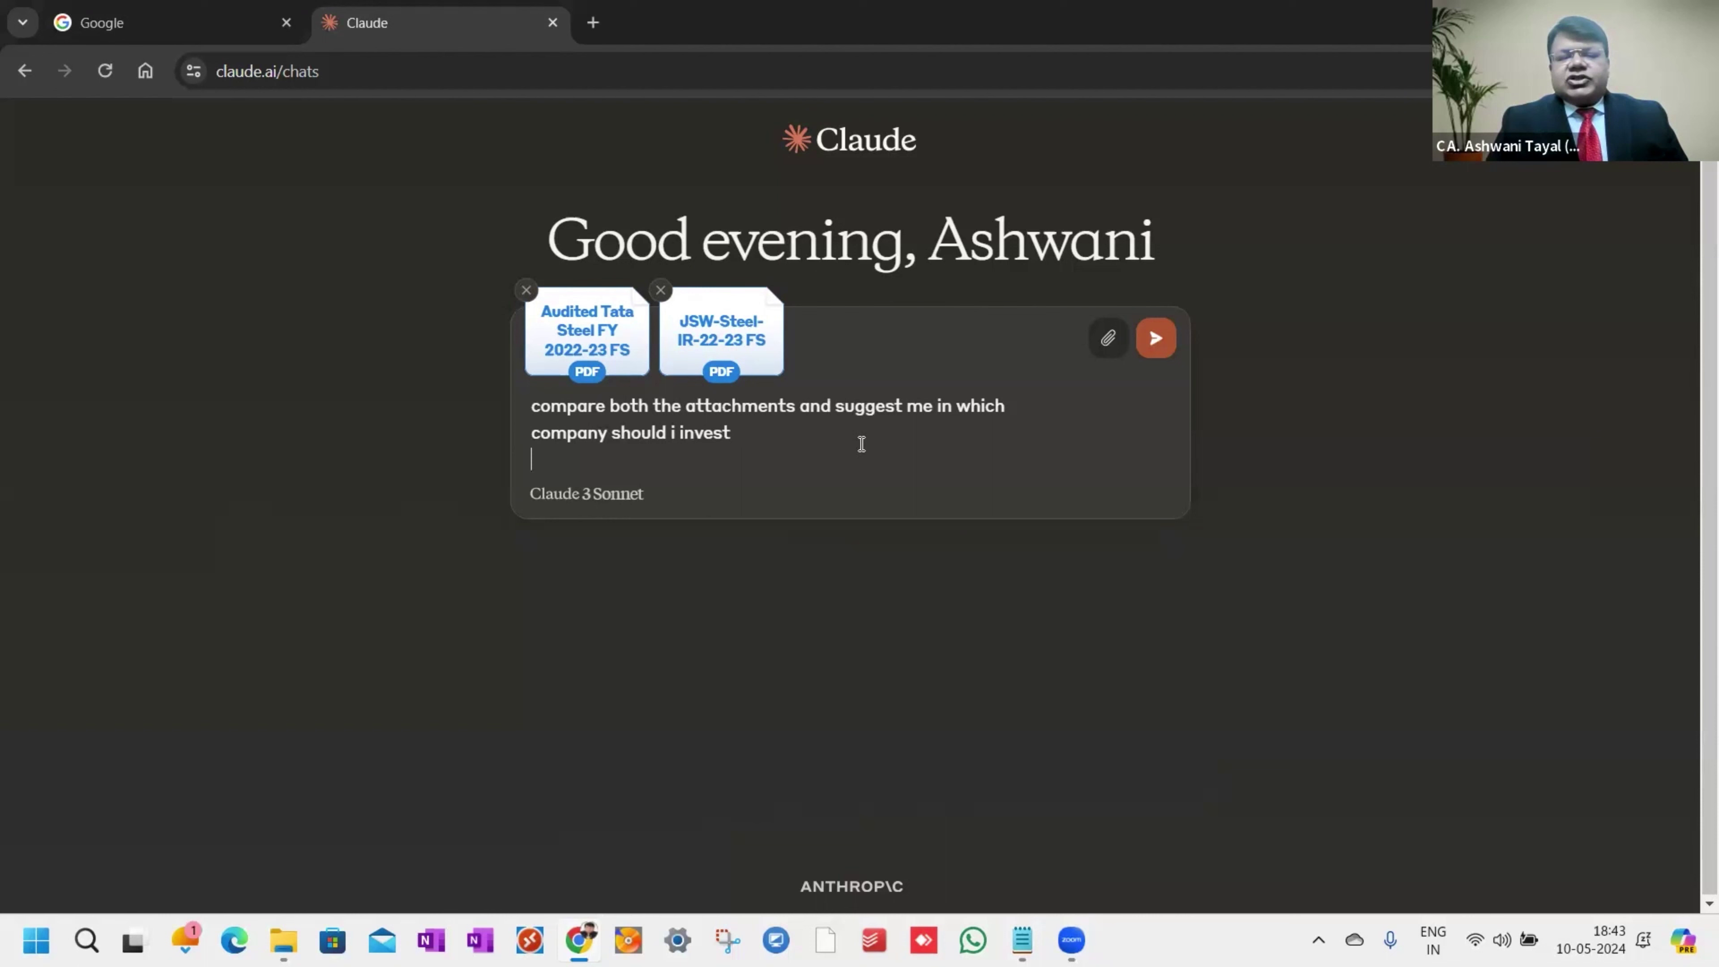
click(1156, 341)
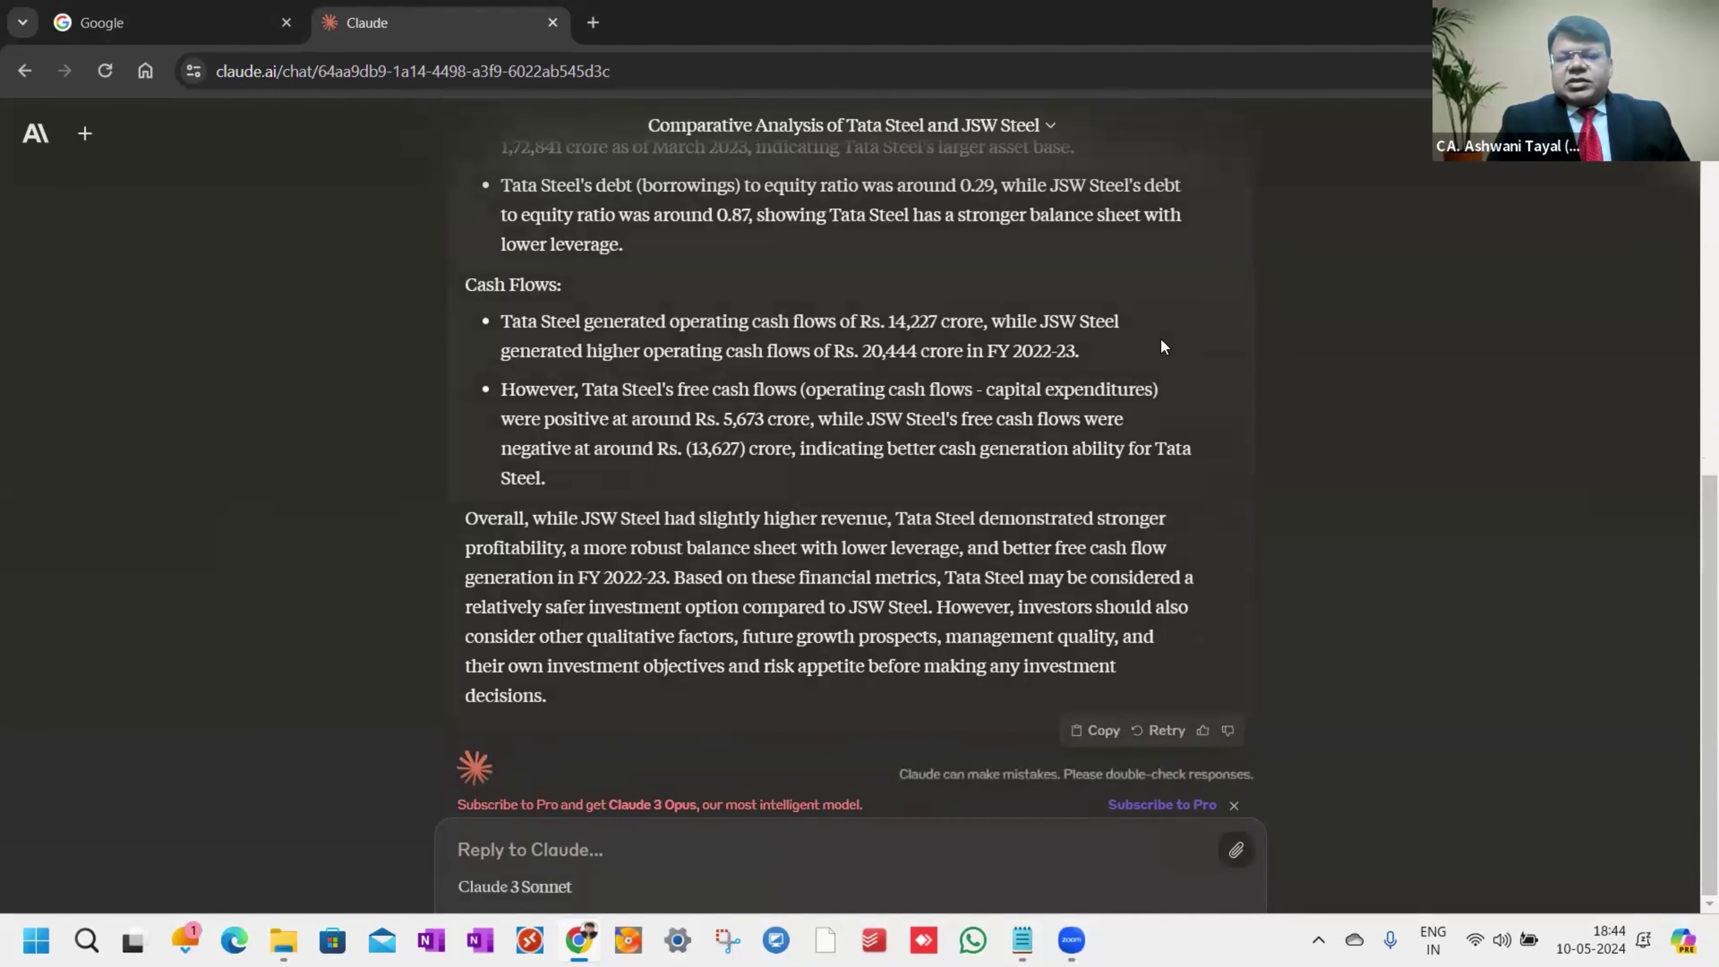
scroll(1160, 337, up, 4)
scroll(1162, 340, up, 3)
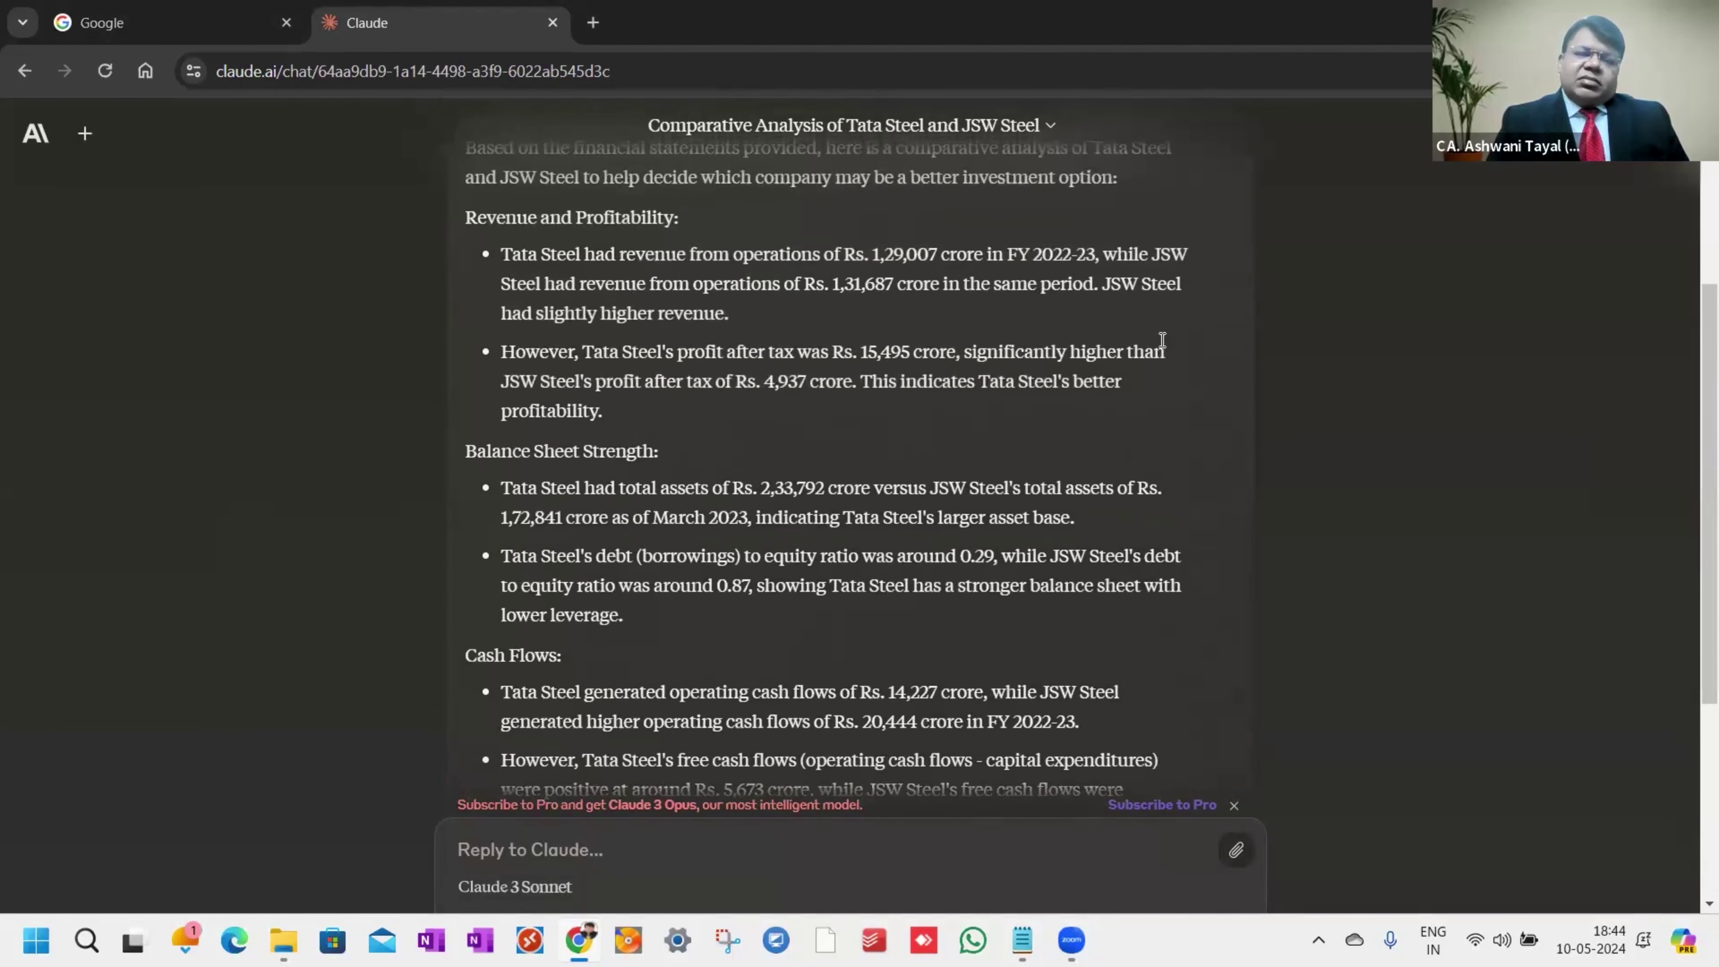
scroll(1159, 339, up, 3)
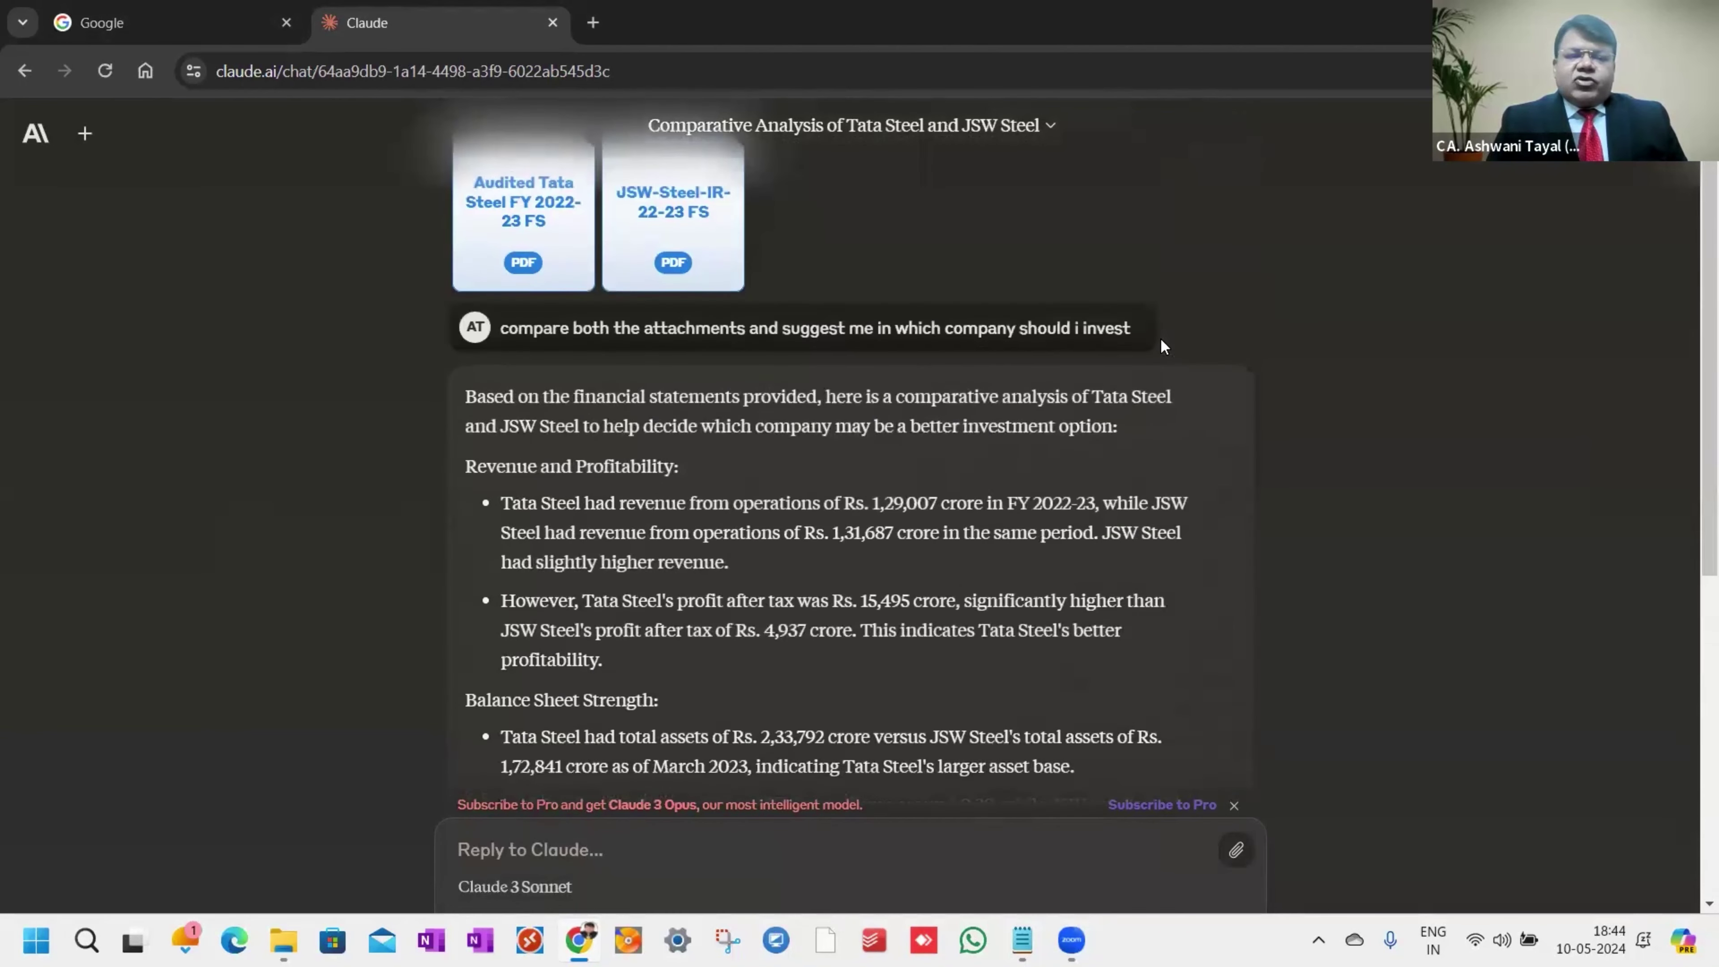
scroll(1160, 337, down, 1)
scroll(1160, 337, down, 8)
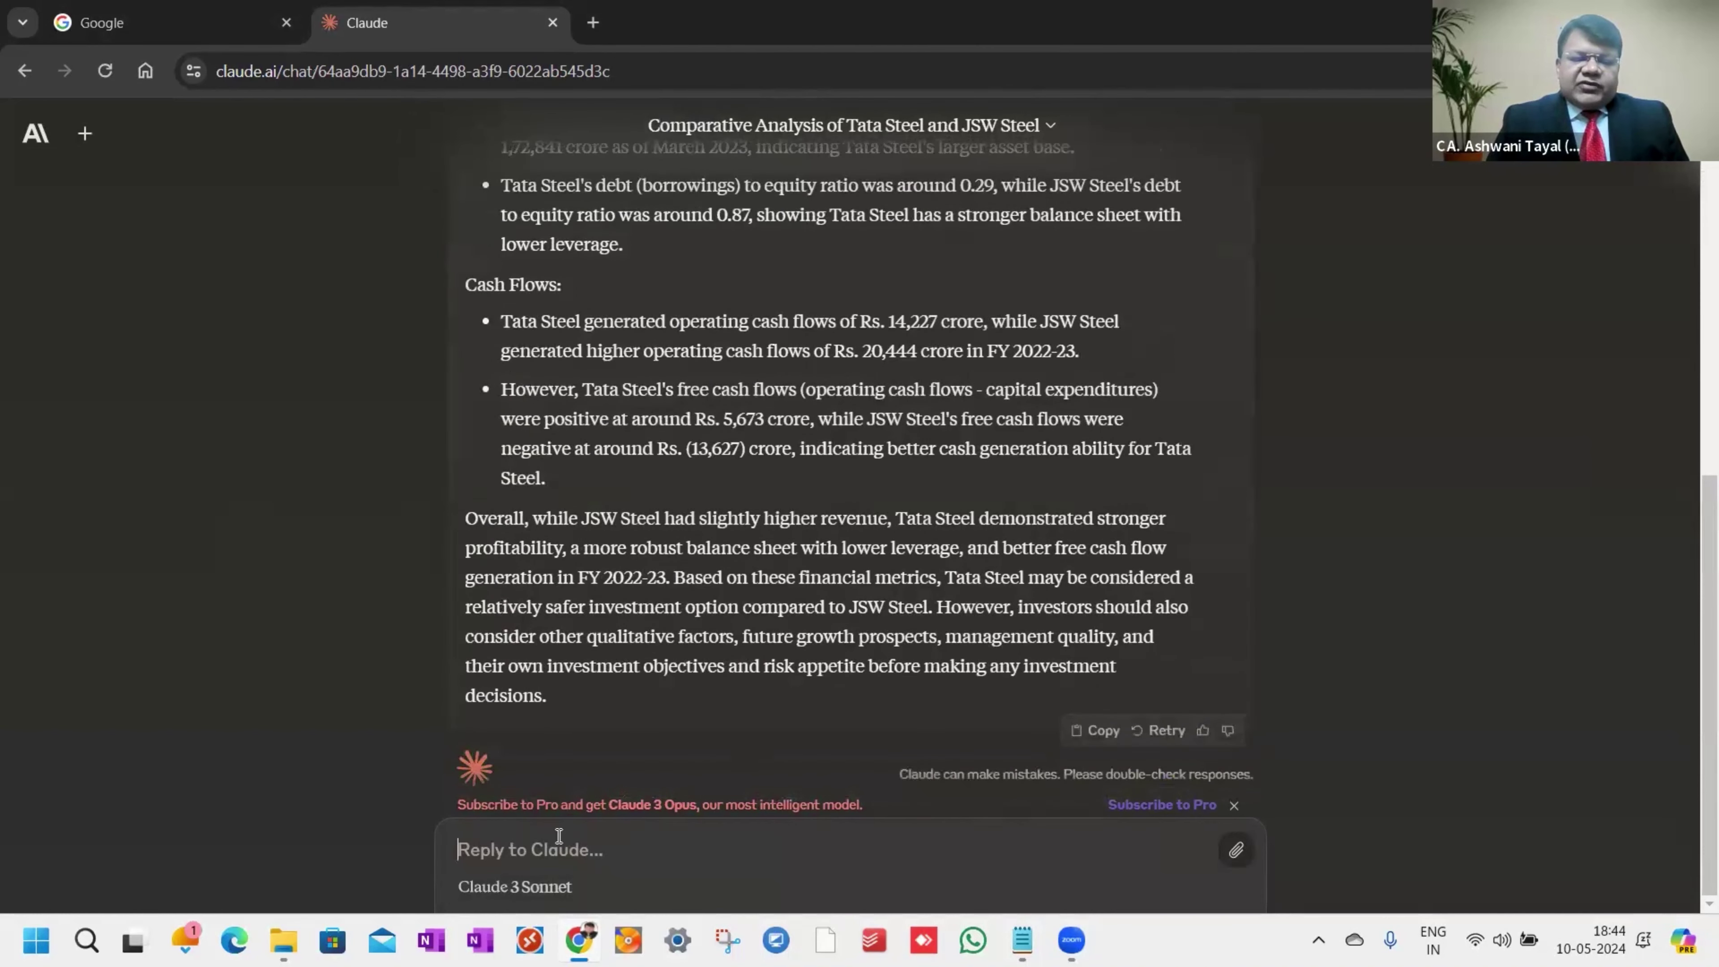
Reply 'Tabulate' and review Claude's table of FY 2022-23 metrics and key observations.
text(Tab)
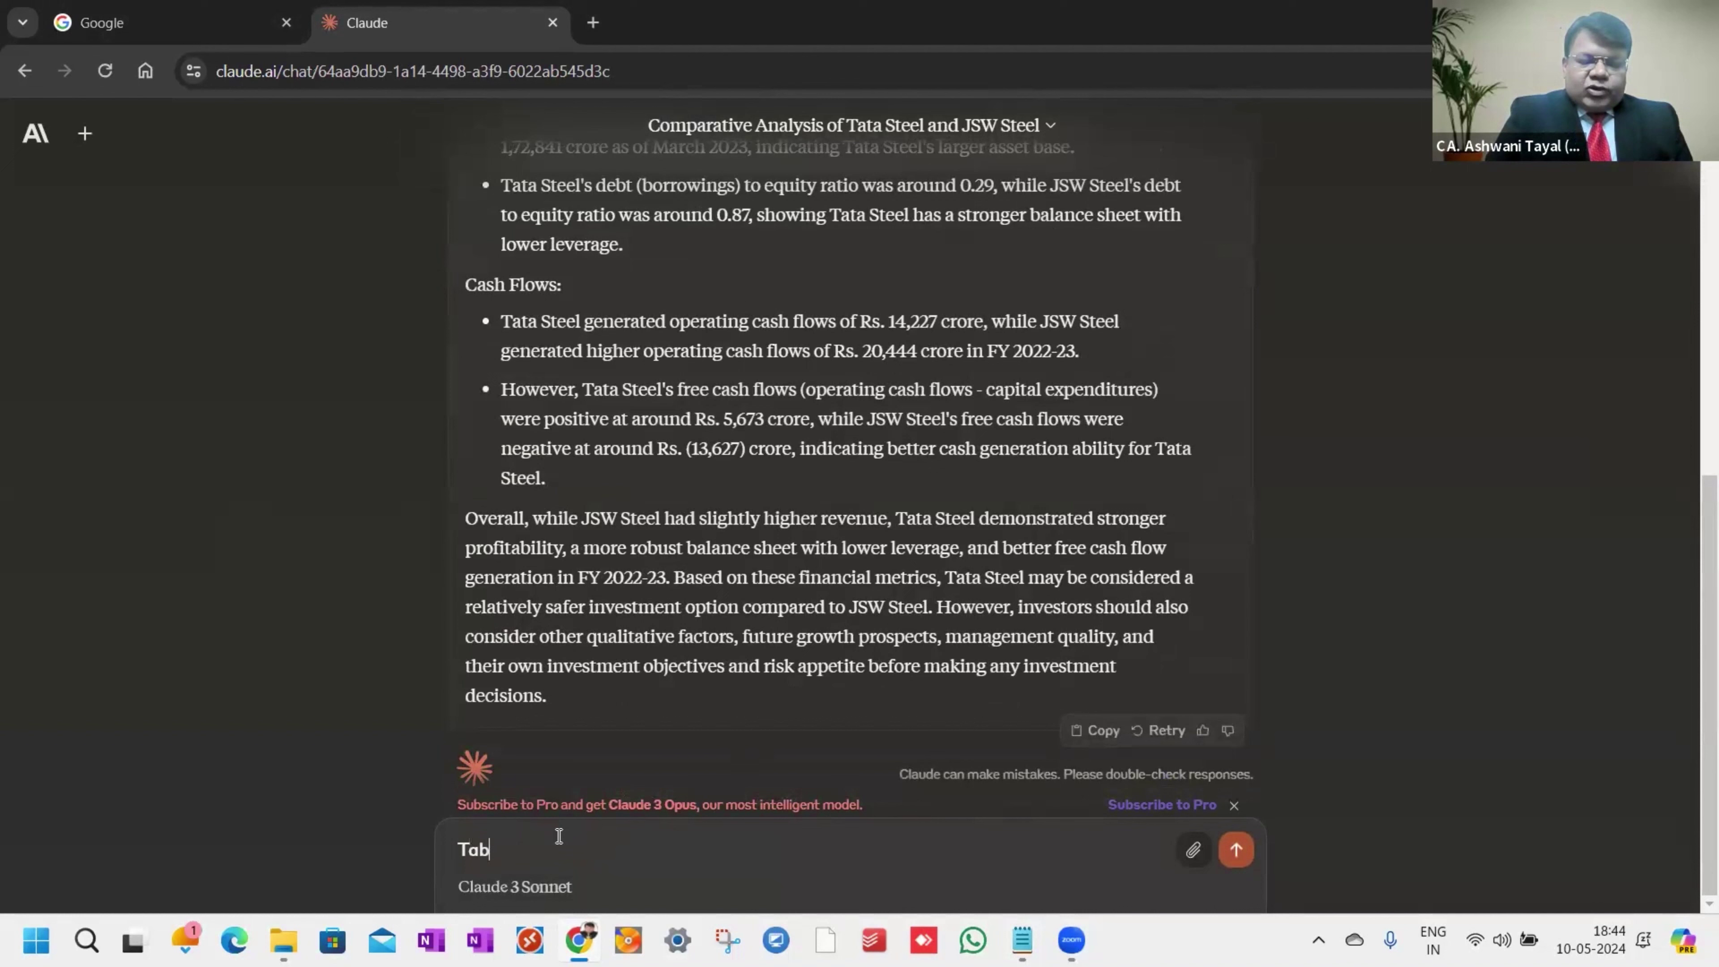
text(ulate)
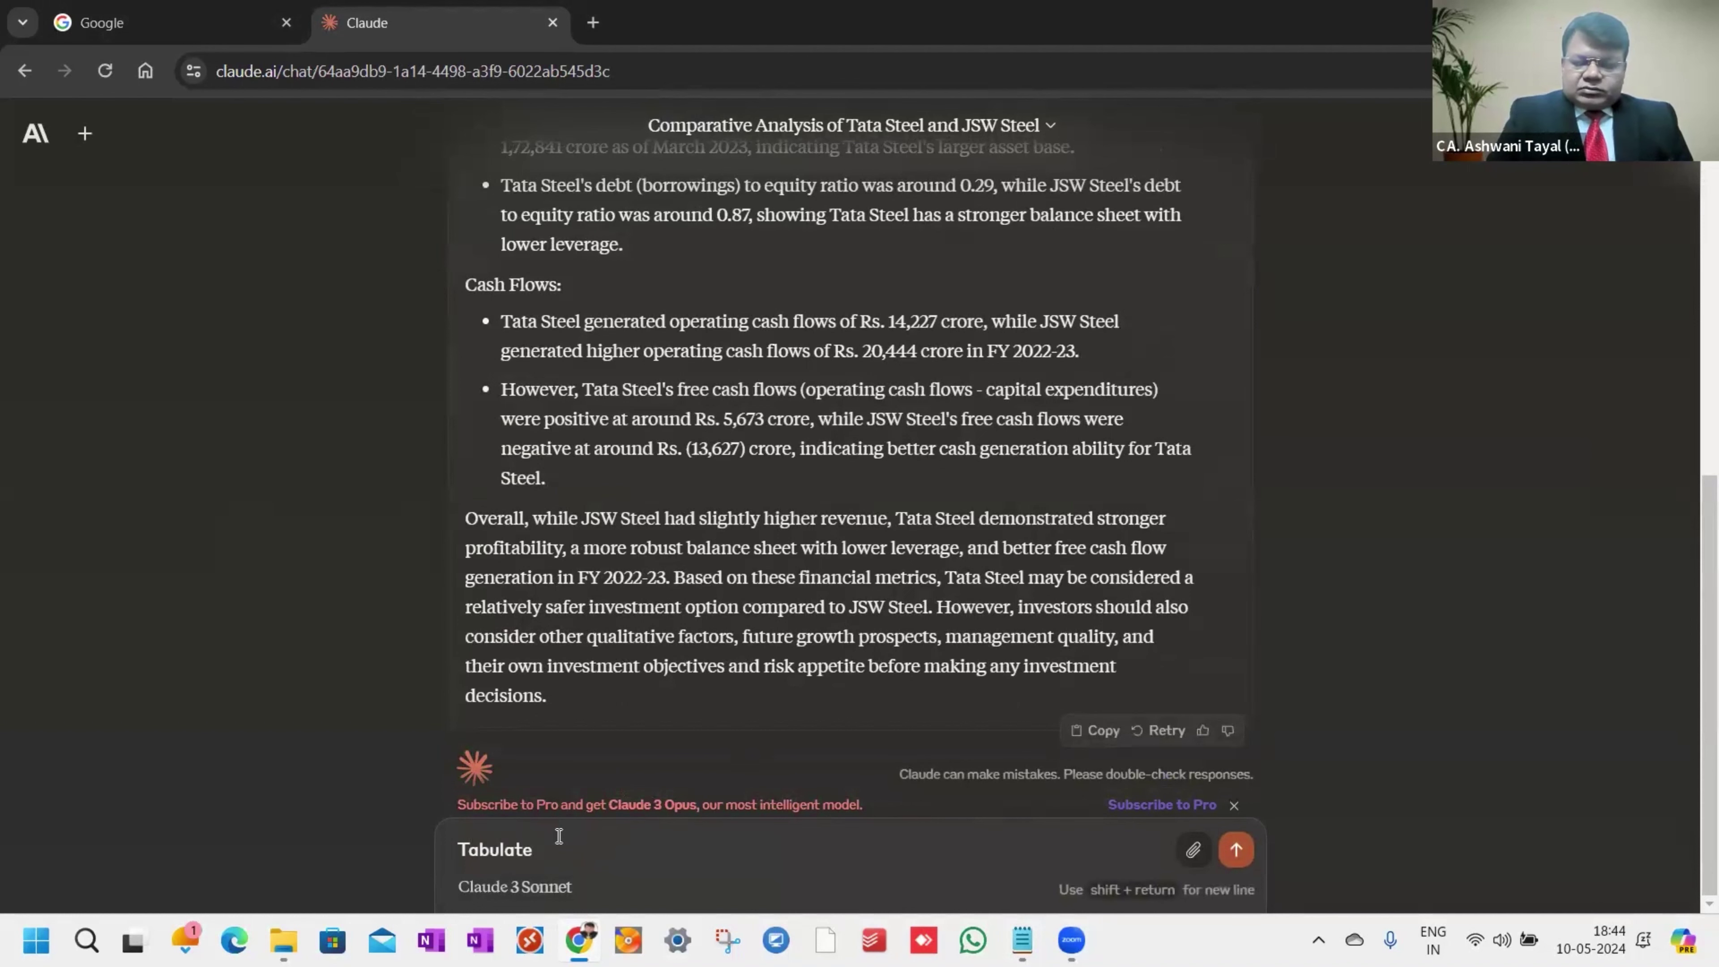
key(Return)
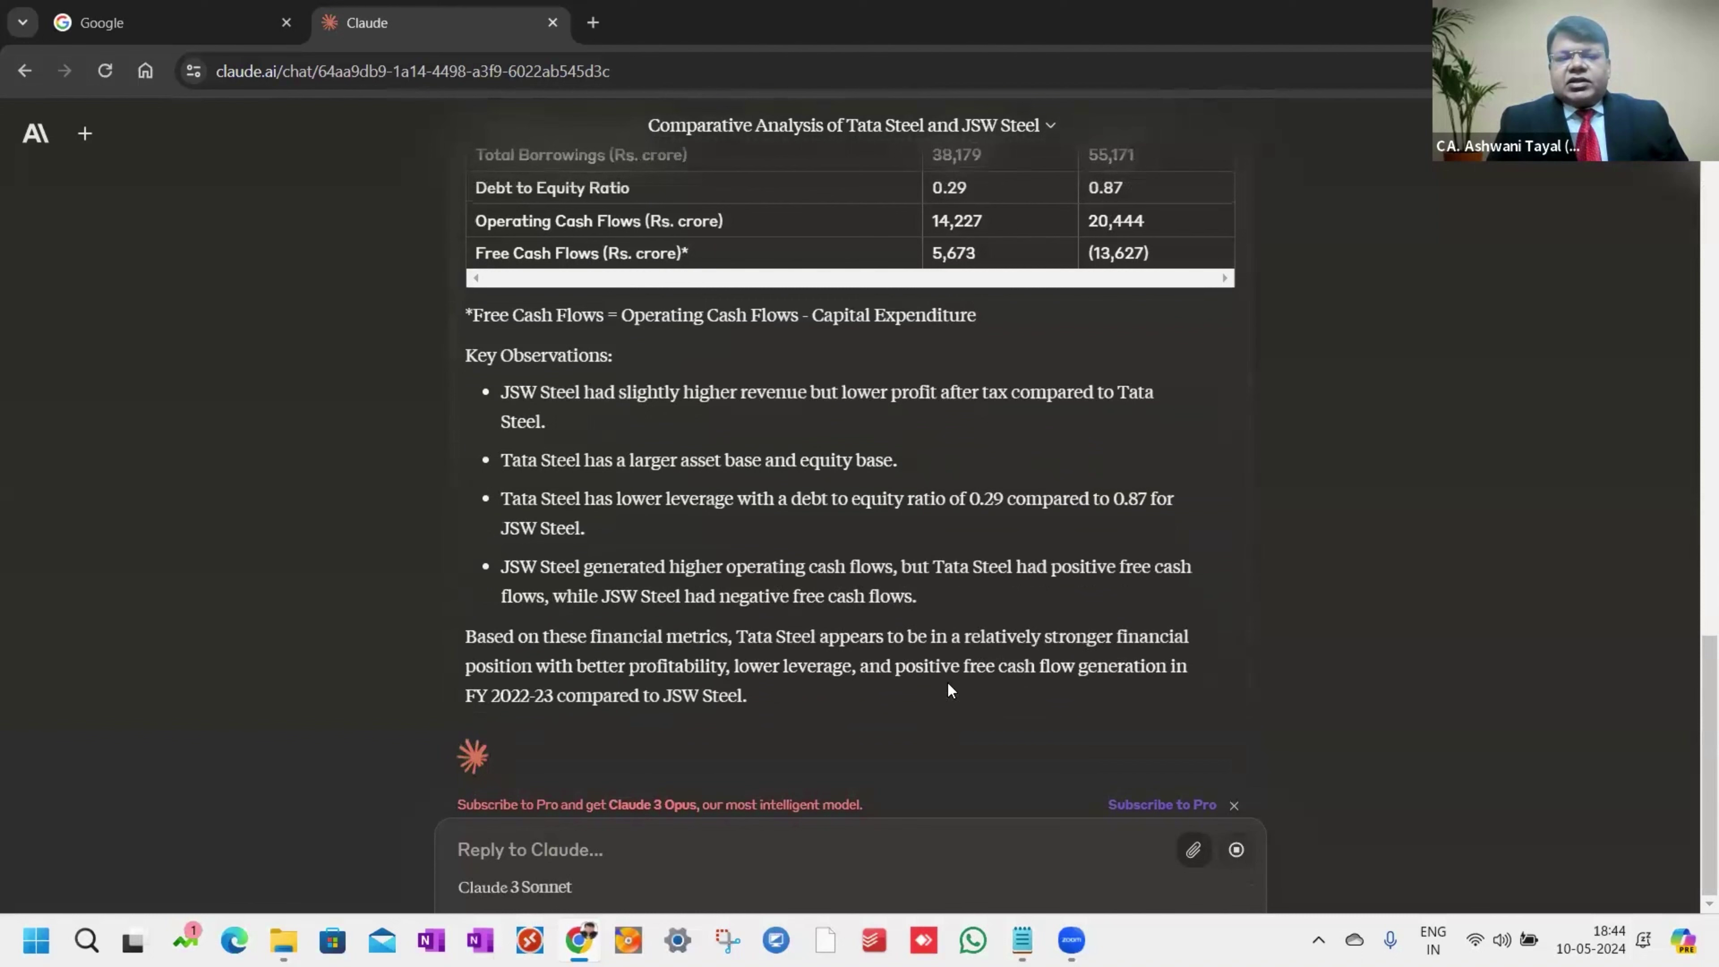
scroll(947, 681, up, 3)
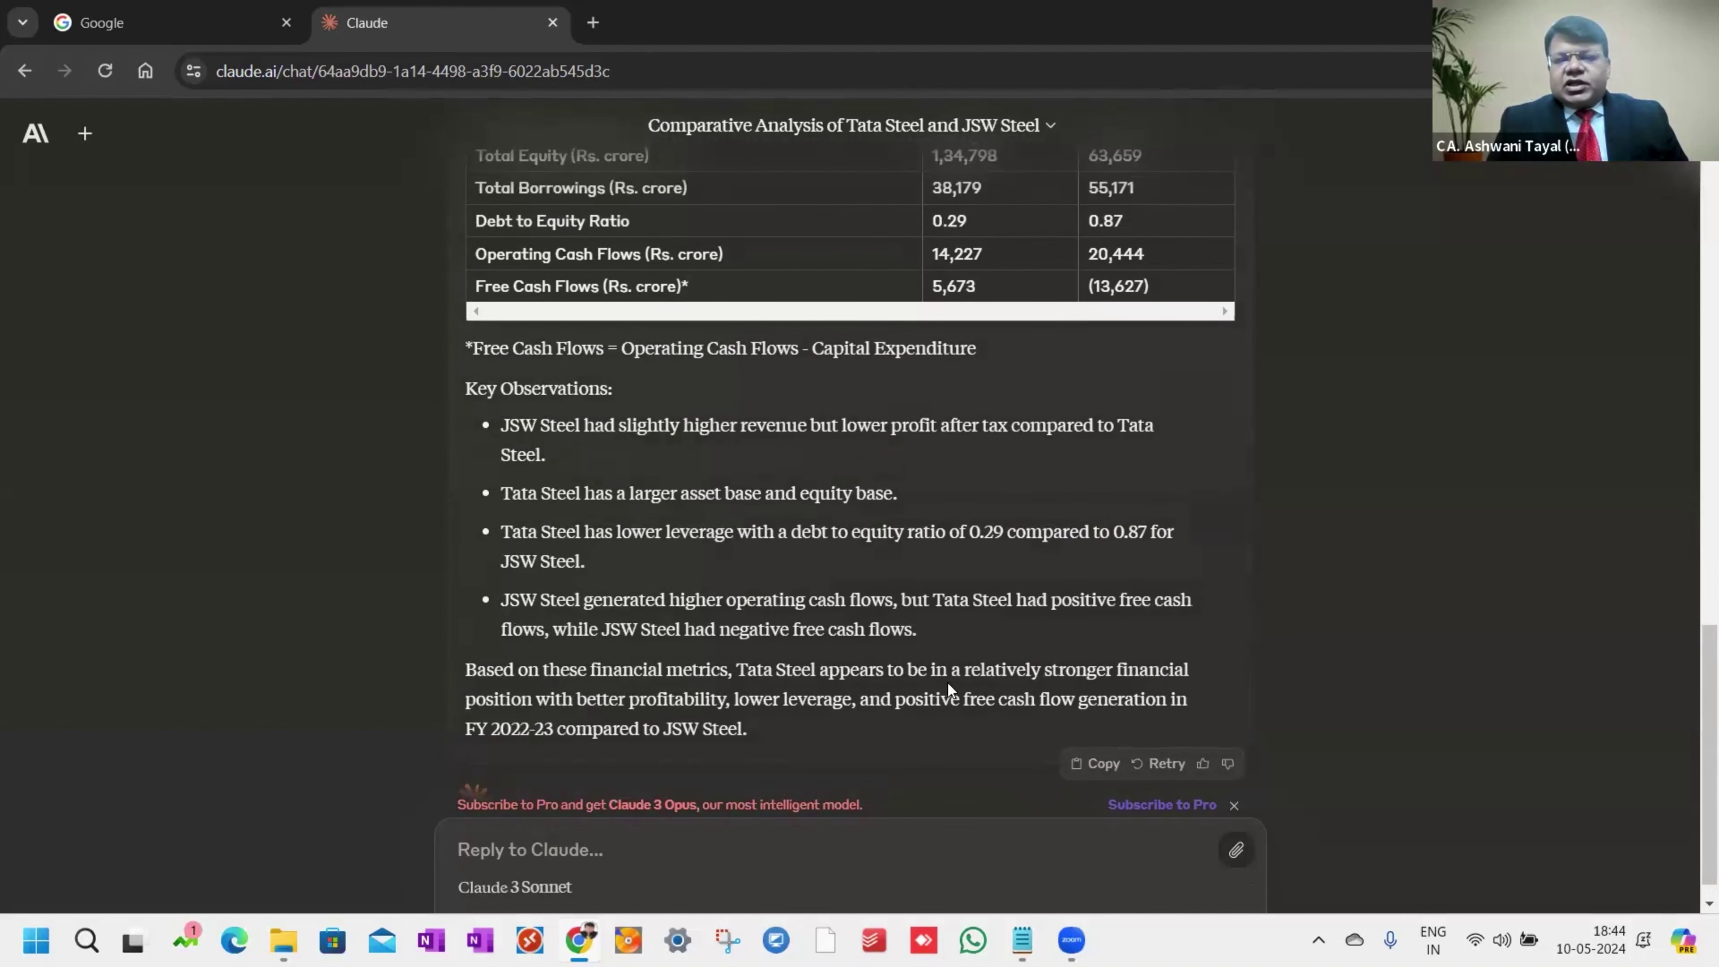
scroll(948, 688, up, 1)
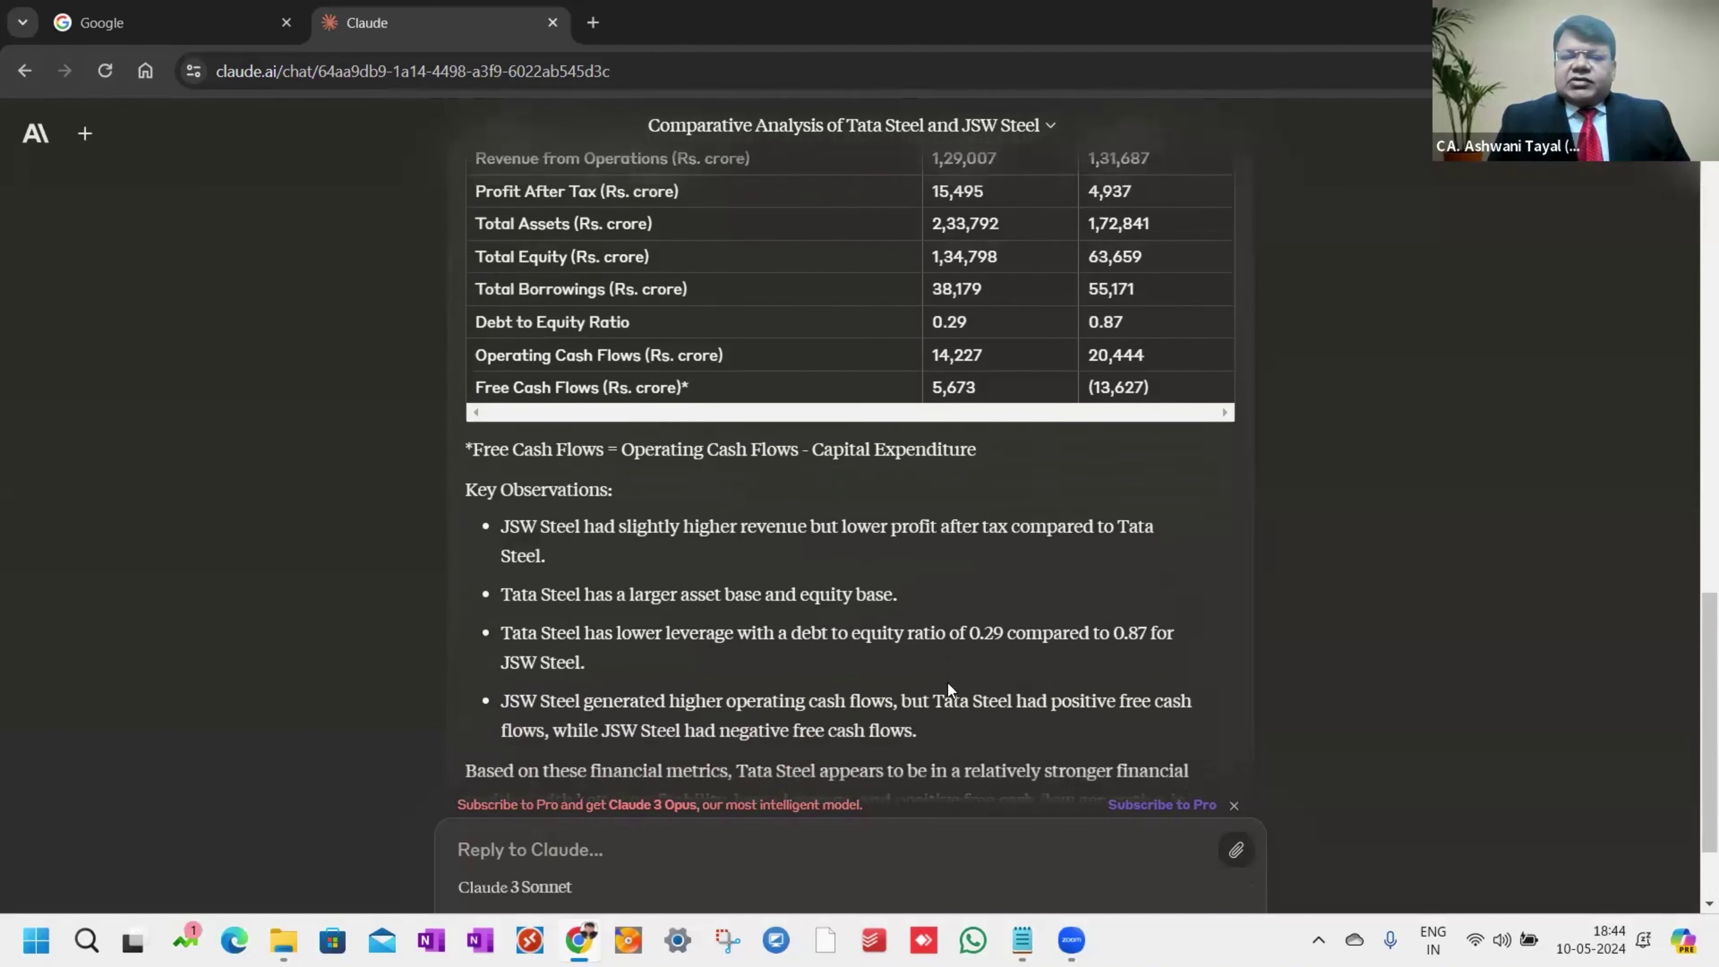
scroll(950, 682, up, 10)
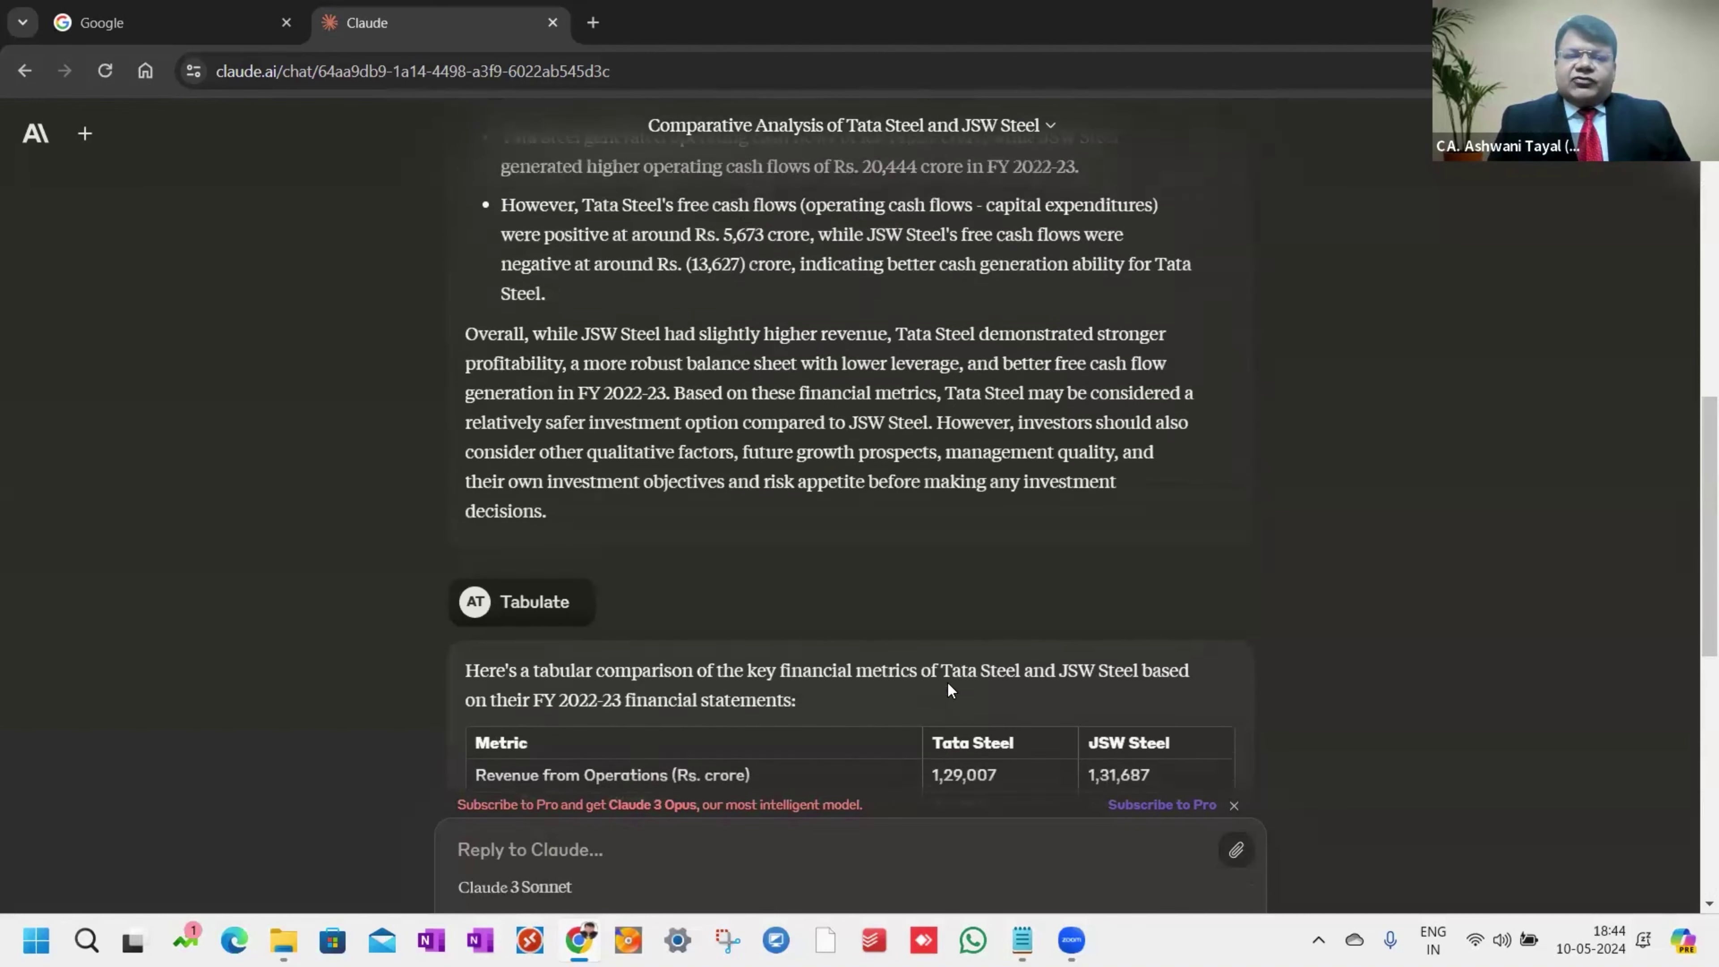
scroll(948, 682, up, 5)
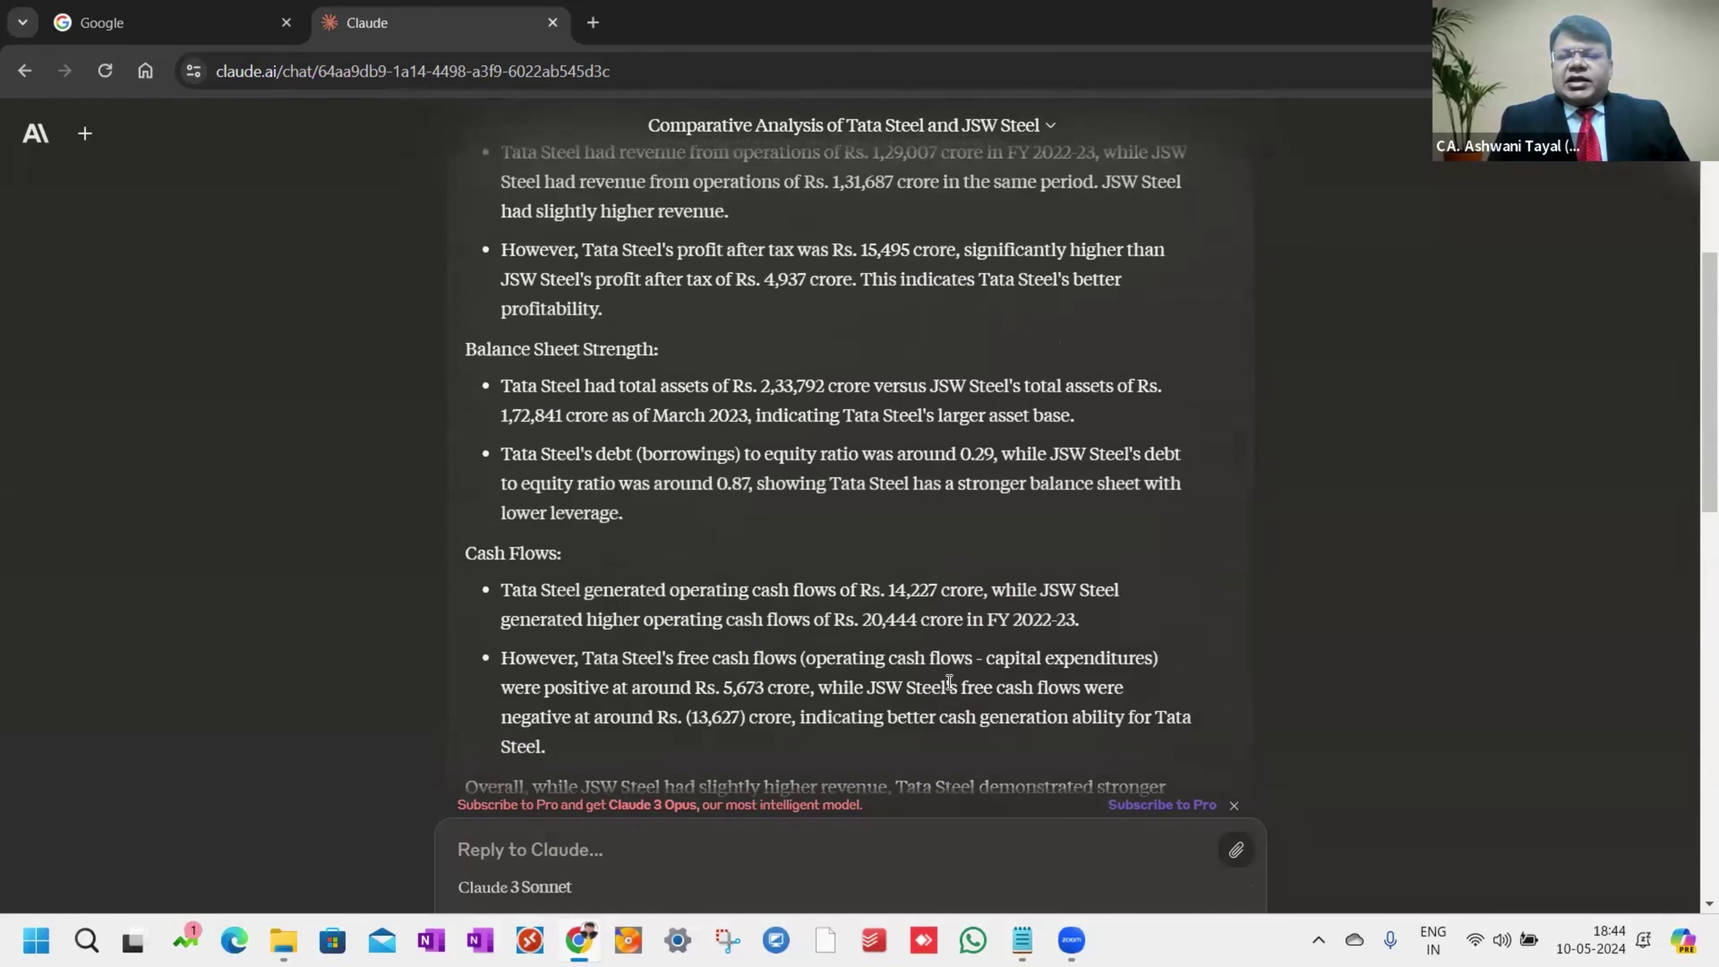
scroll(948, 681, down, 15)
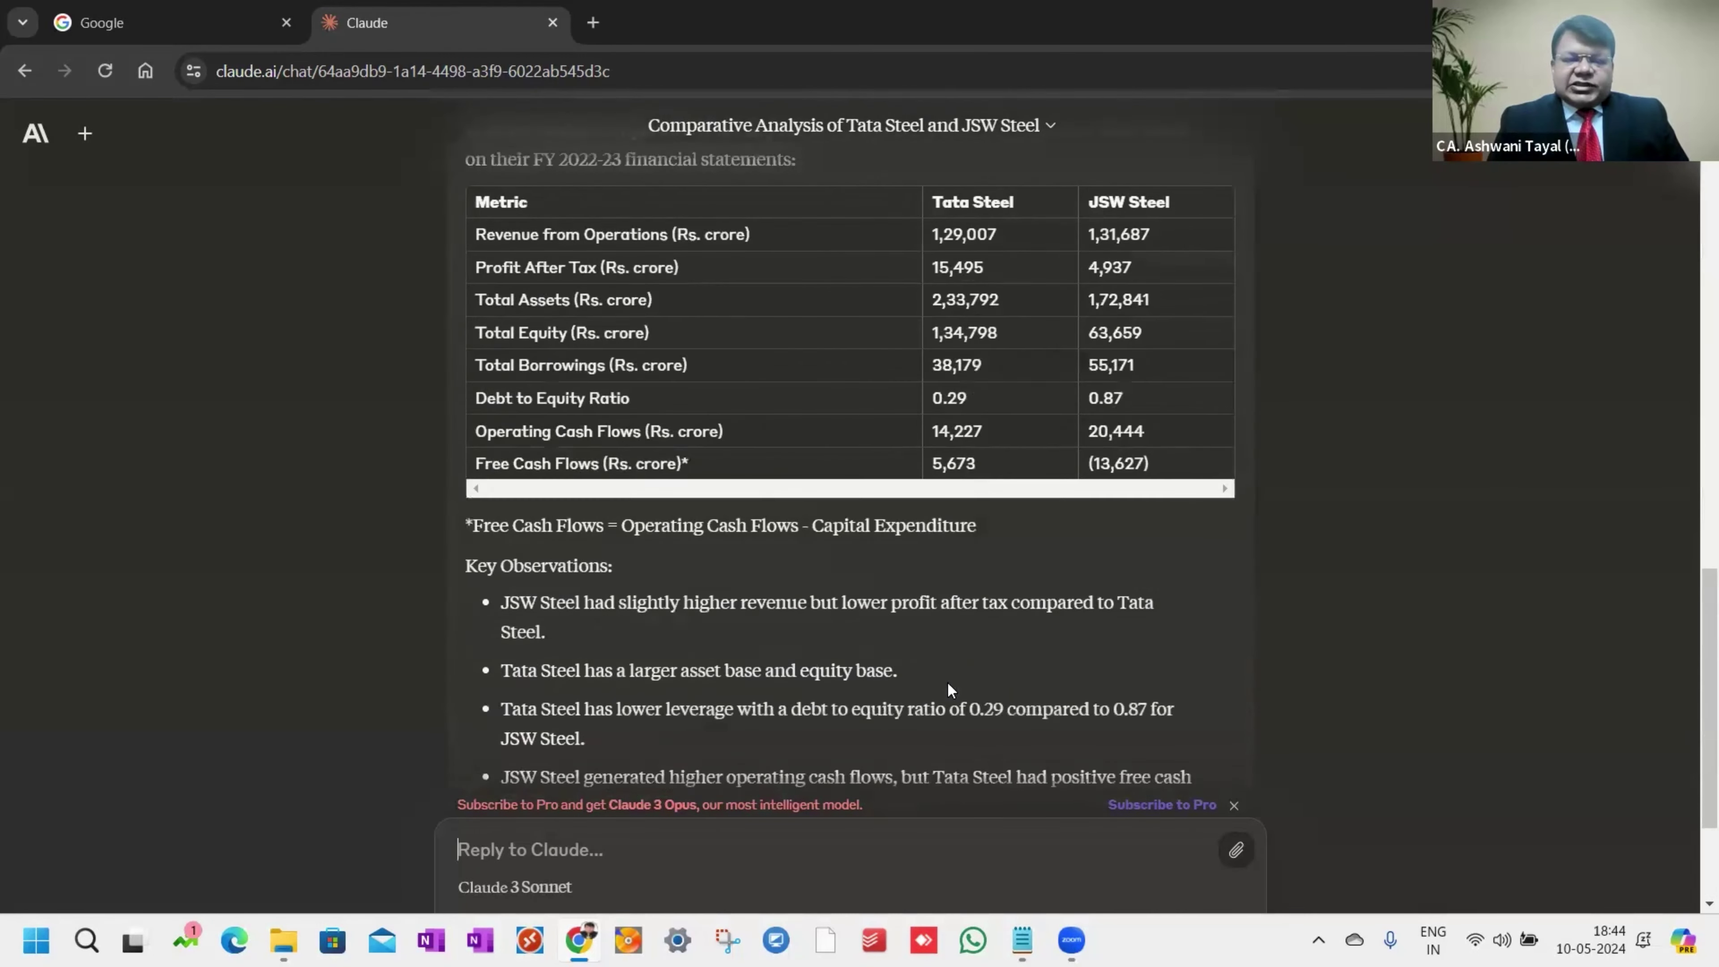
Select the Revenue and Profitability Analysis paragraph in the Notepad notes.
key(alt+Tab)
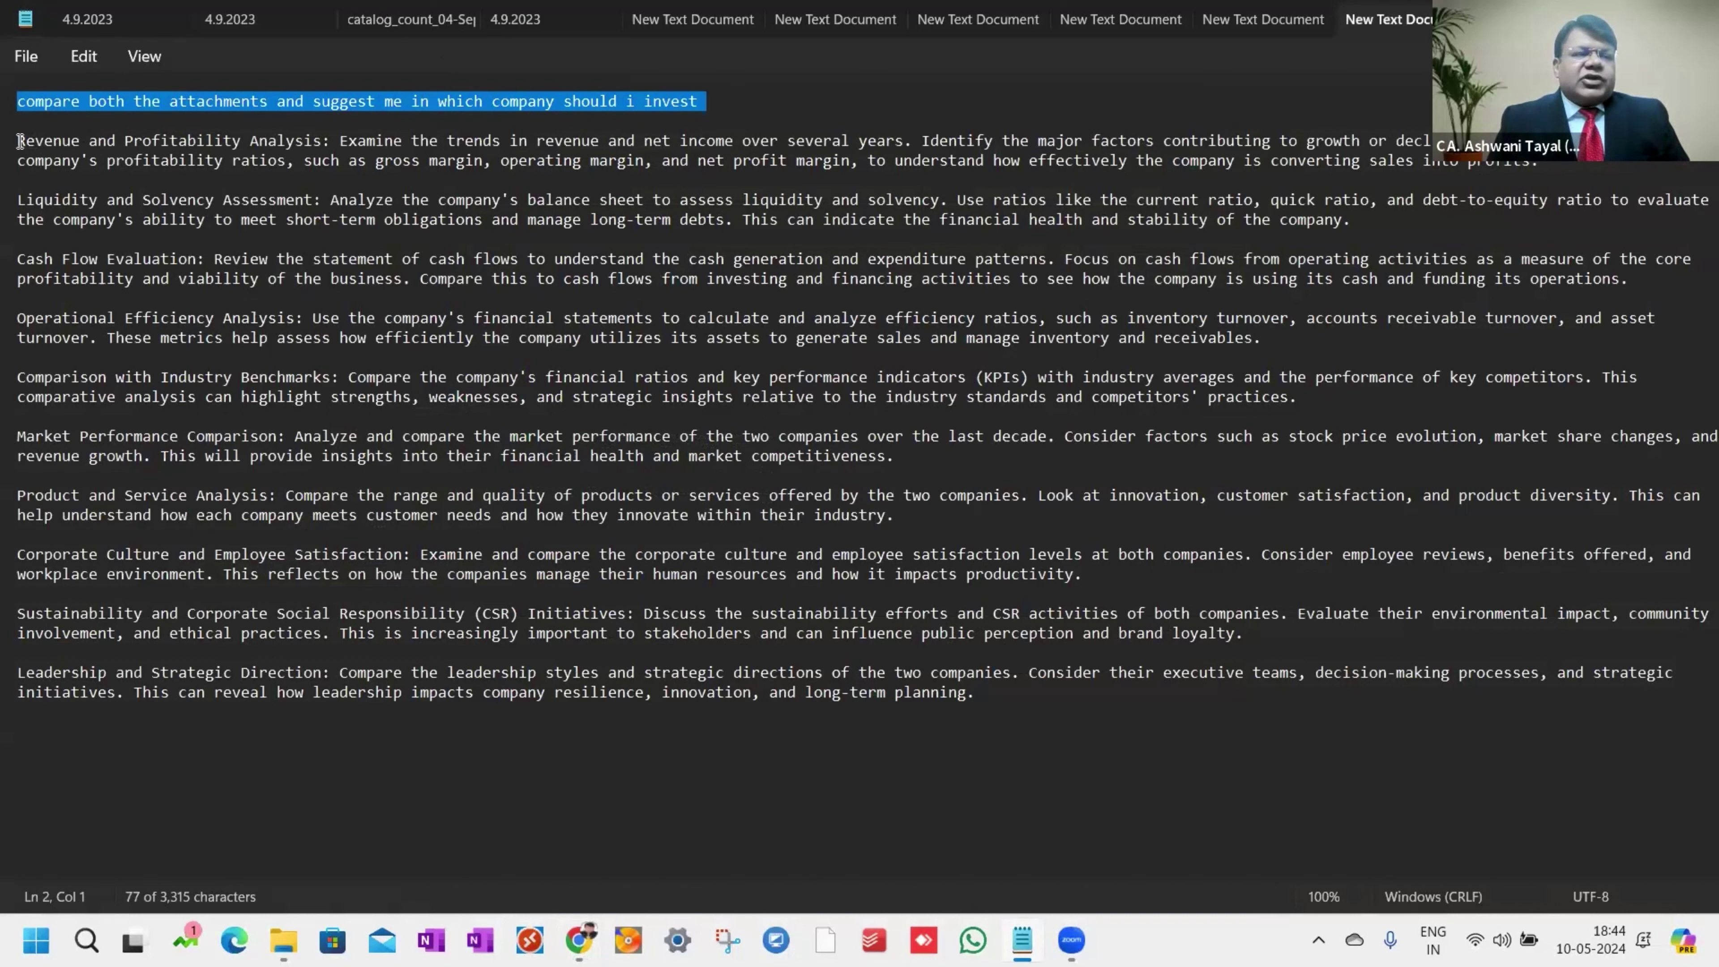
drag(17, 141, 1428, 175)
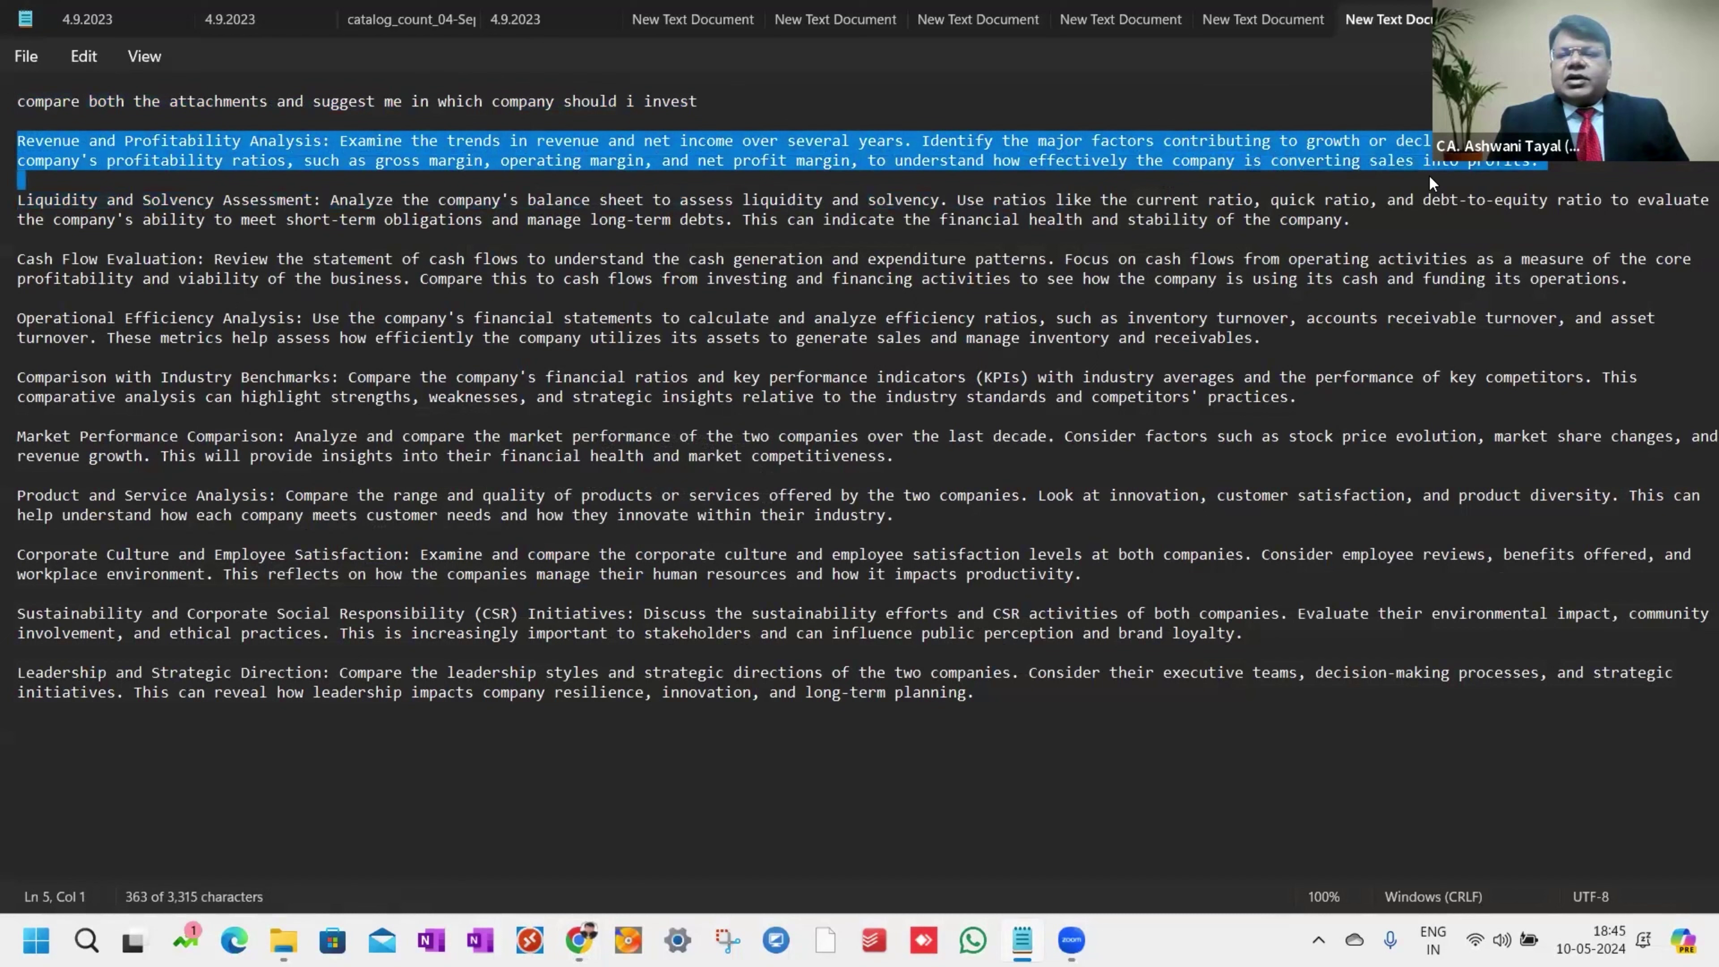
Send the Revenue and Profitability Analysis prompt, then ask Claude to 'Tabulate' the result.
key(alt+Tab)
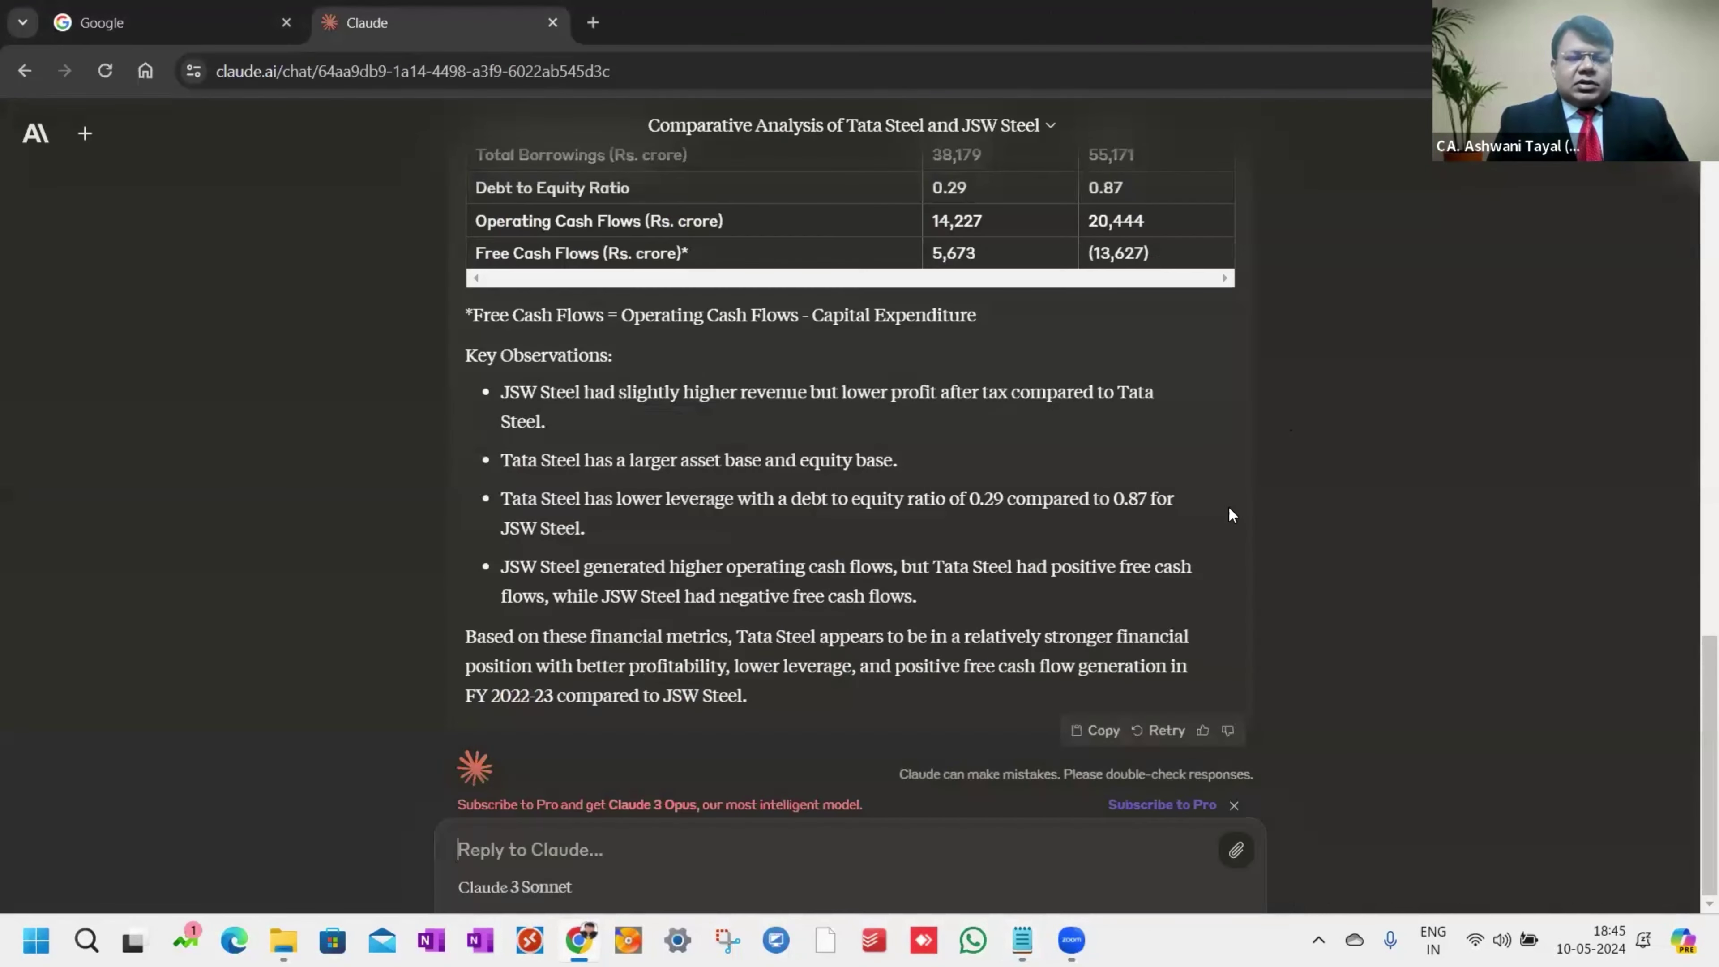
text(Revenue and Profitability Analysis: Examine the trends in revenue and net income over several years. Identify the major factors contributing to growth or decline in these areas. Evaluate the company's profitability ratios, such as gross margin, operating margin, and net profit margin, to understand how effectively the company is converting sales into profits.)
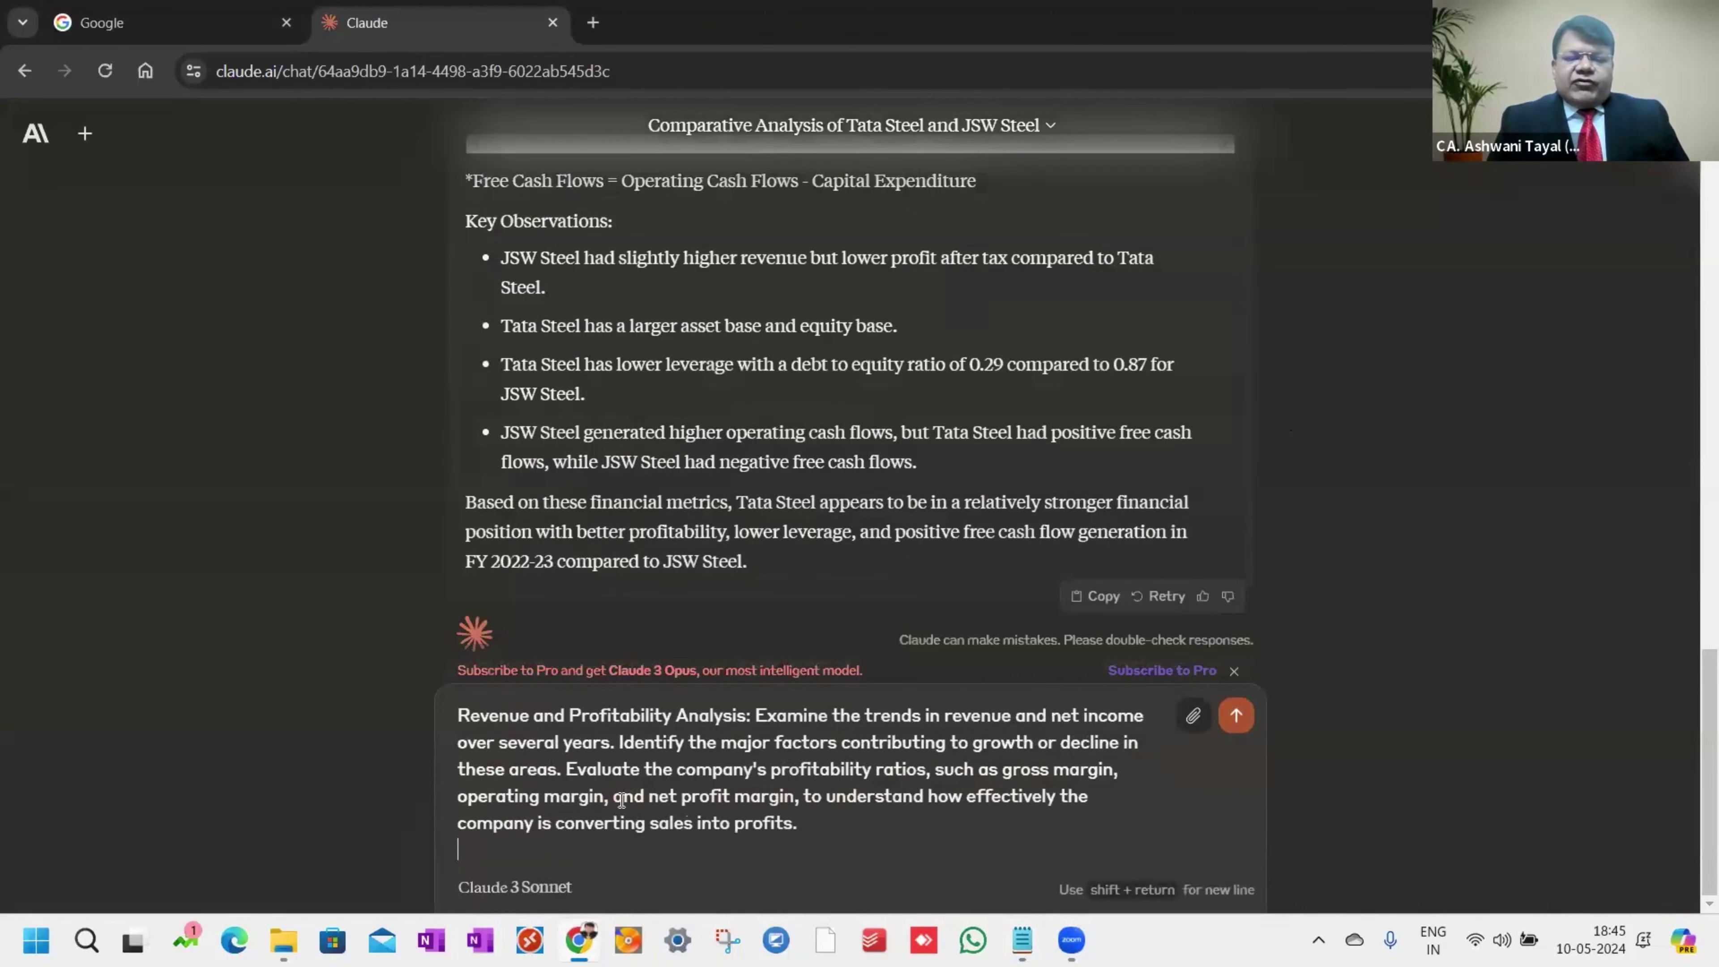
click(1234, 715)
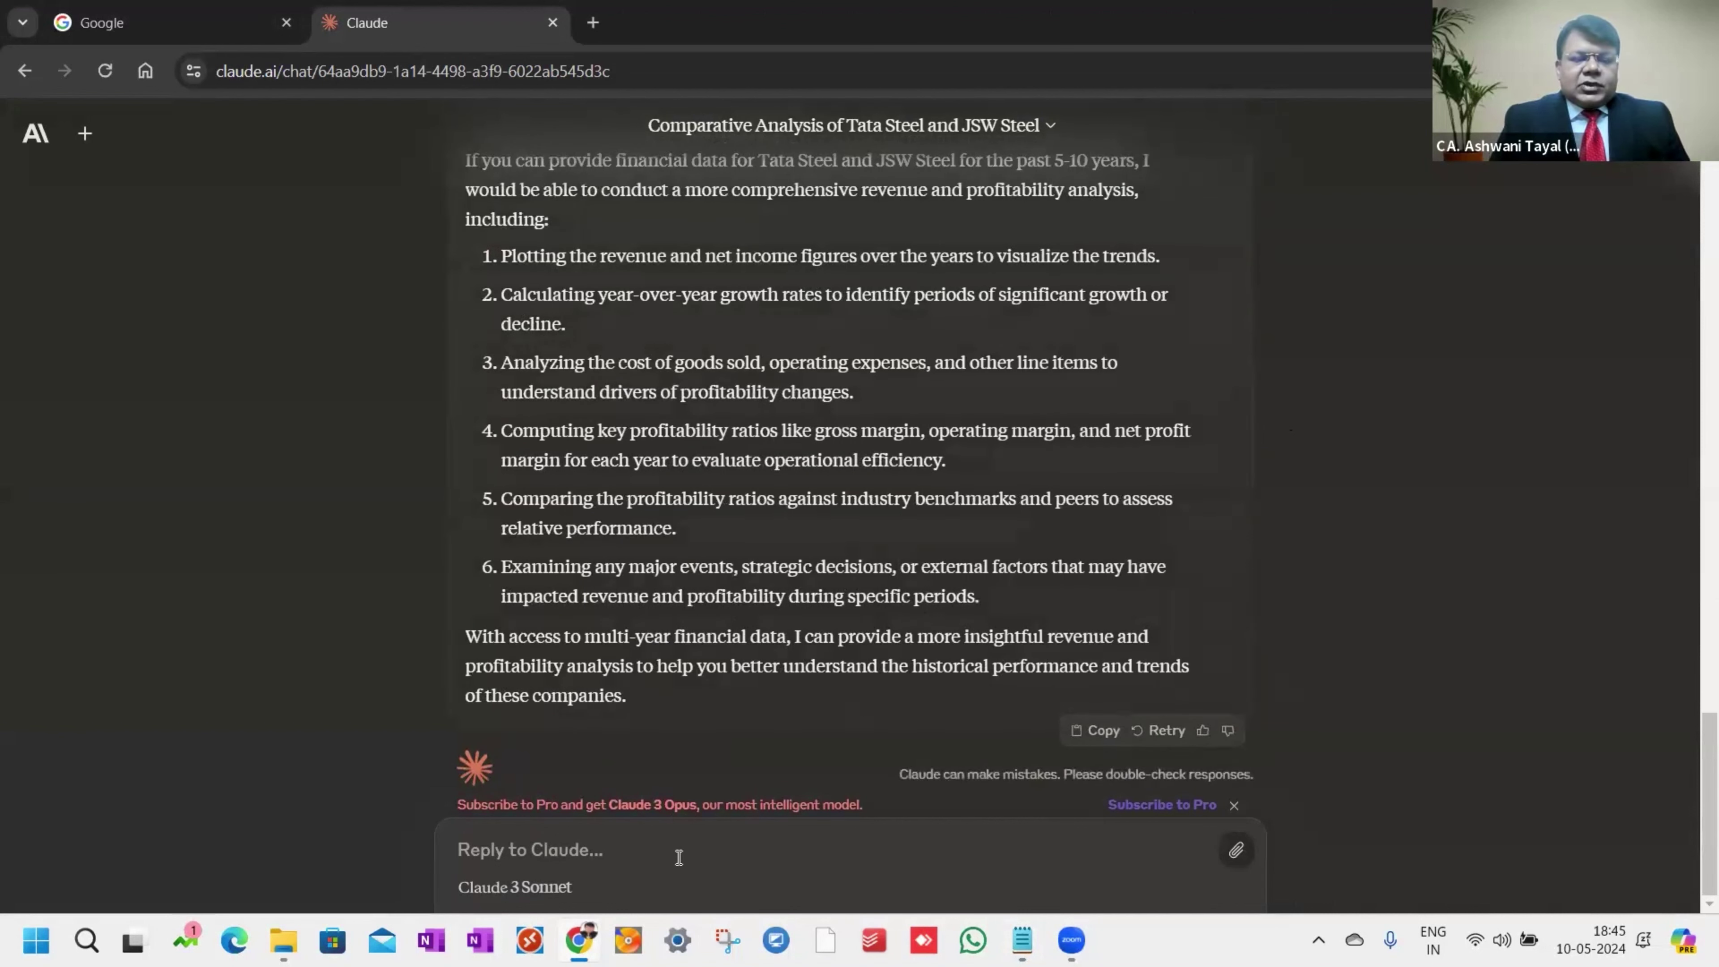
click(609, 840)
text(Tabulate)
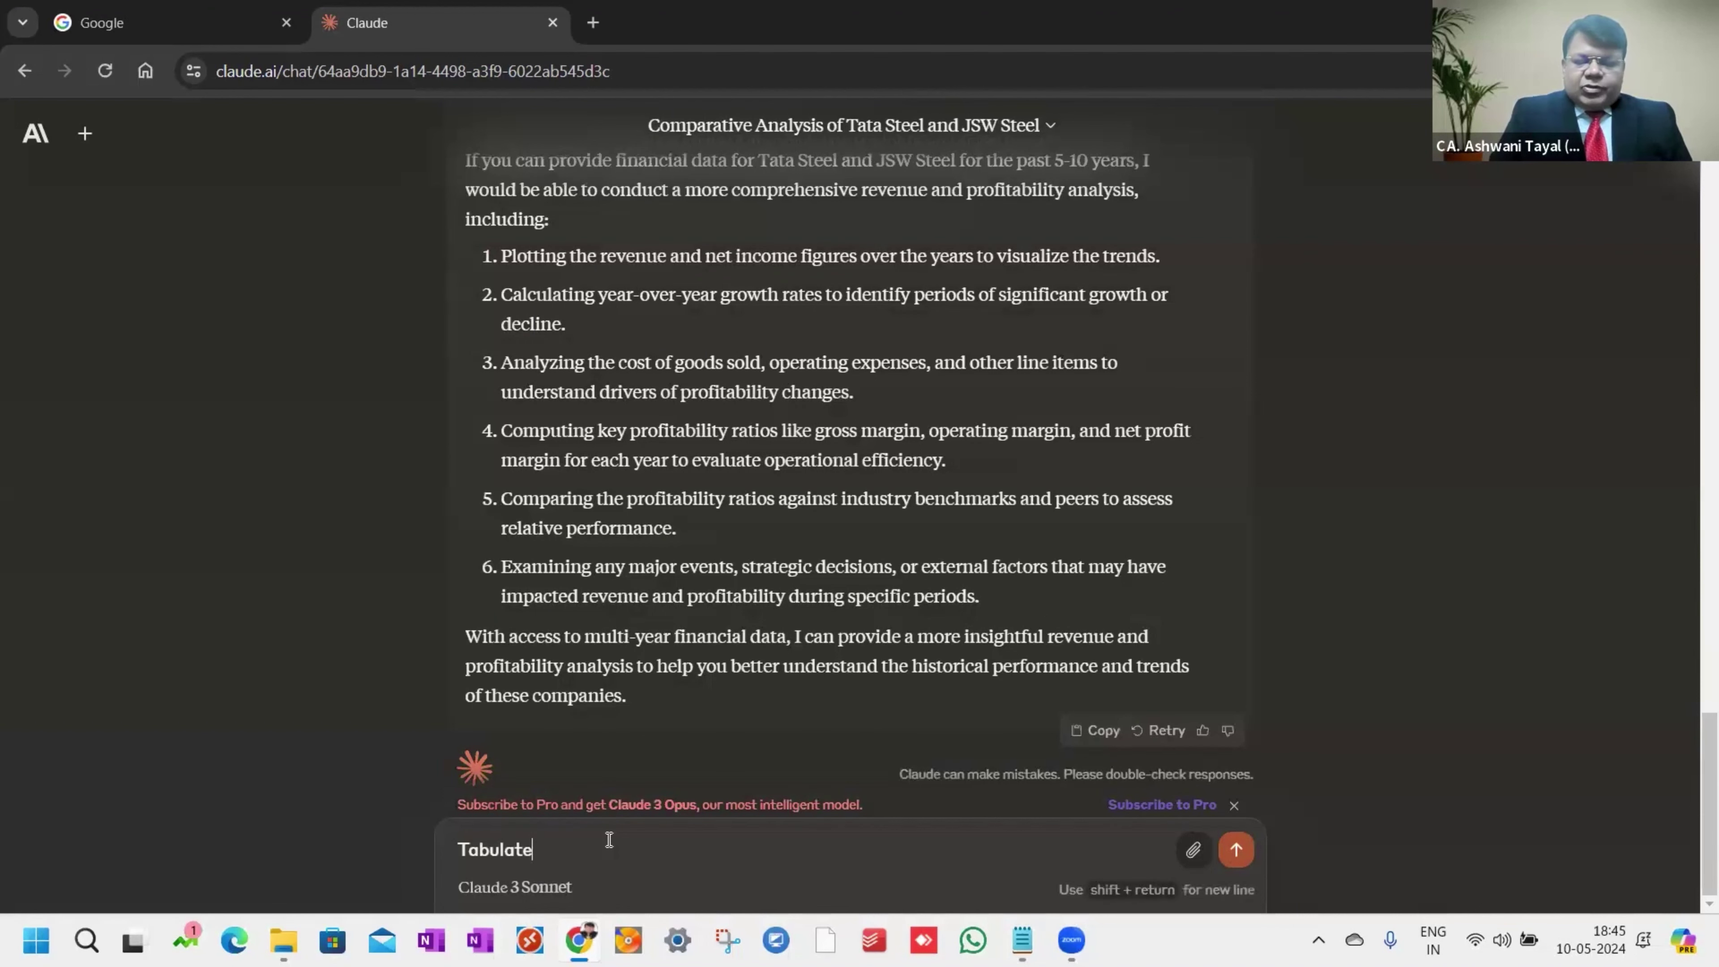
key(Return)
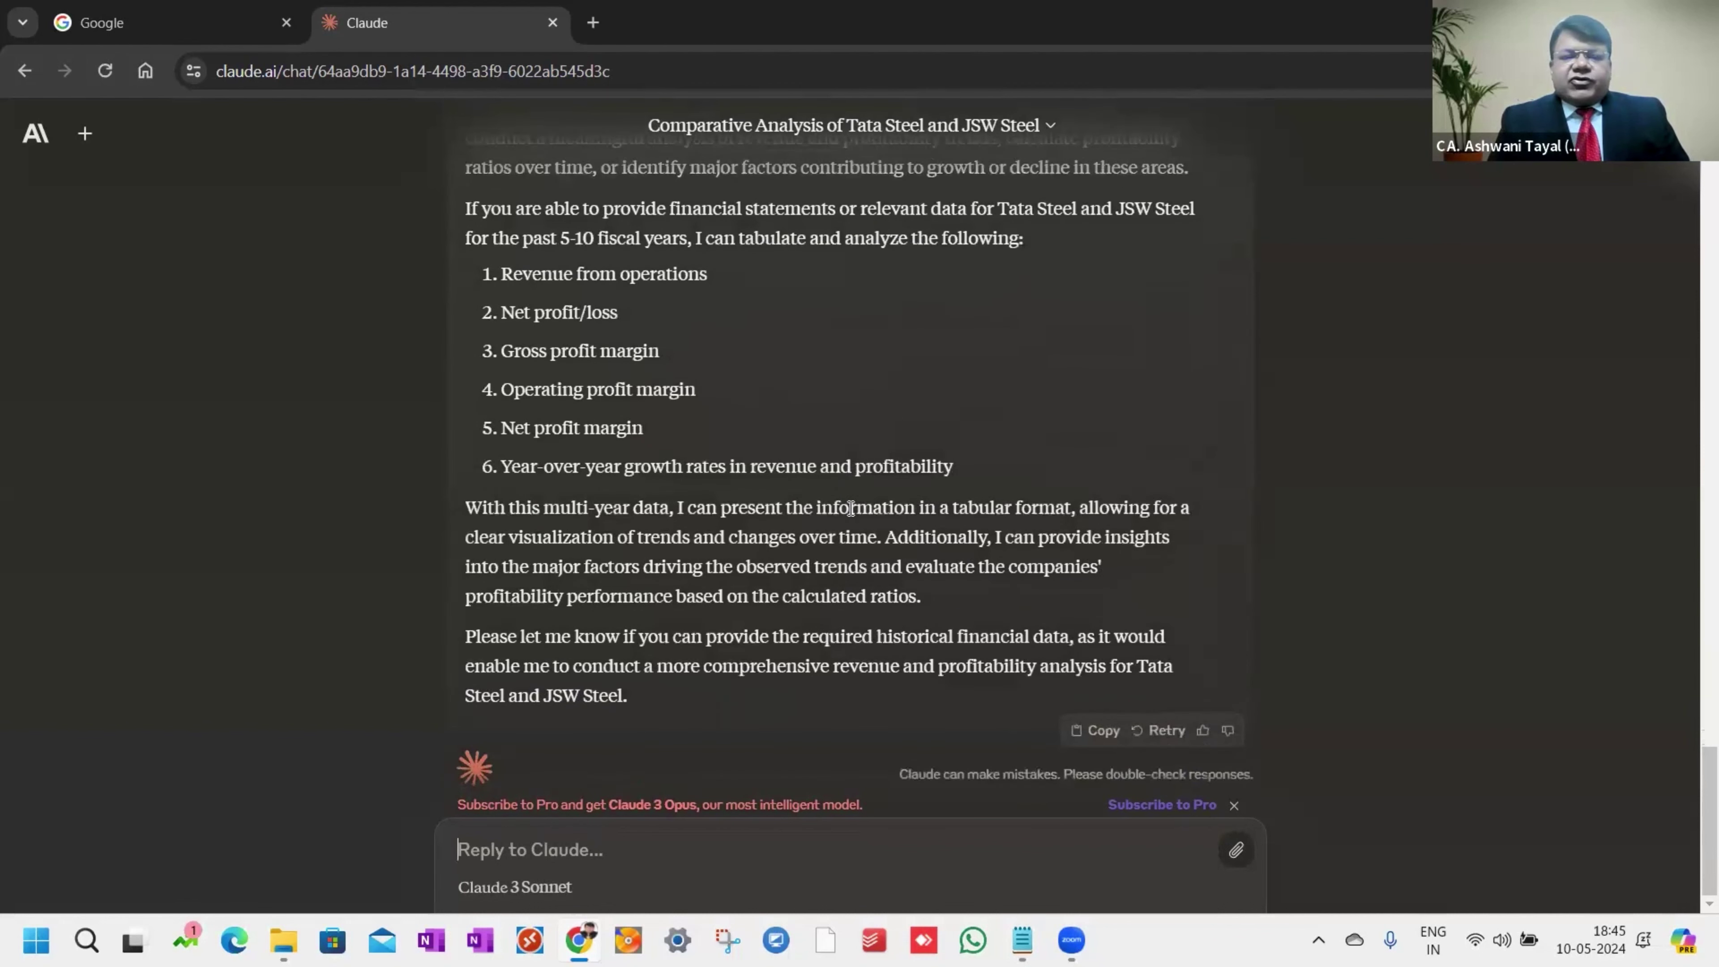
Copy the Liquidity and Solvency paragraph from the Notepad prompt list.
key(alt+Tab)
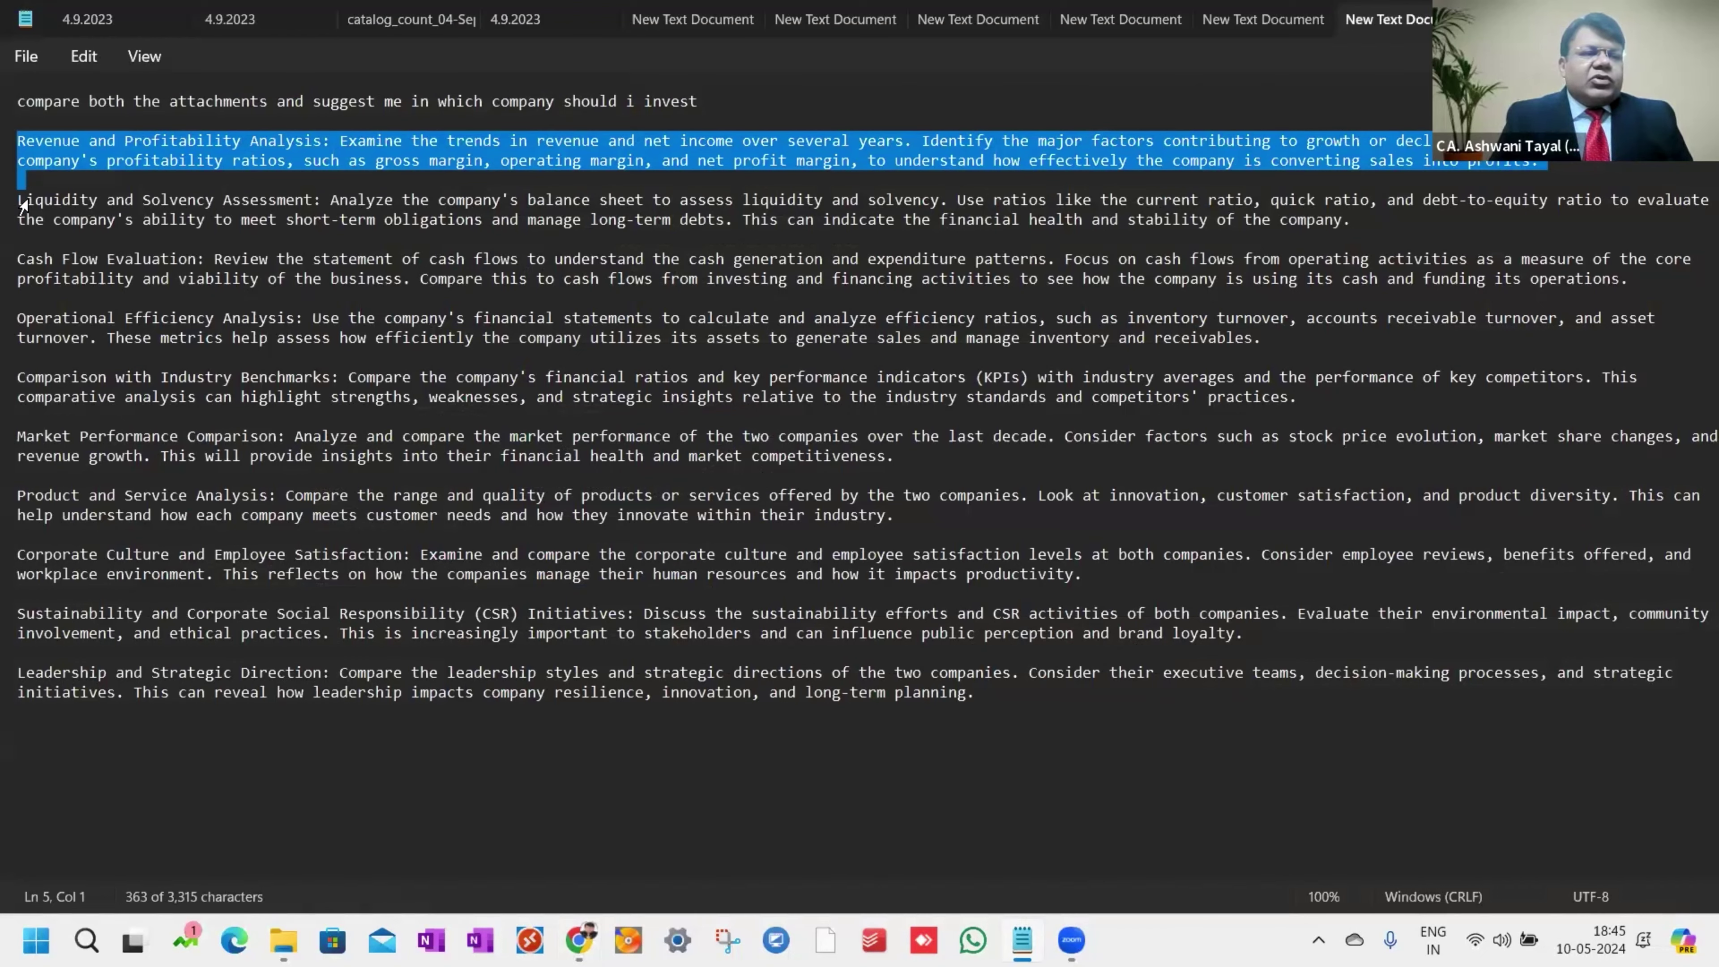
drag(20, 201, 125, 236)
click(125, 220)
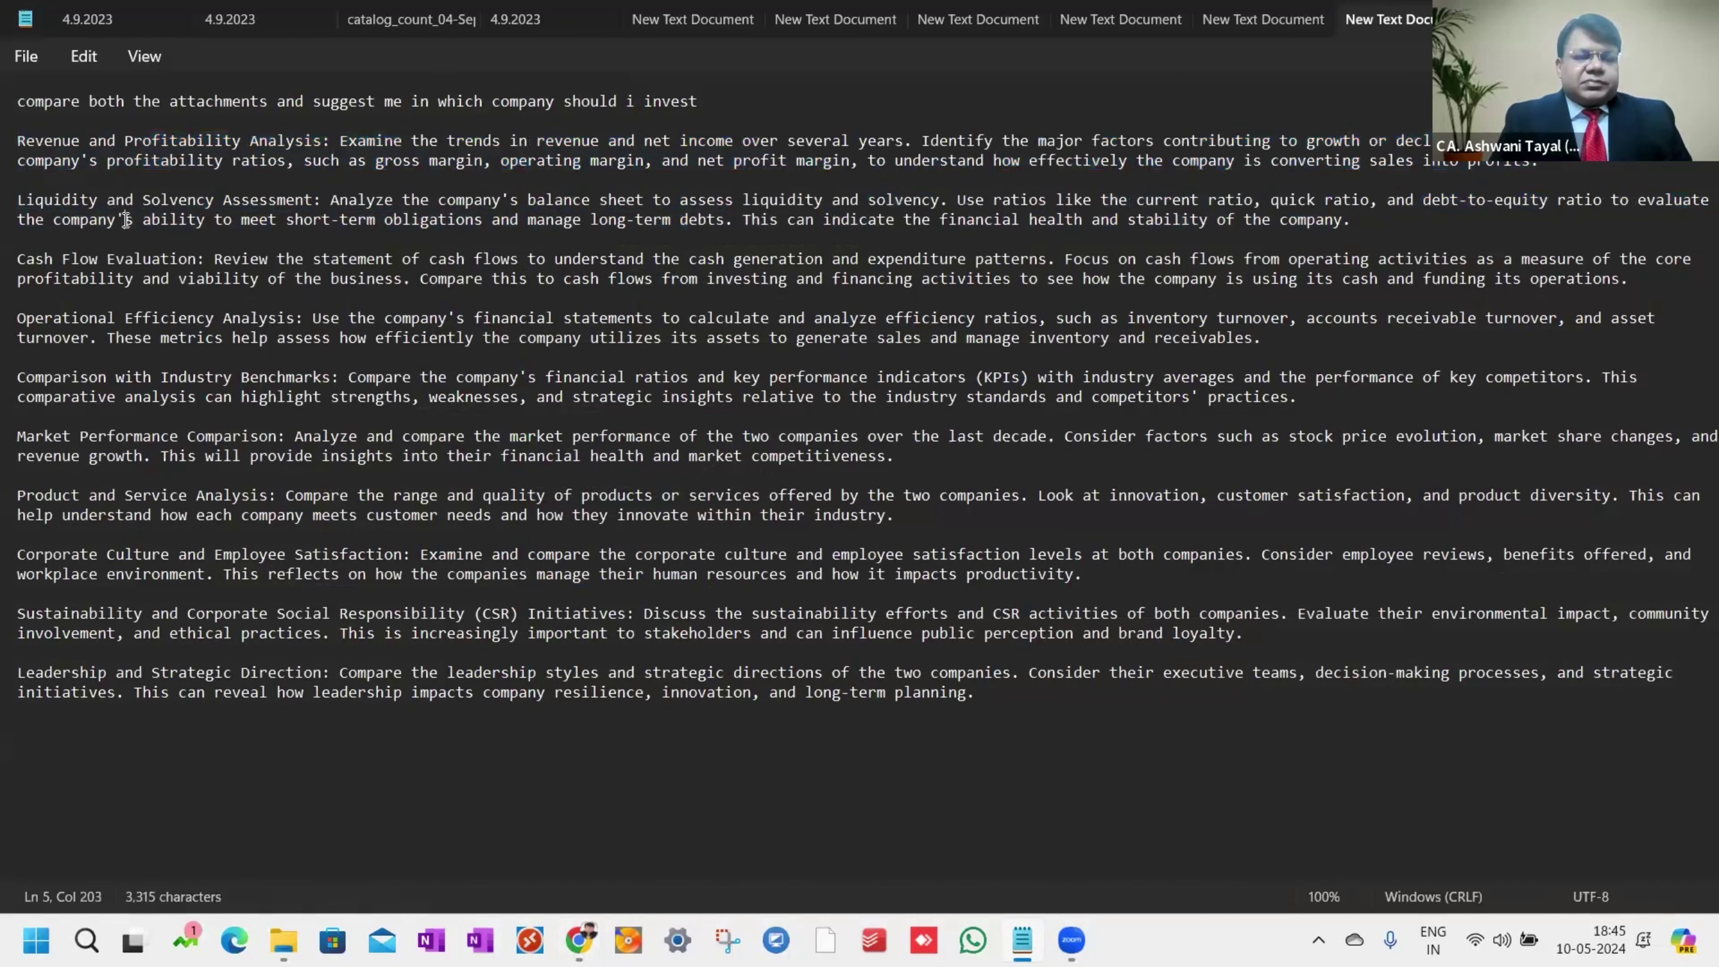
triple_click(118, 207)
key(ctrl+c)
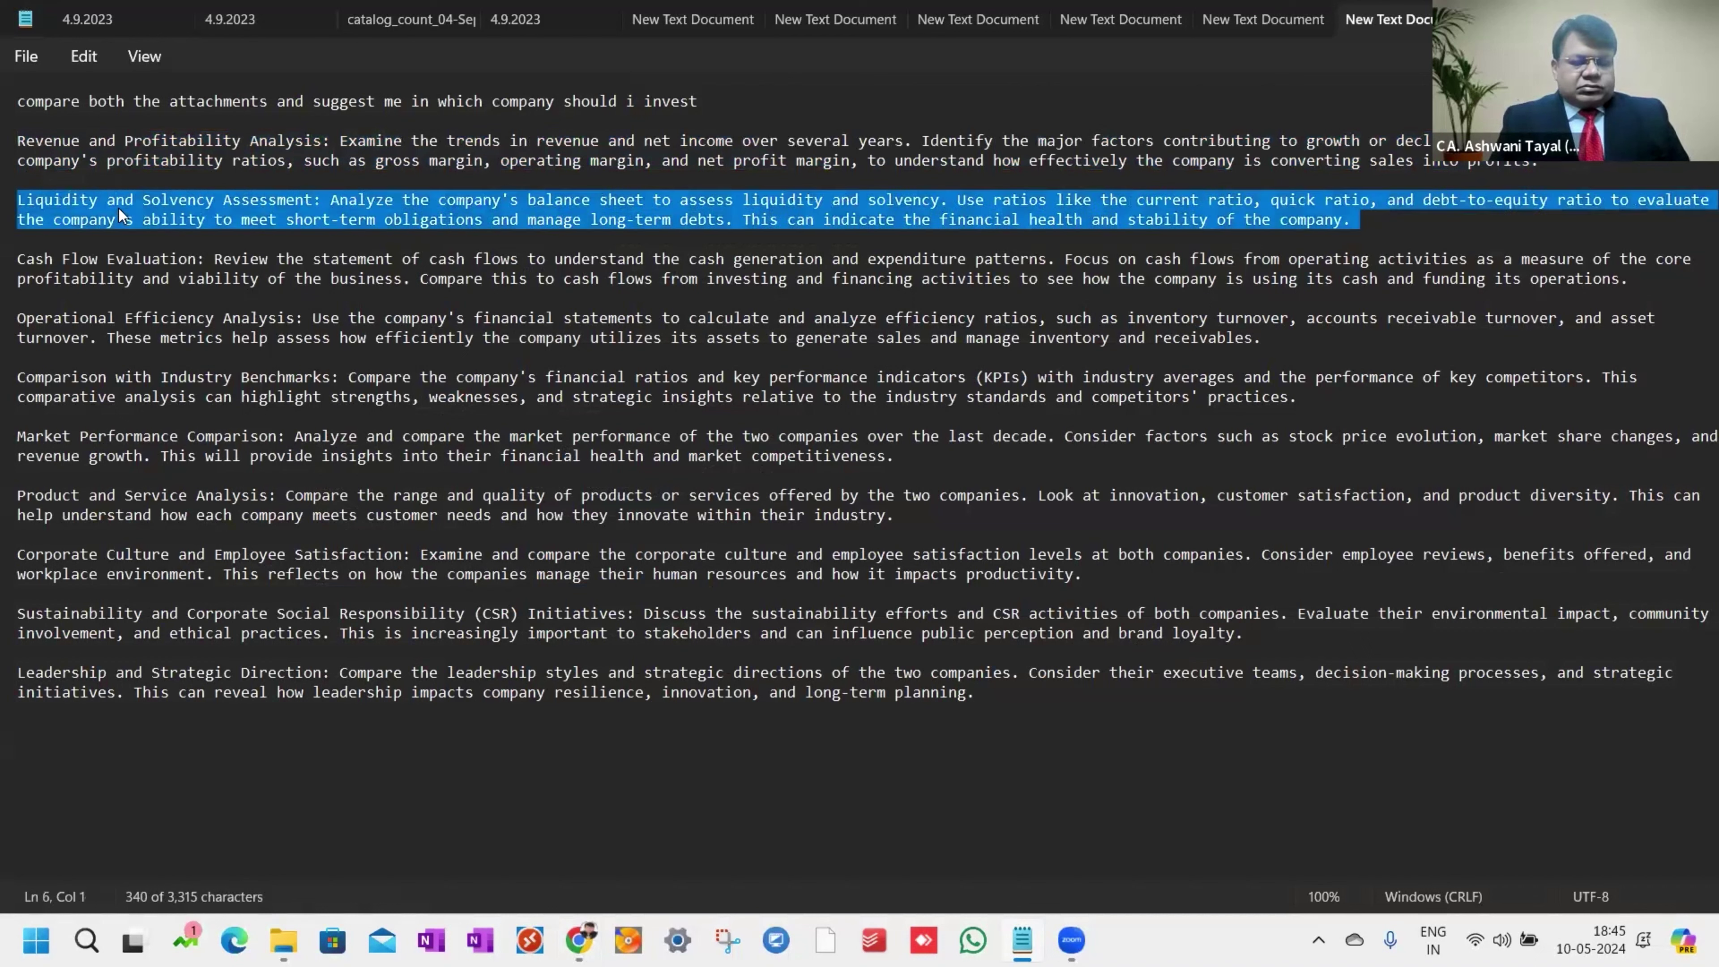
key(alt+Tab)
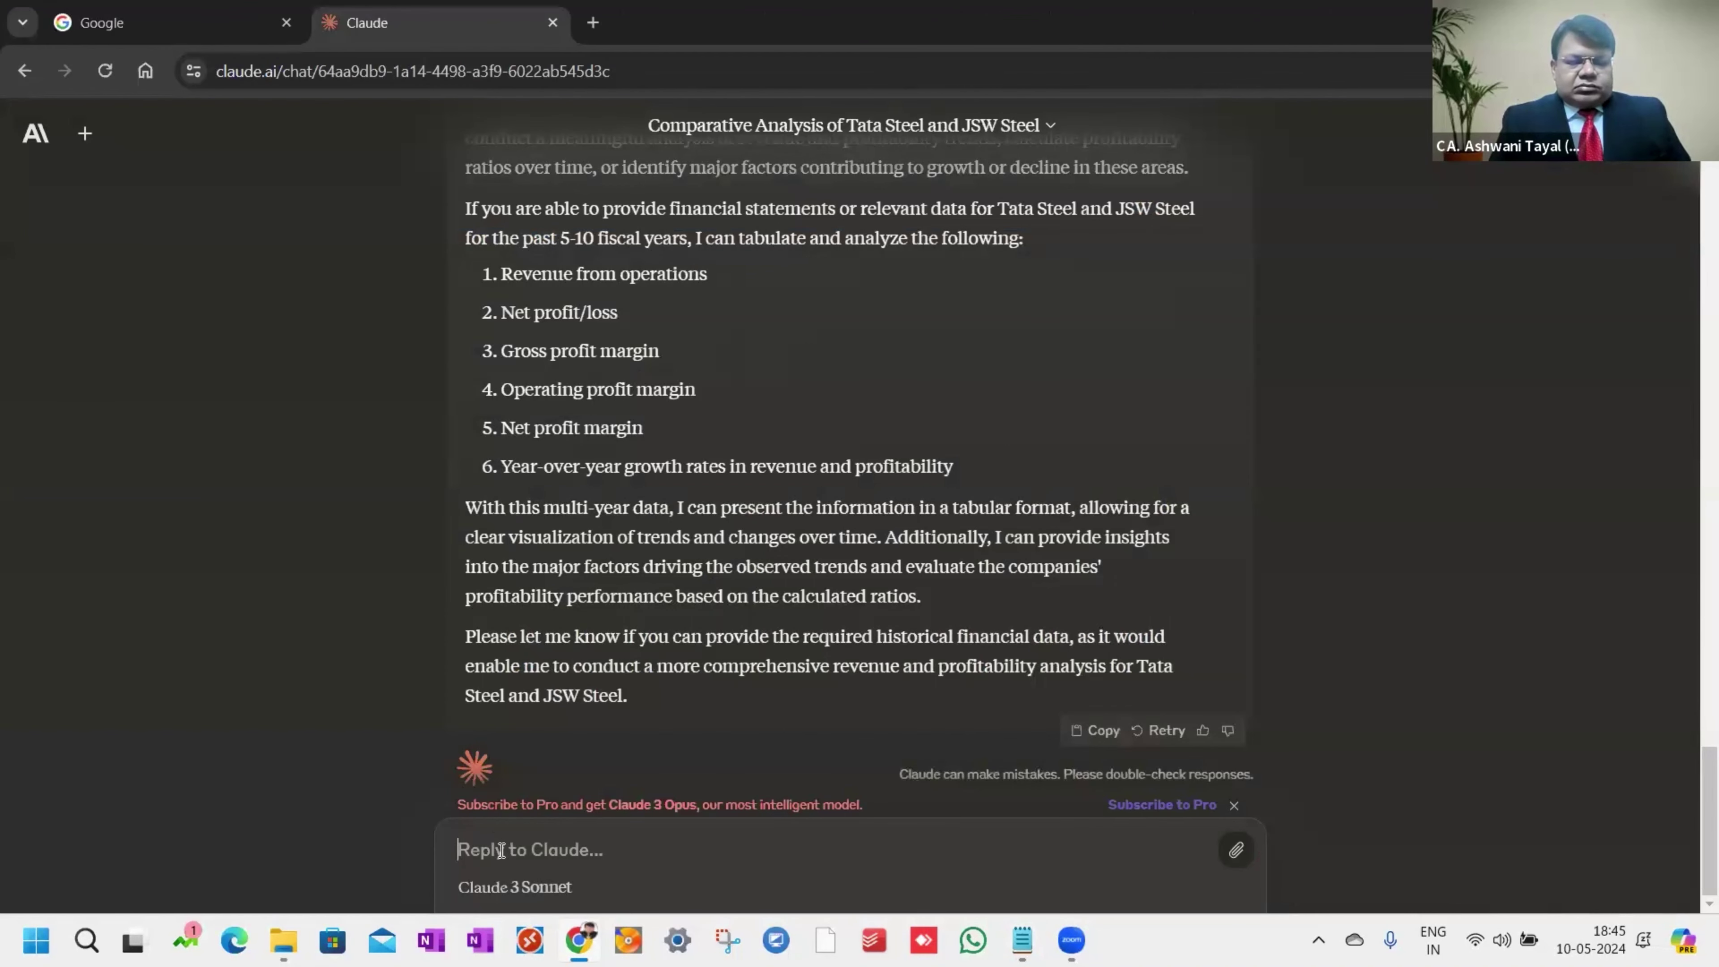
Send the Liquidity and Solvency prompt and read Claude's assessment of both companies.
key(ctrl+v)
key(Return)
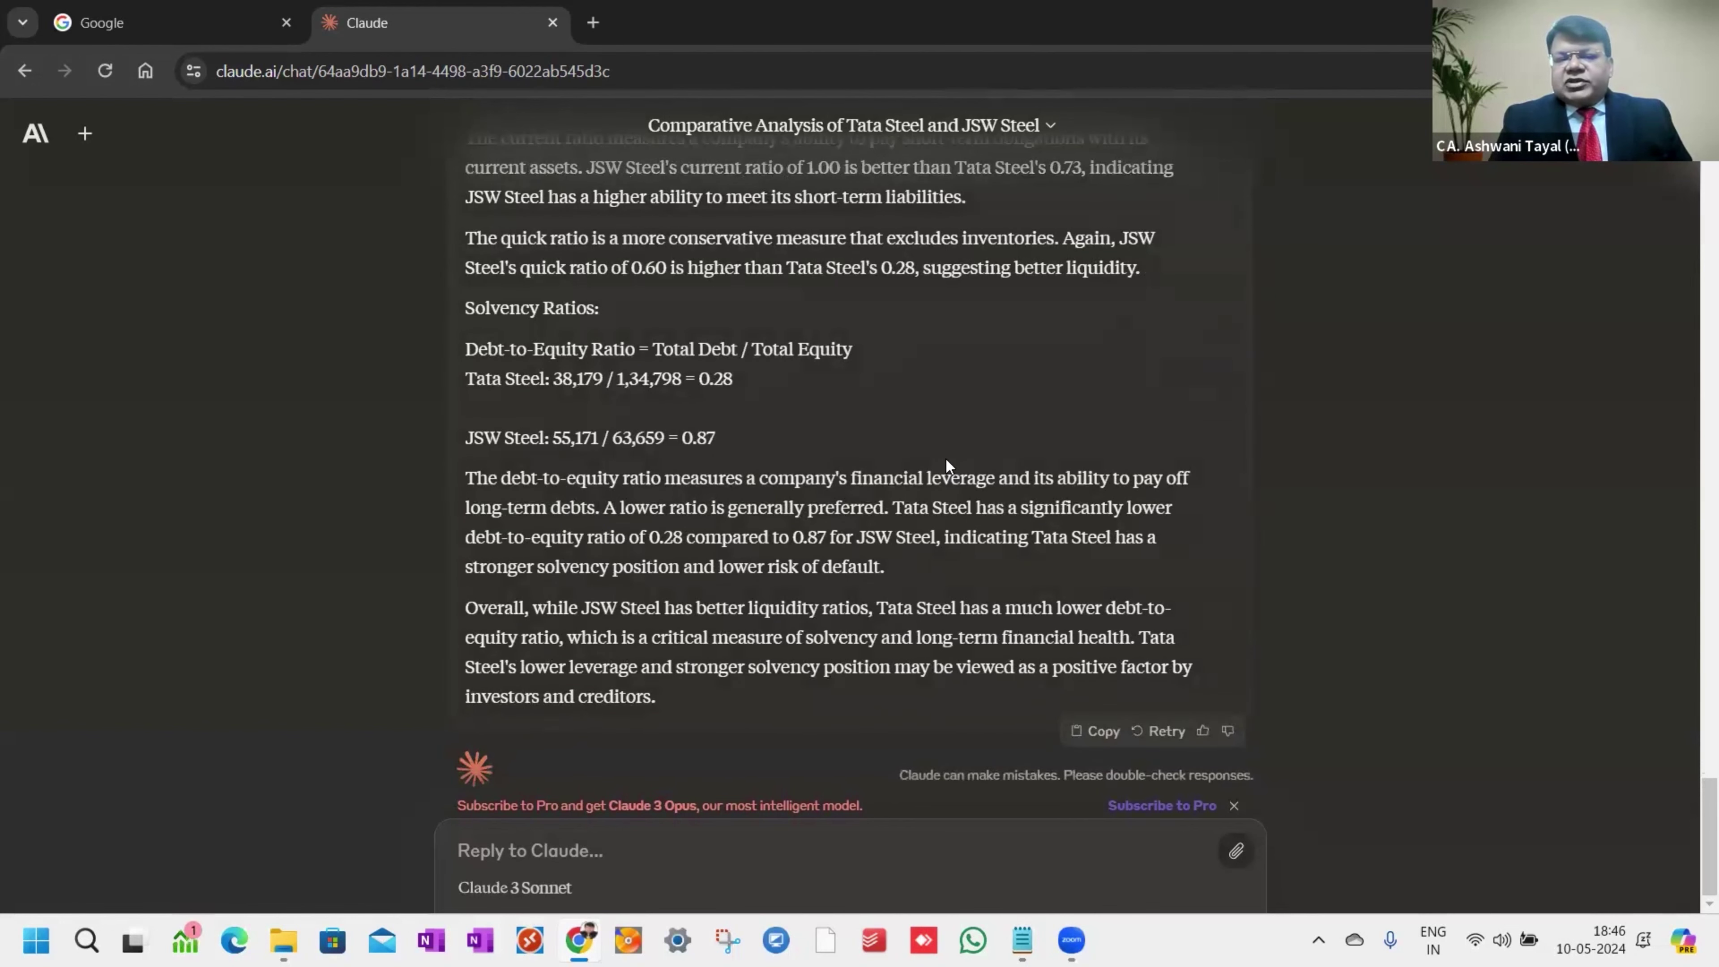
scroll(946, 460, up, 8)
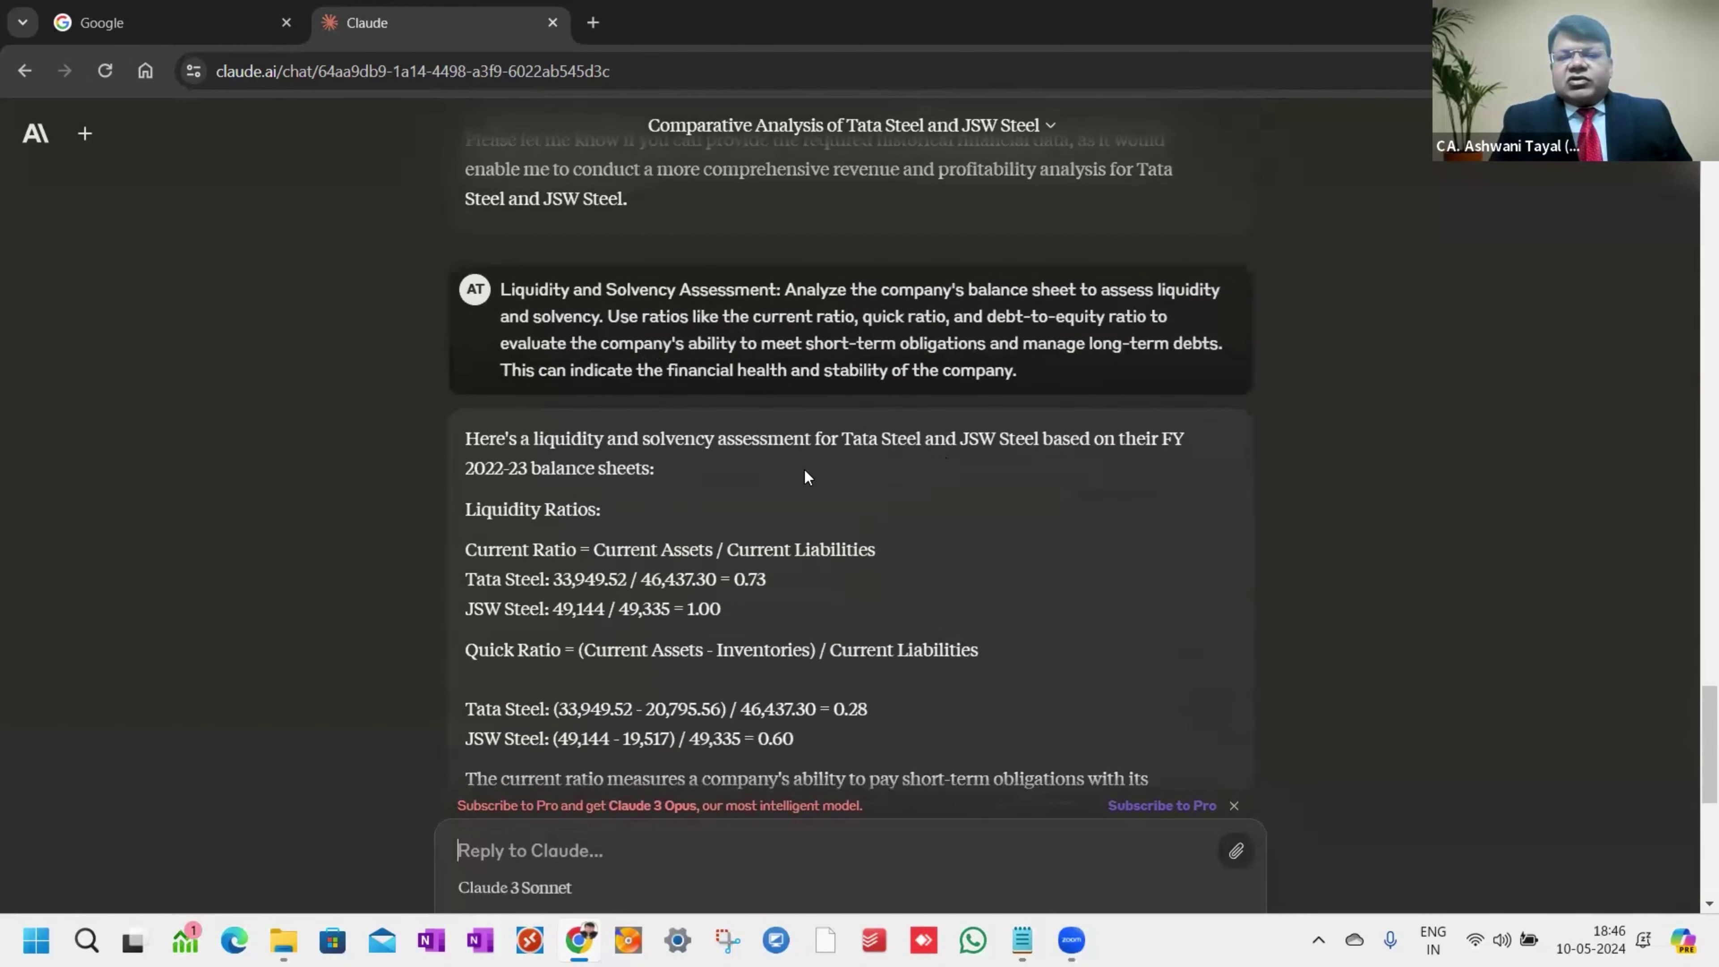
scroll(806, 468, down, 8)
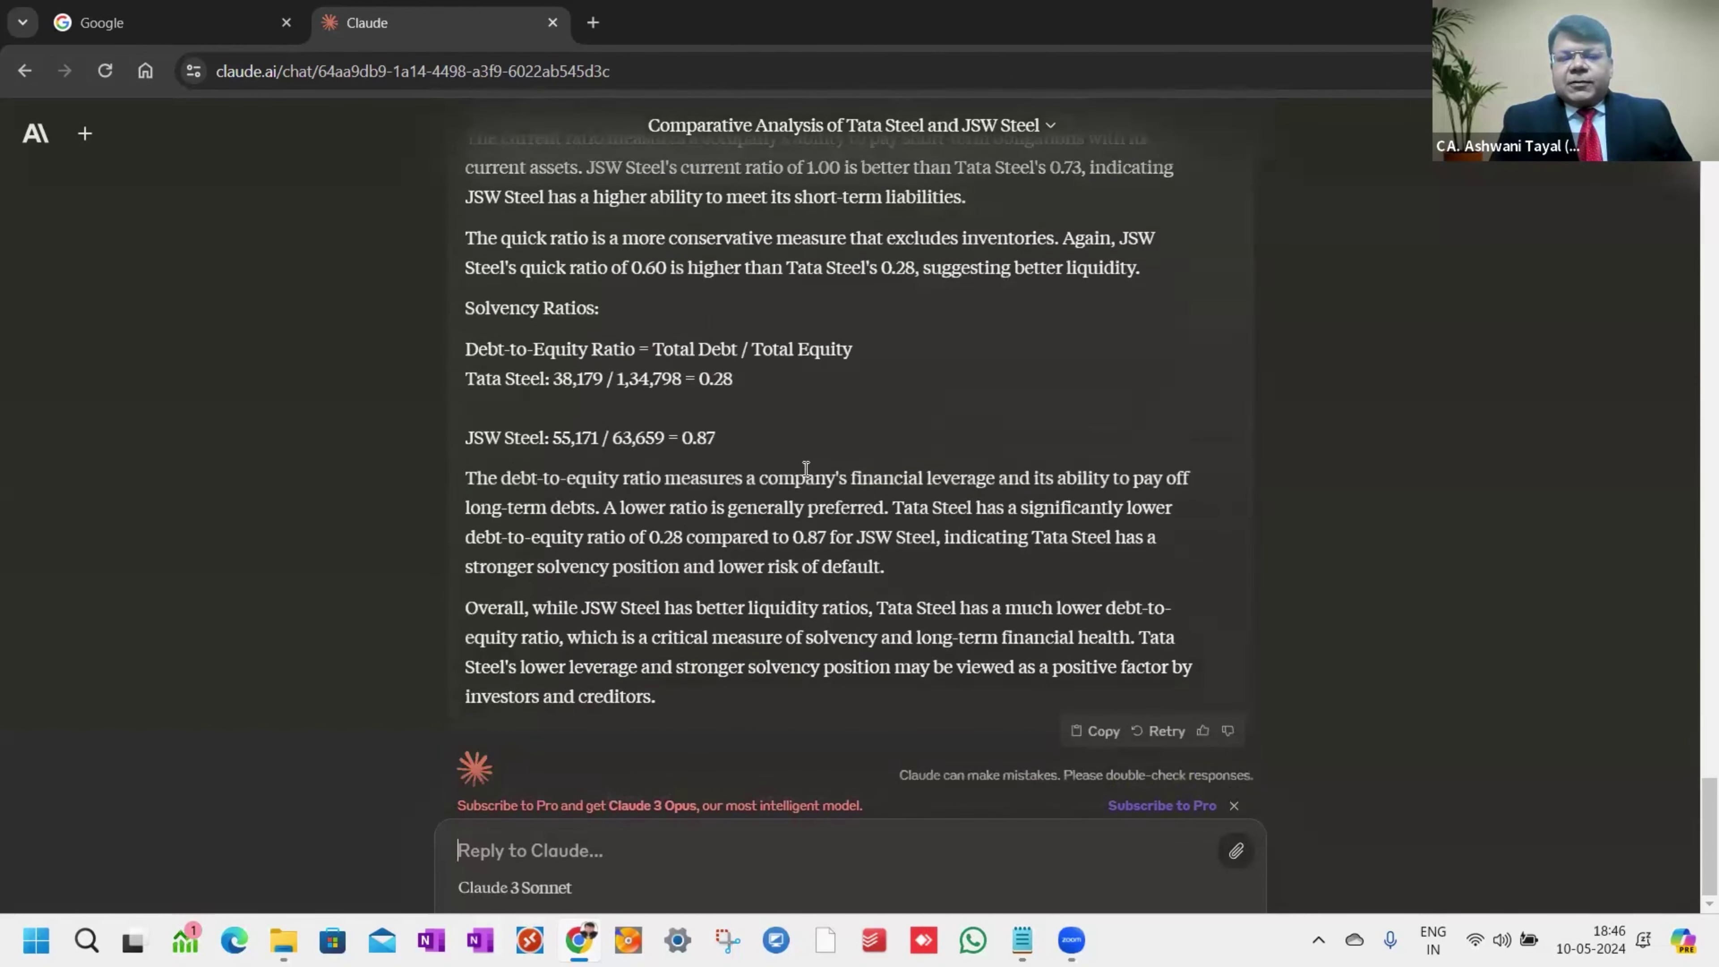
Ask Claude to 'Tabulate' the liquidity and solvency ratios.
click(604, 851)
text(Tabulate)
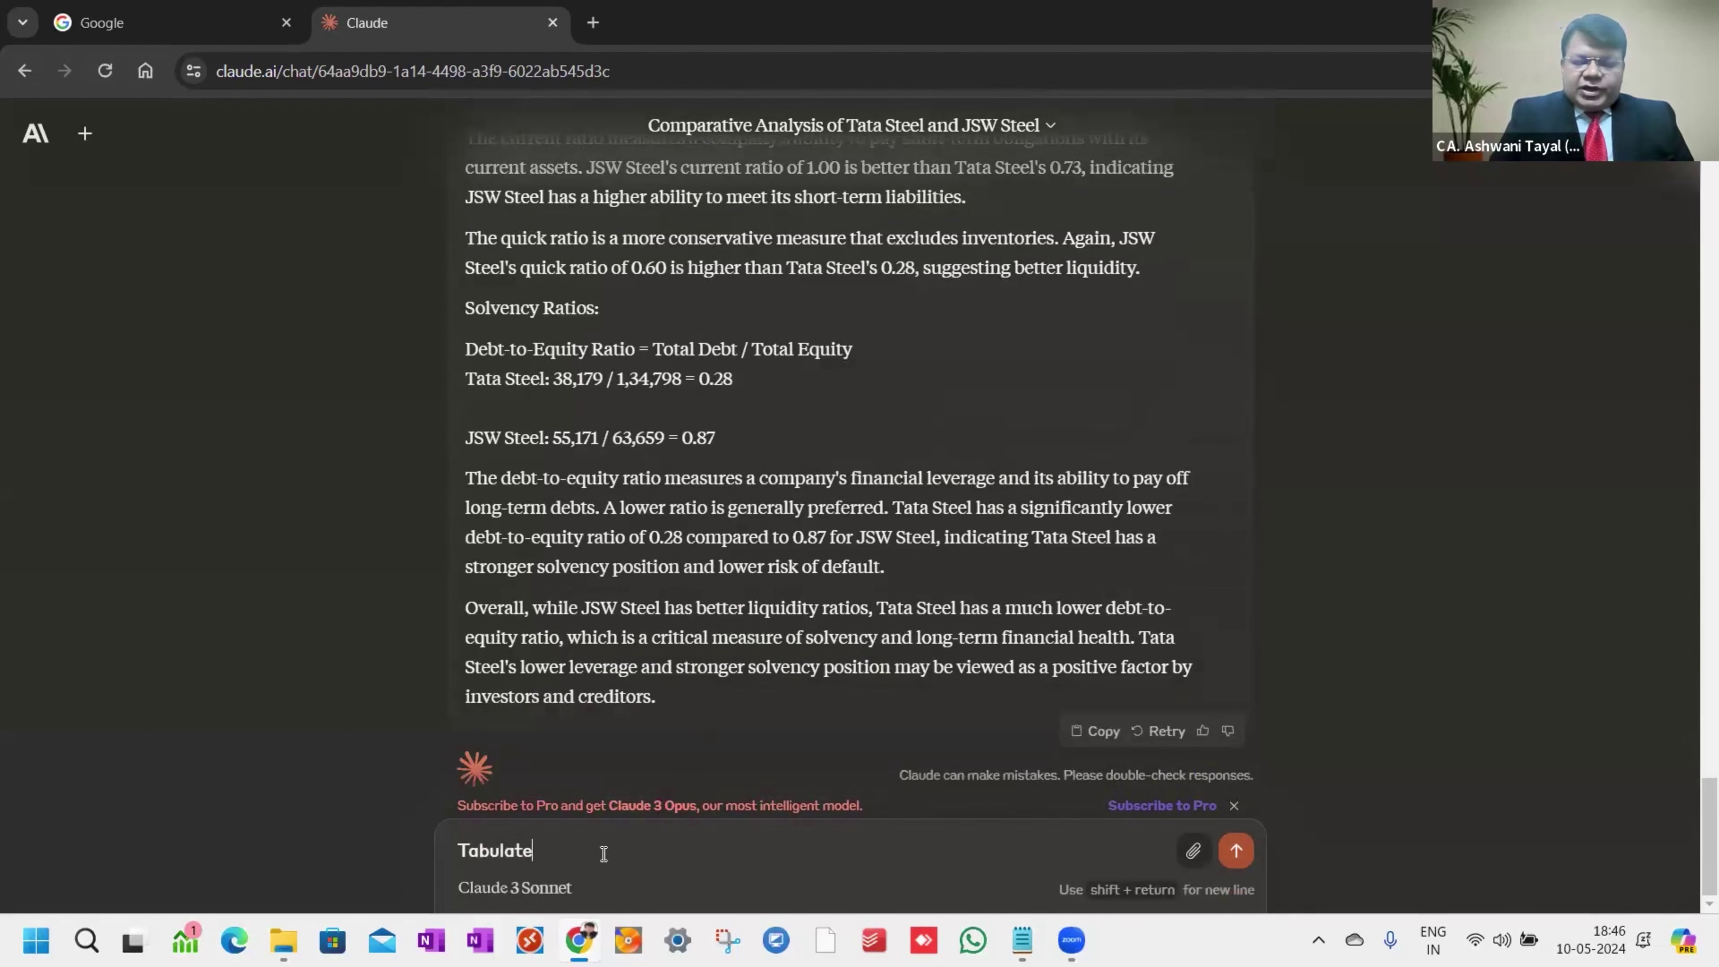
key(Return)
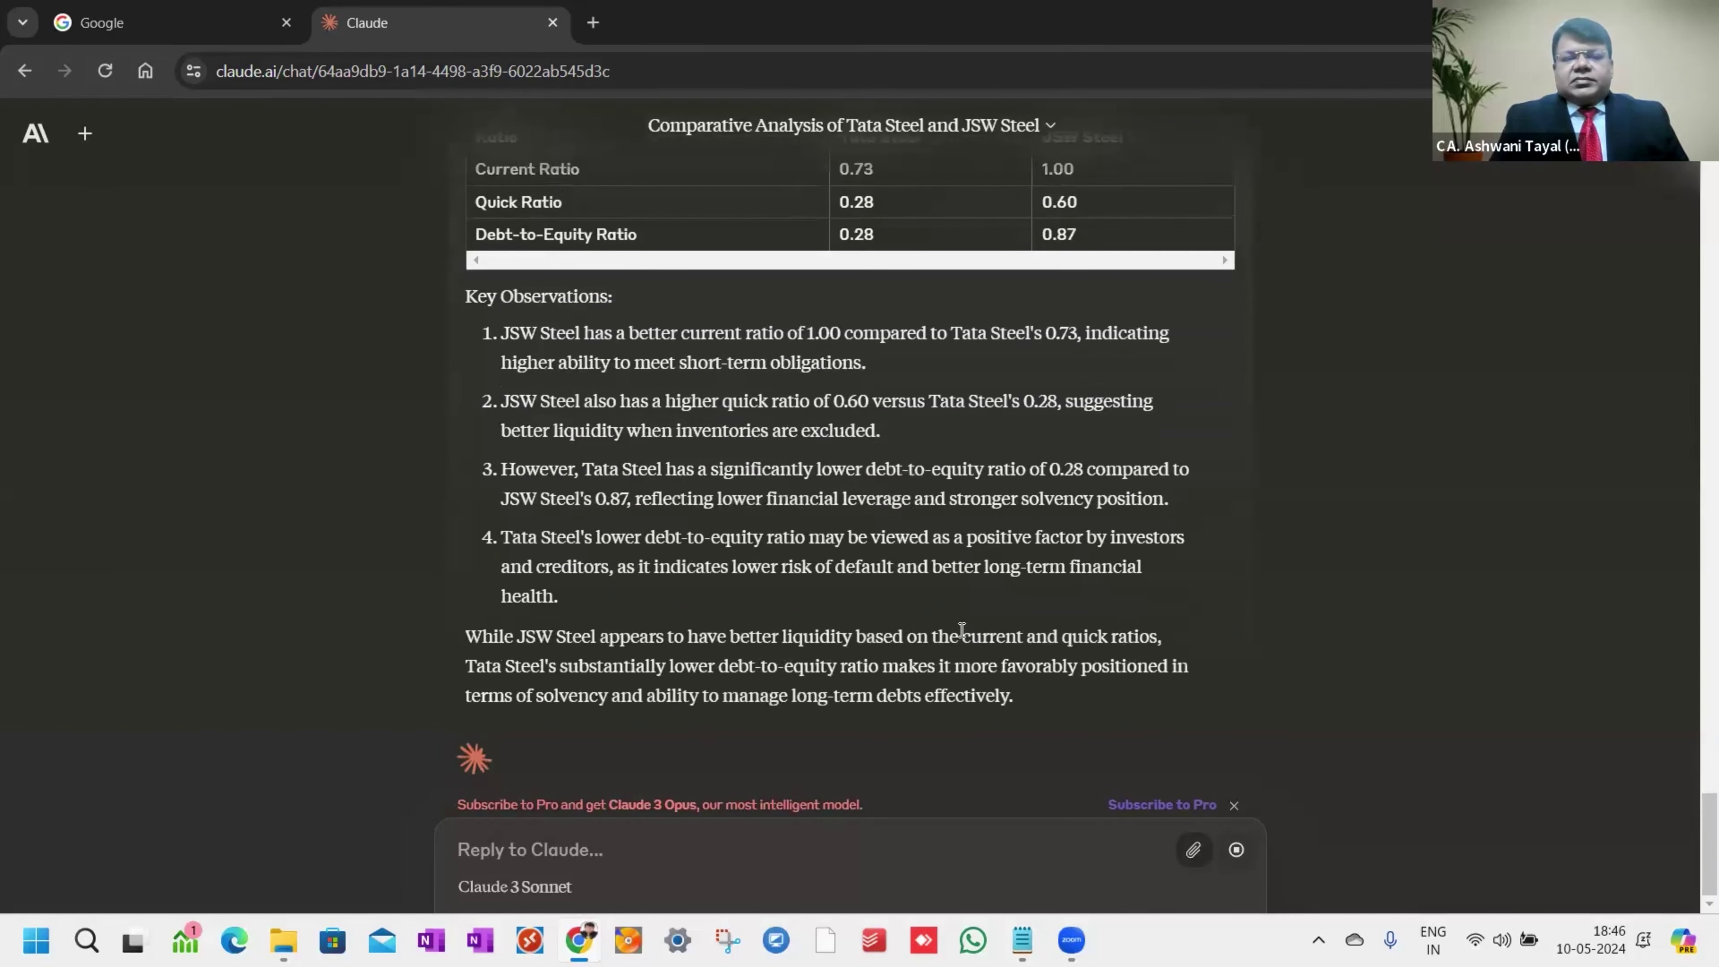
Review the current, quick and debt-to-equity ratio table and observations, then switch to Notepad.
scroll(938, 446, up, 2)
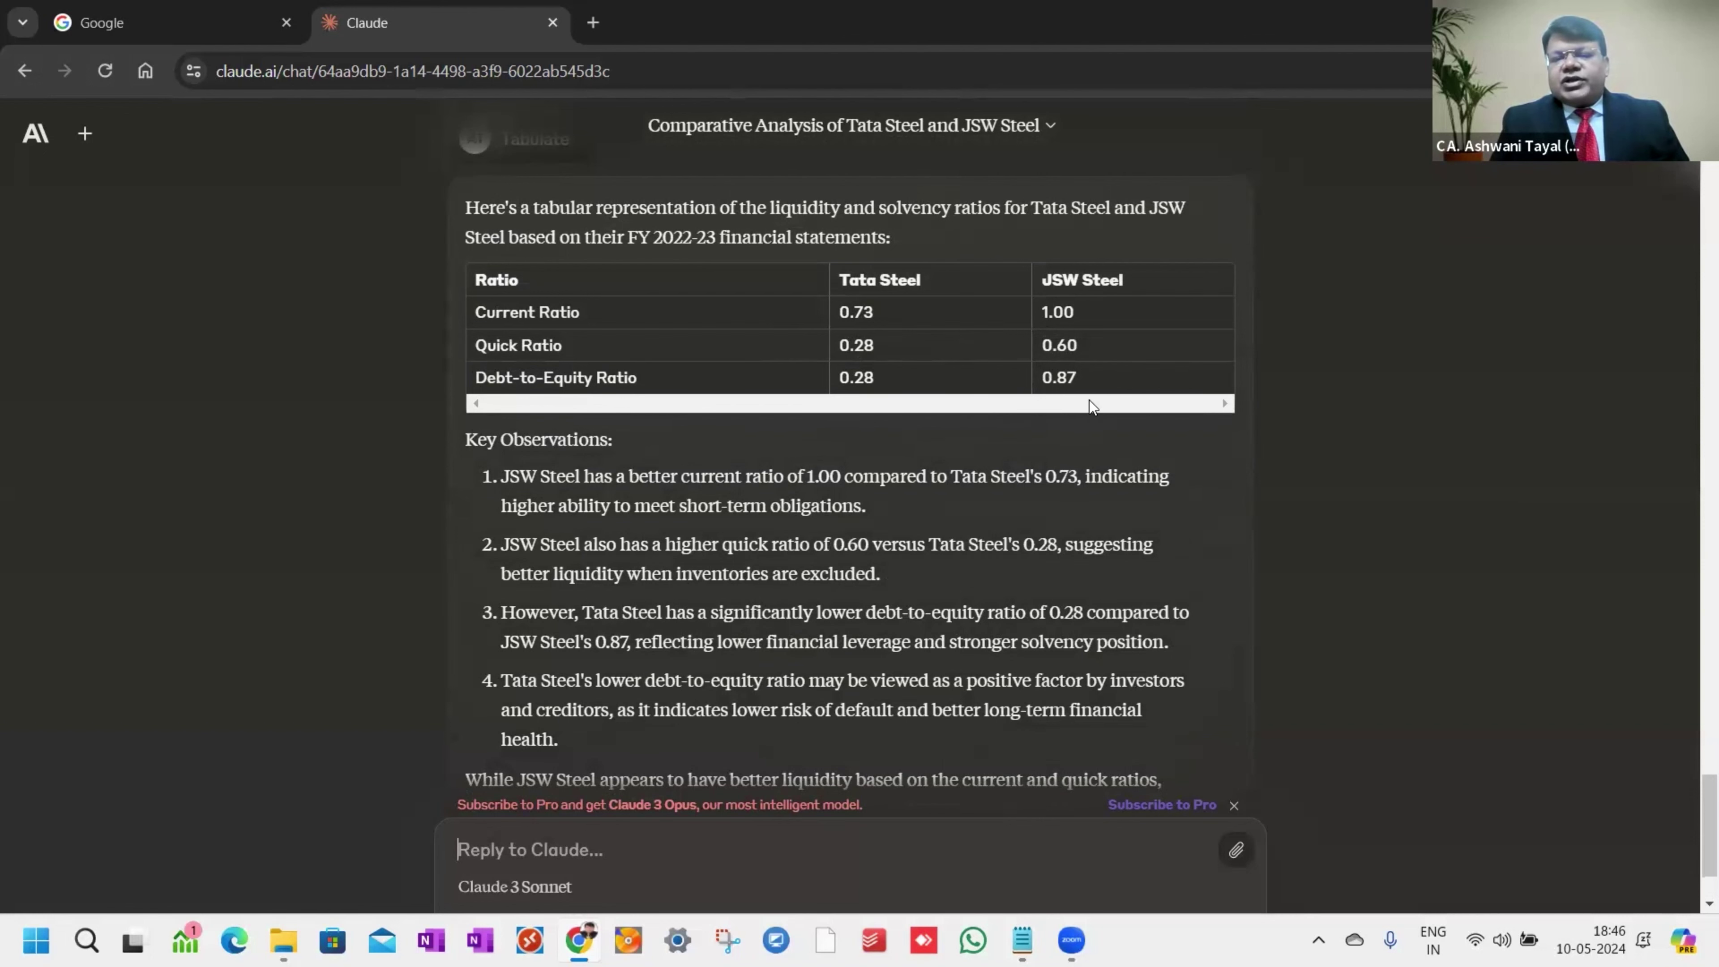
scroll(1027, 501, down, 2)
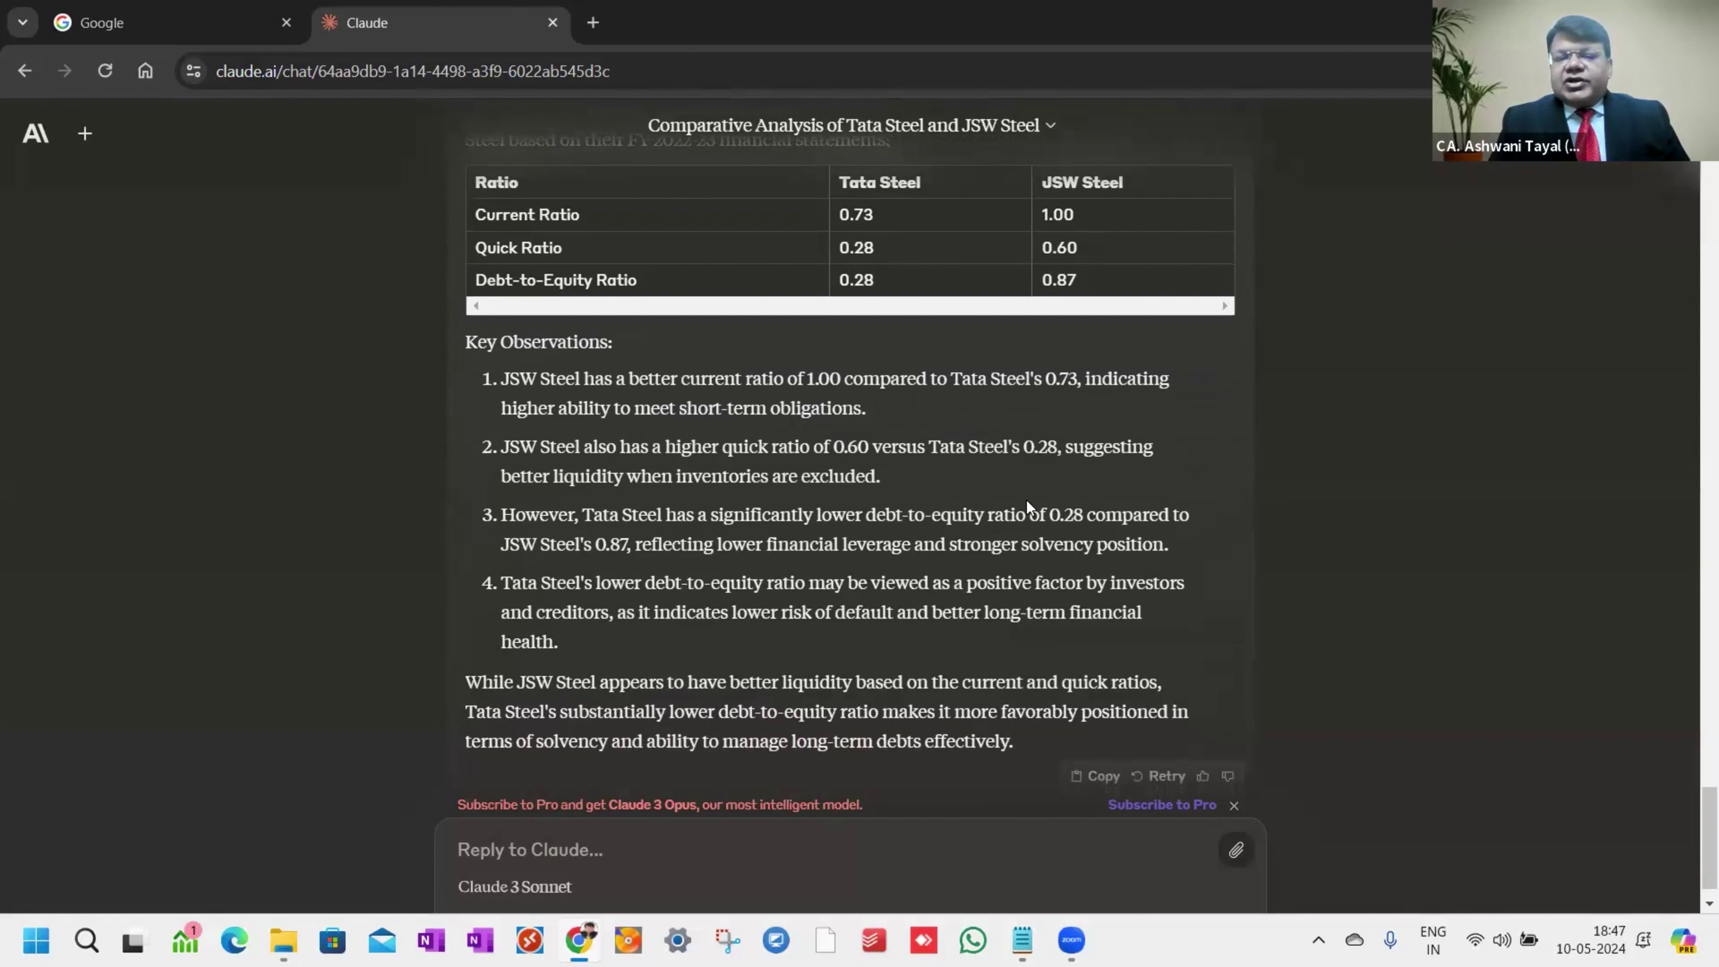
scroll(1026, 498, down, 1)
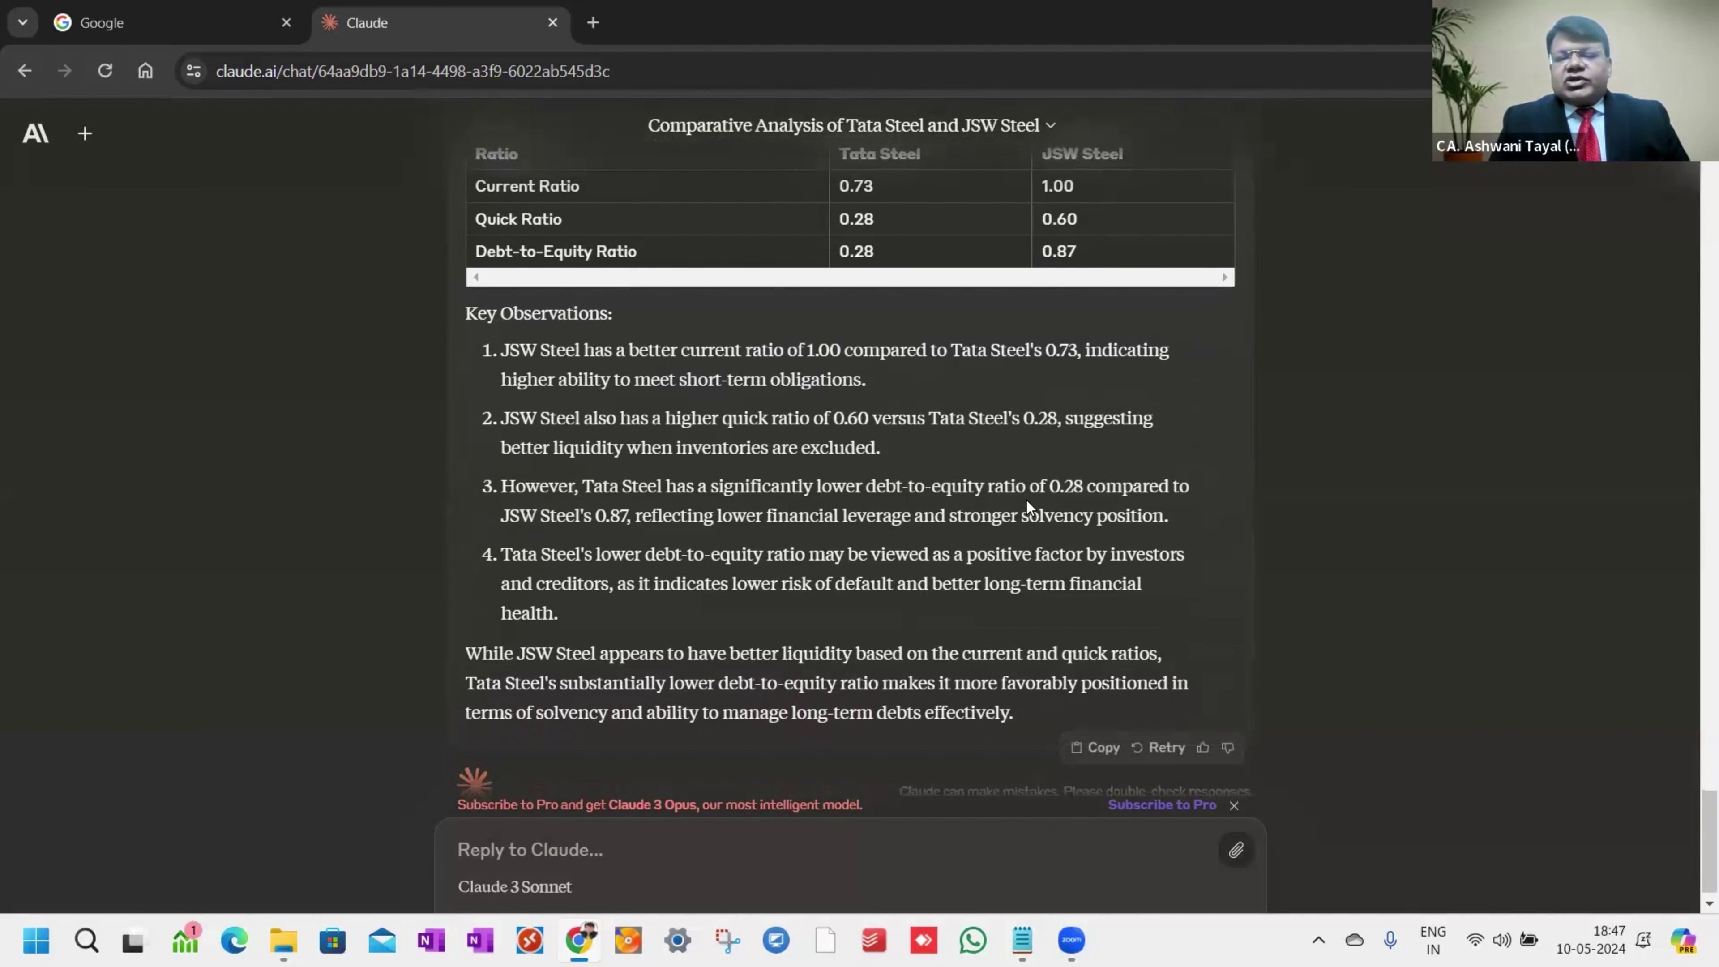
scroll(1026, 498, down, 1)
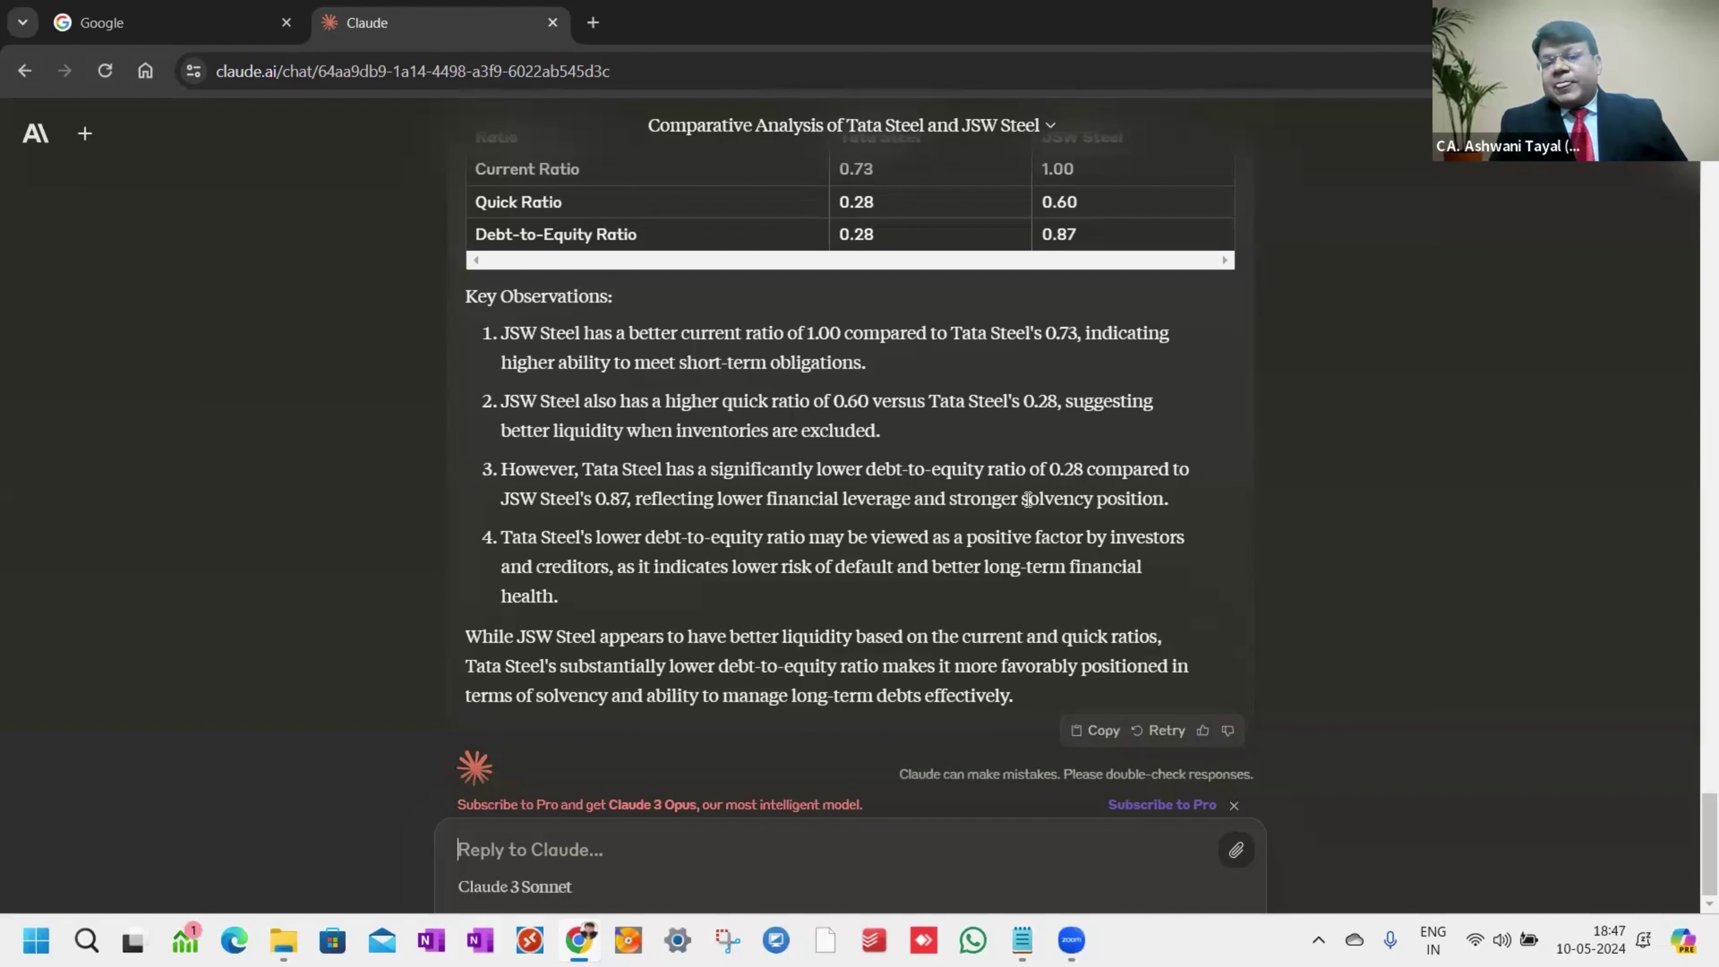
scroll(1028, 499, up, 2)
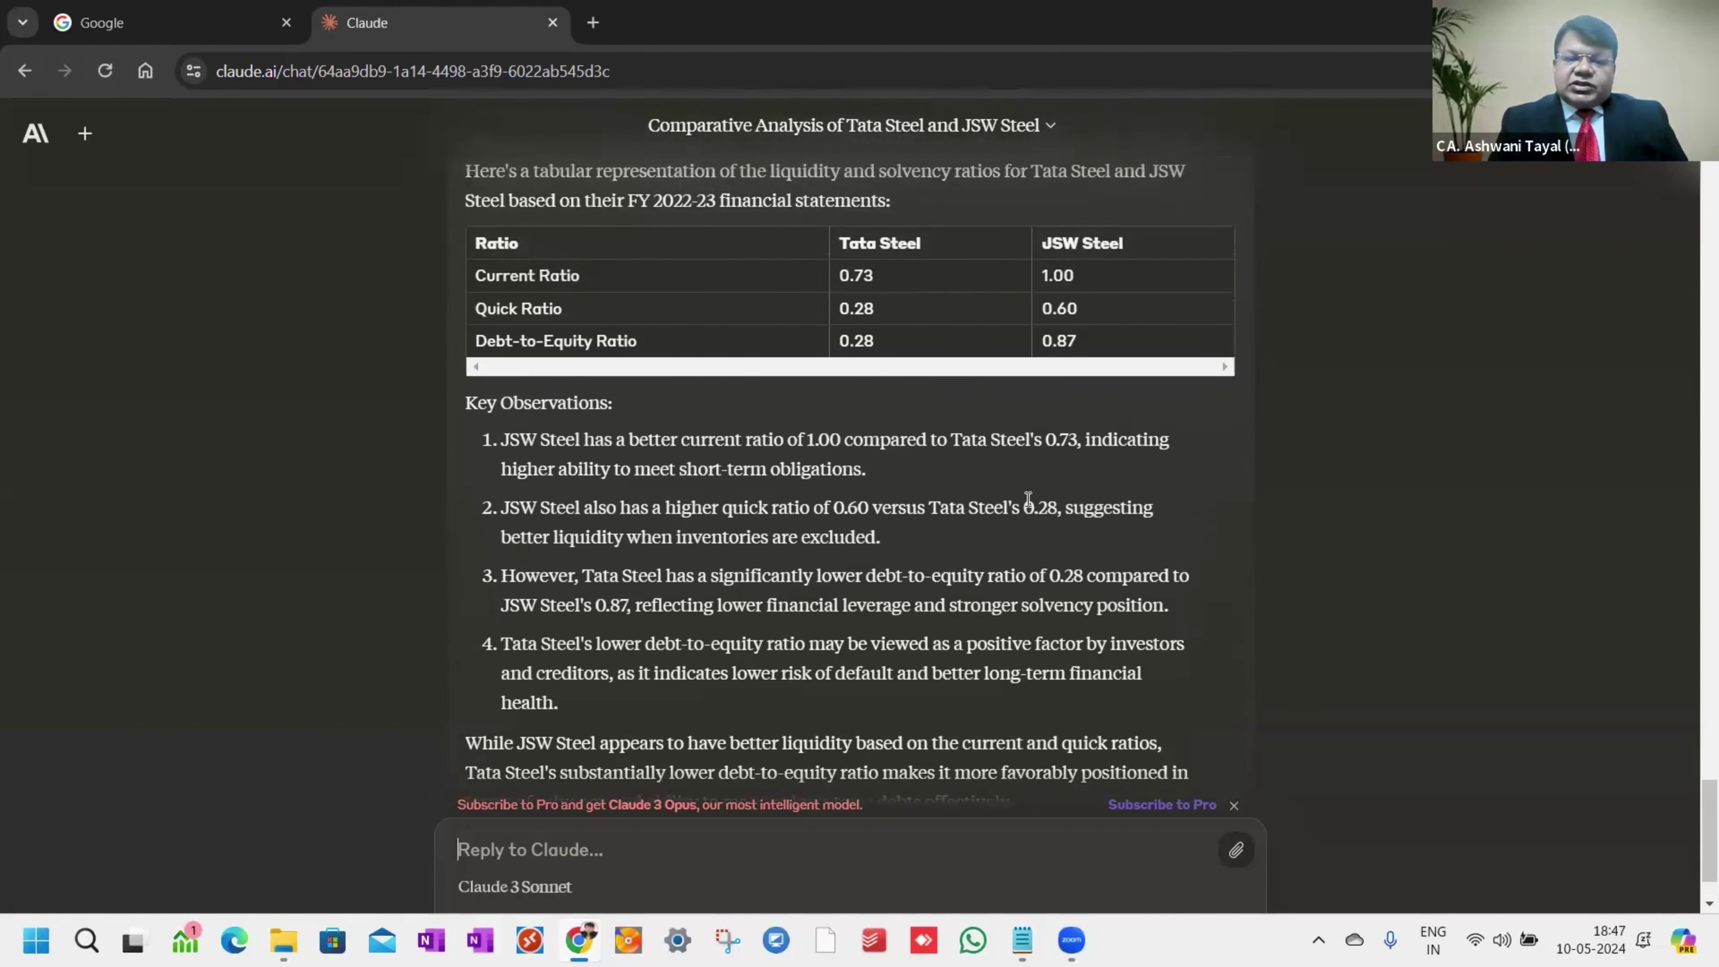
scroll(1028, 499, up, 2)
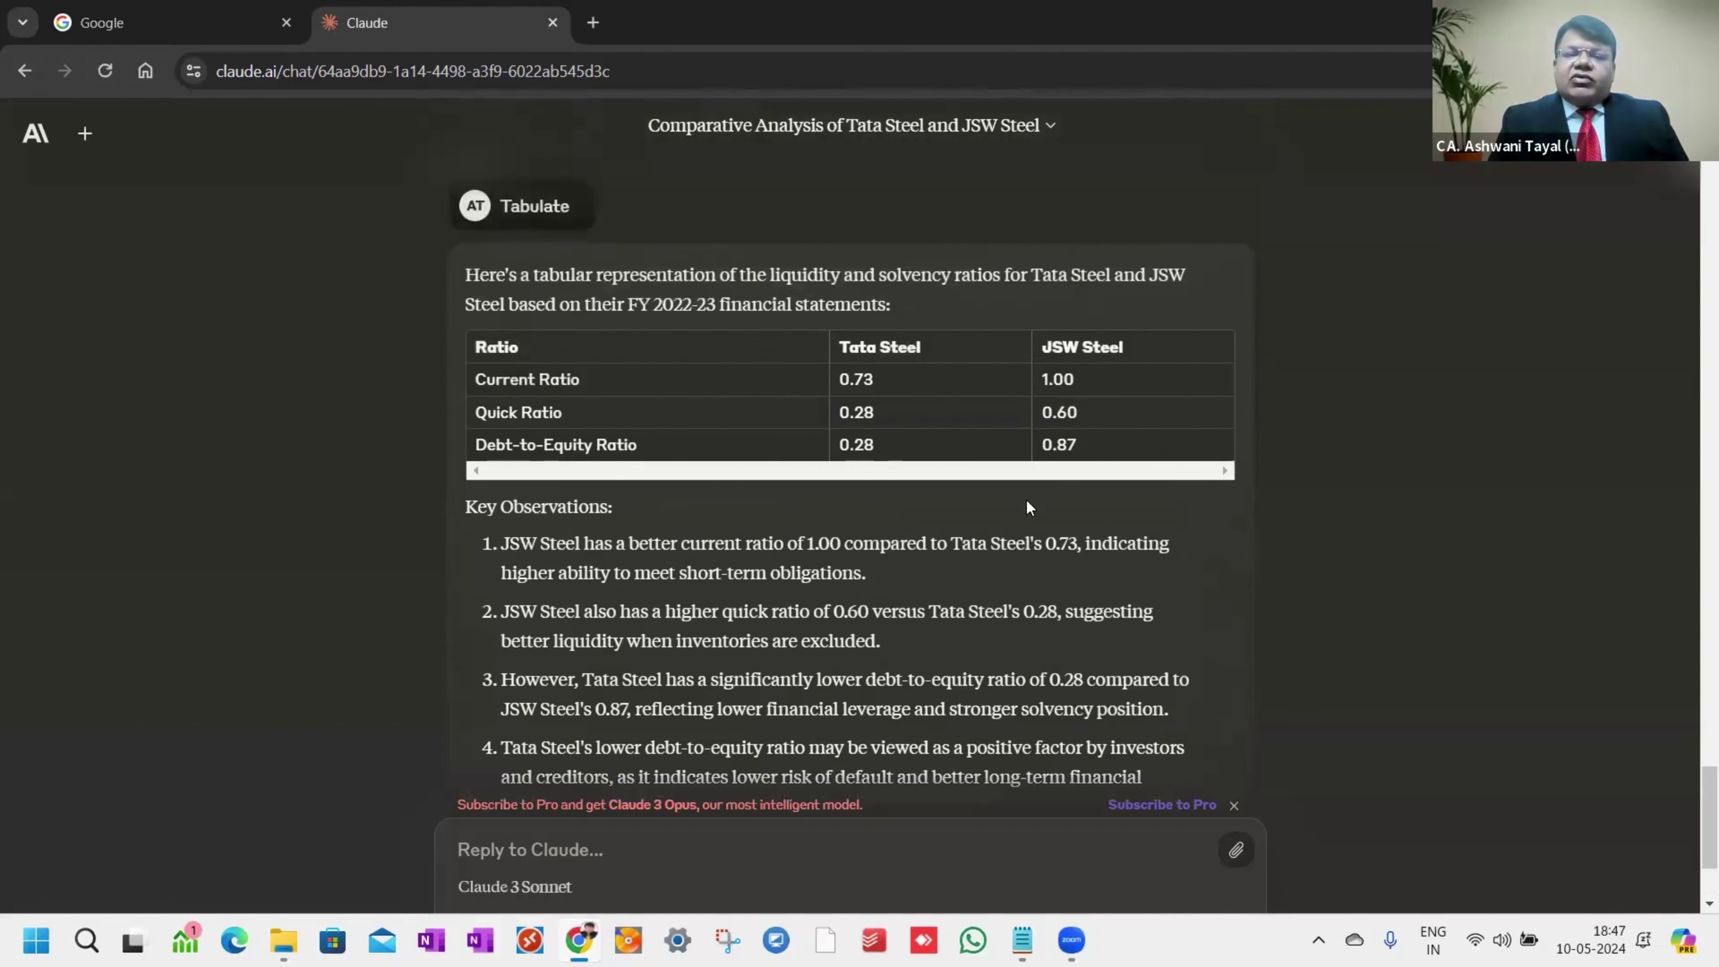
scroll(1026, 501, down, 1)
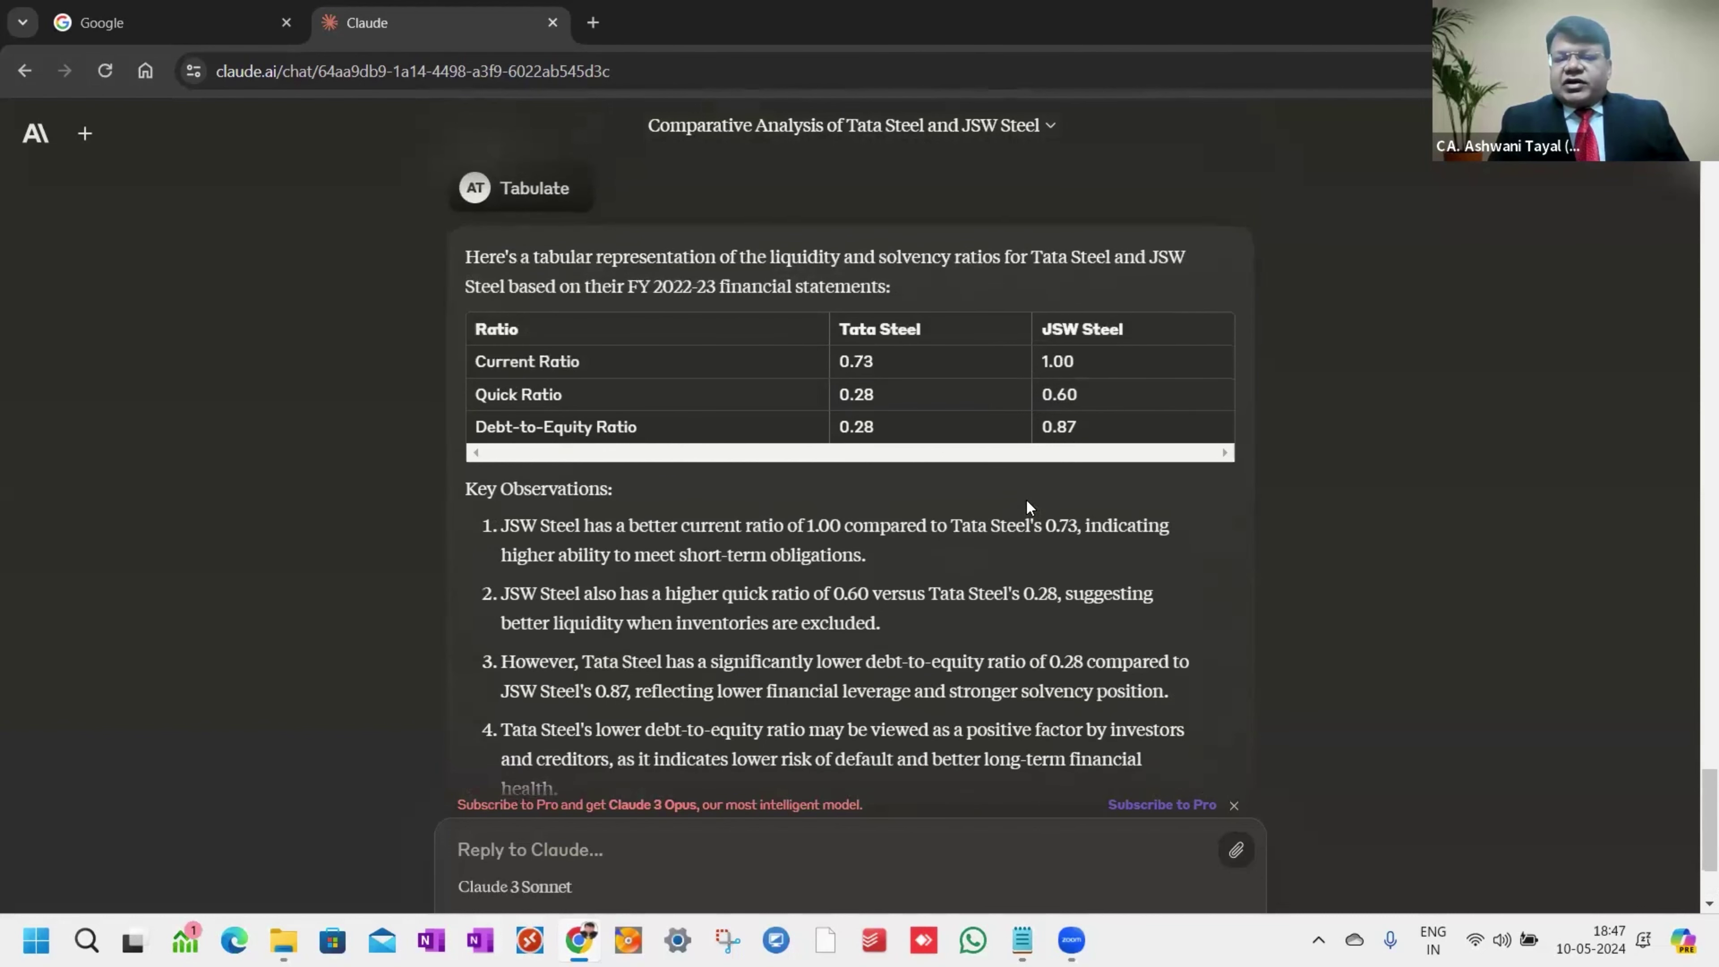
scroll(1026, 501, down, 2)
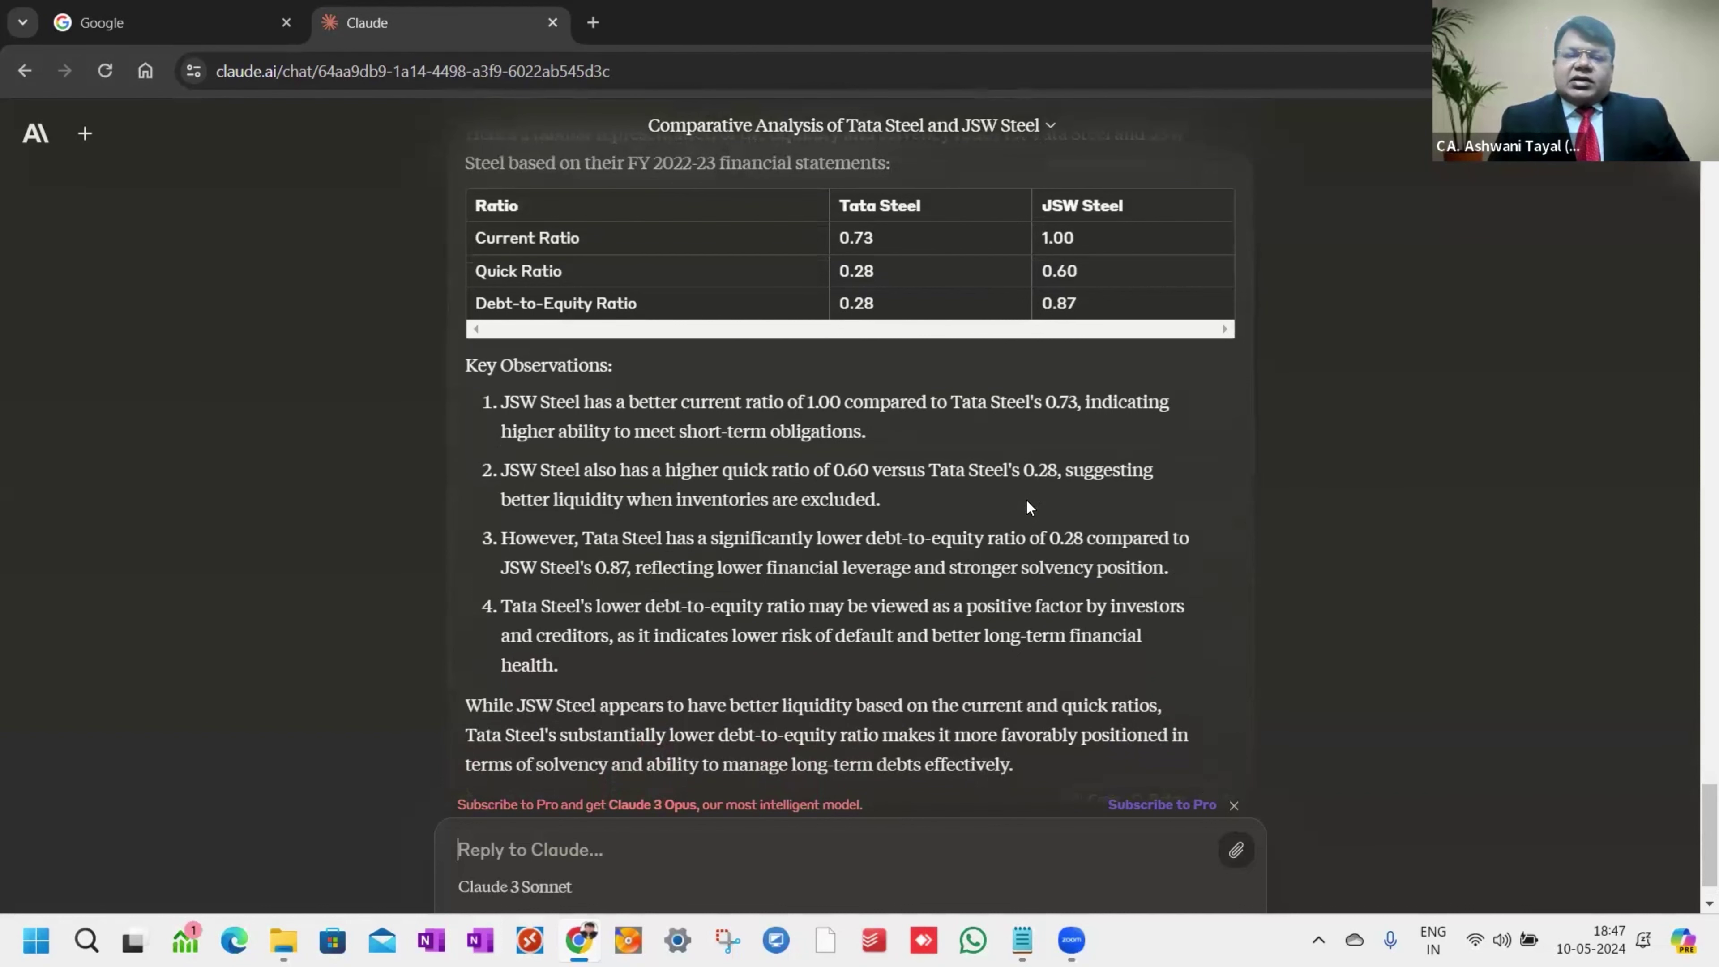
scroll(1026, 498, down, 1)
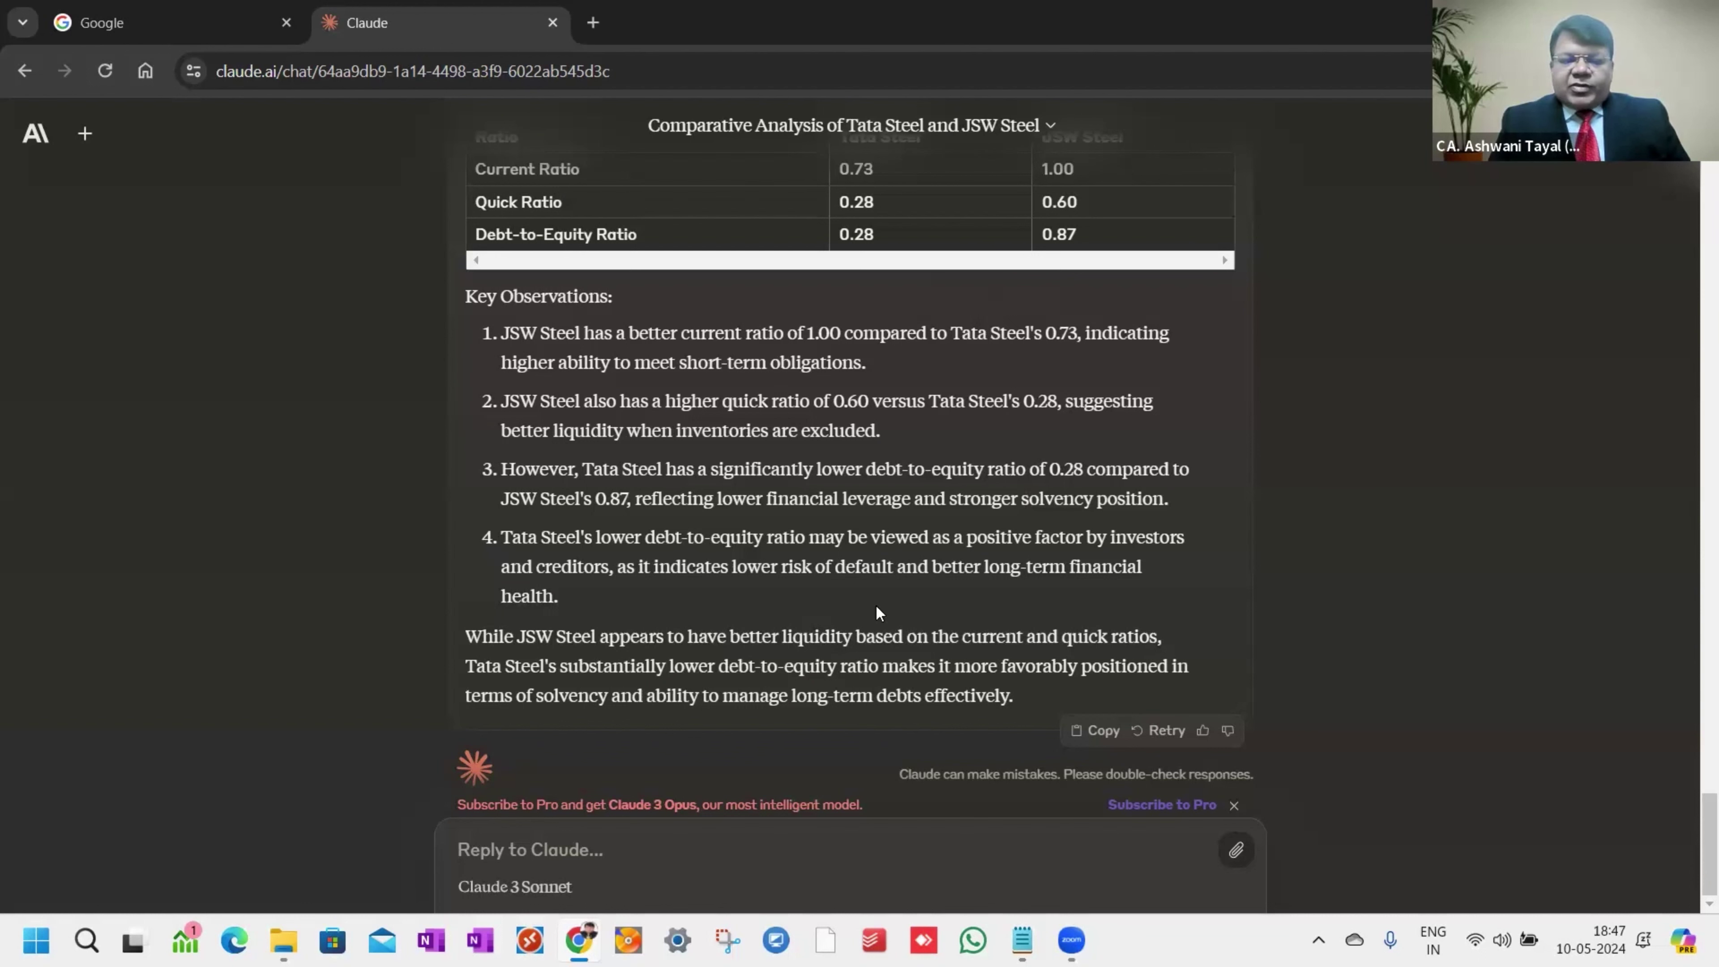
key(alt+Tab)
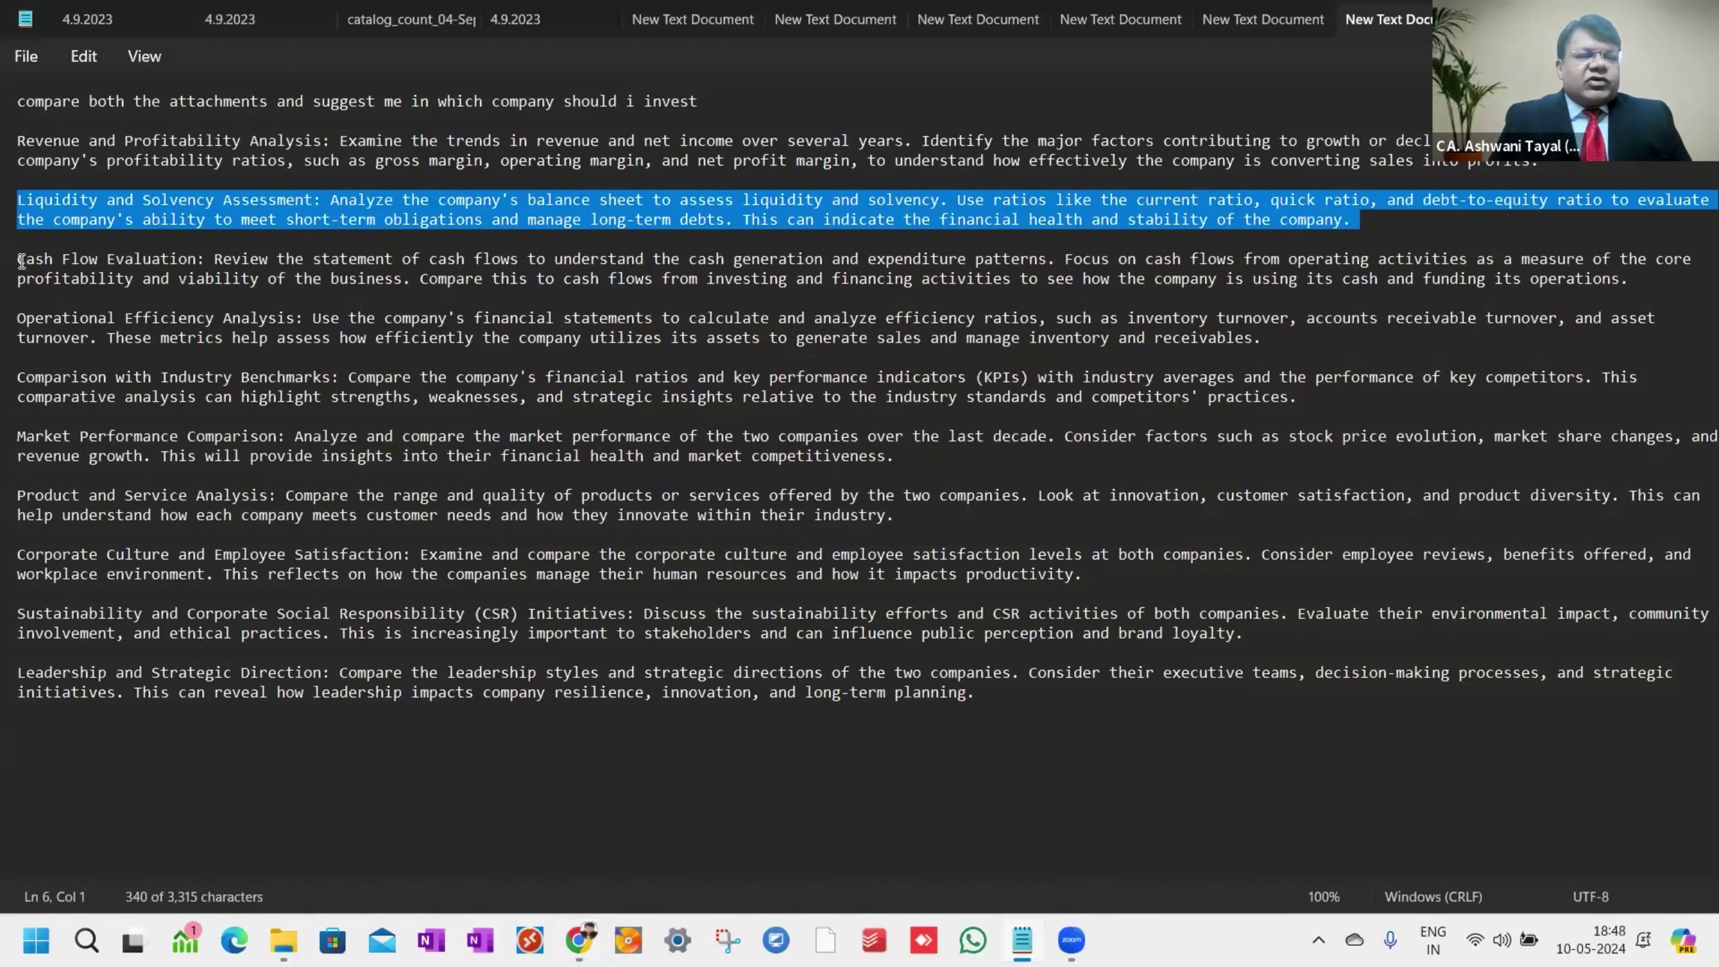
Select the Cash Flow Evaluation paragraph in Notepad and return to Claude.
drag(18, 260, 58, 274)
key(ctrl+c)
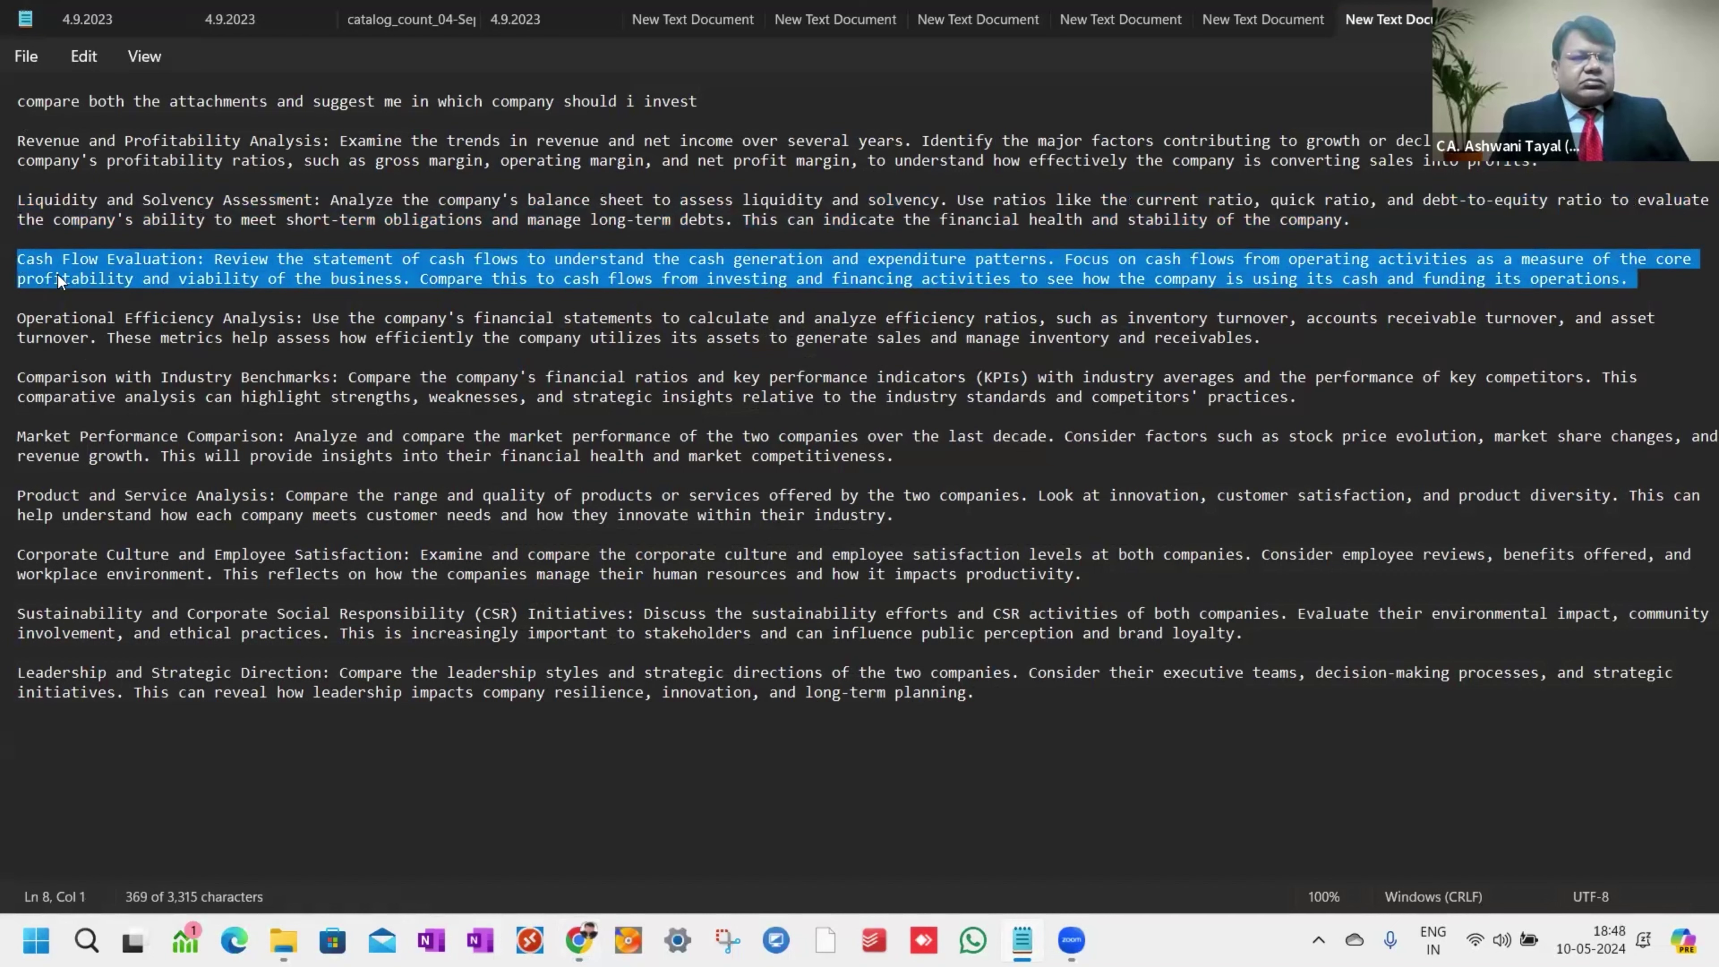
key(alt+Tab)
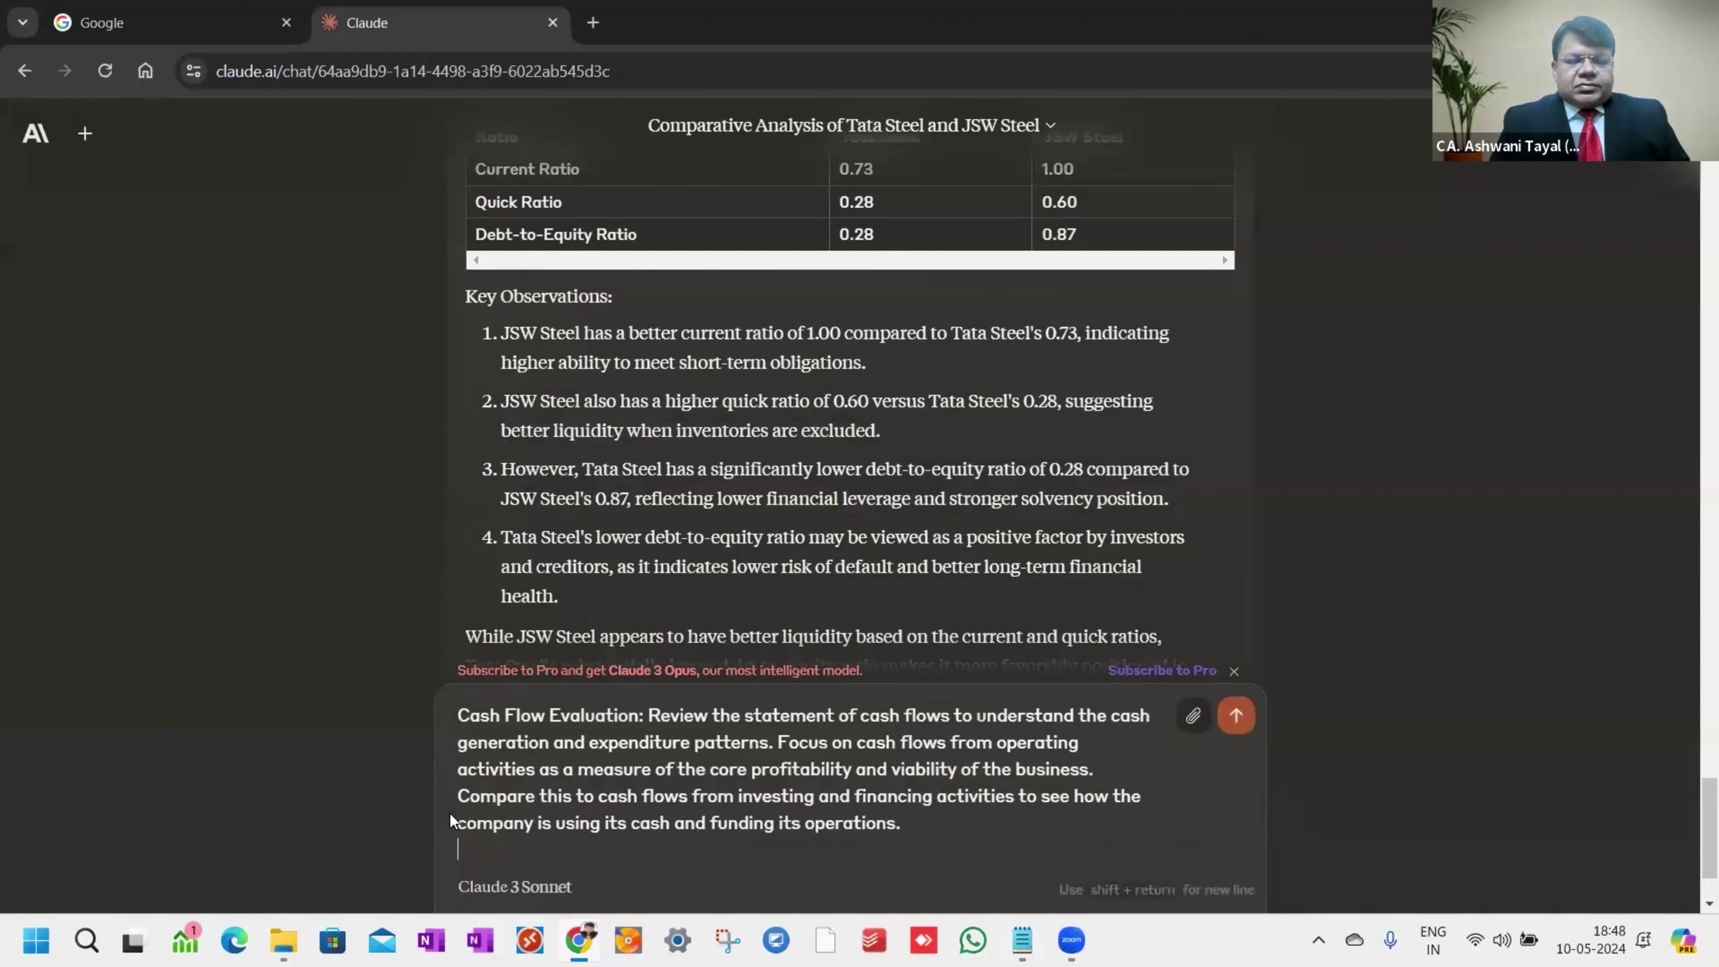
Send the Cash Flow Evaluation prompt for Claude's FY 2022-23 cash-flow comparison.
key(ctrl+v)
click(1232, 717)
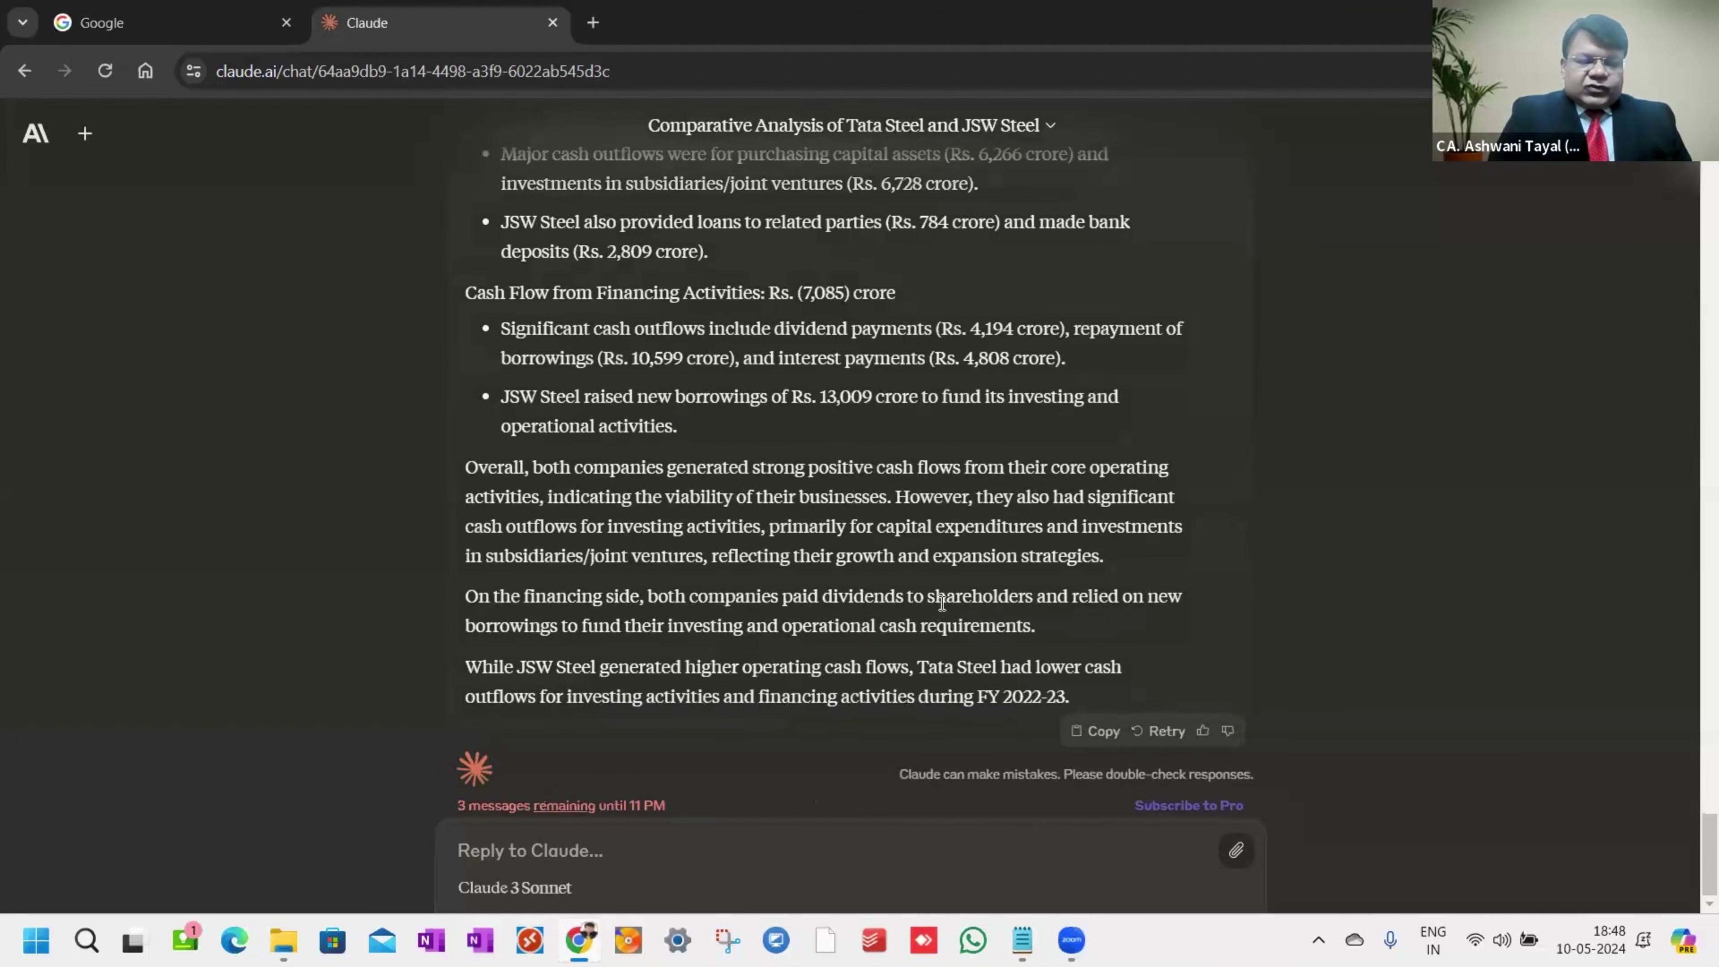
click(596, 842)
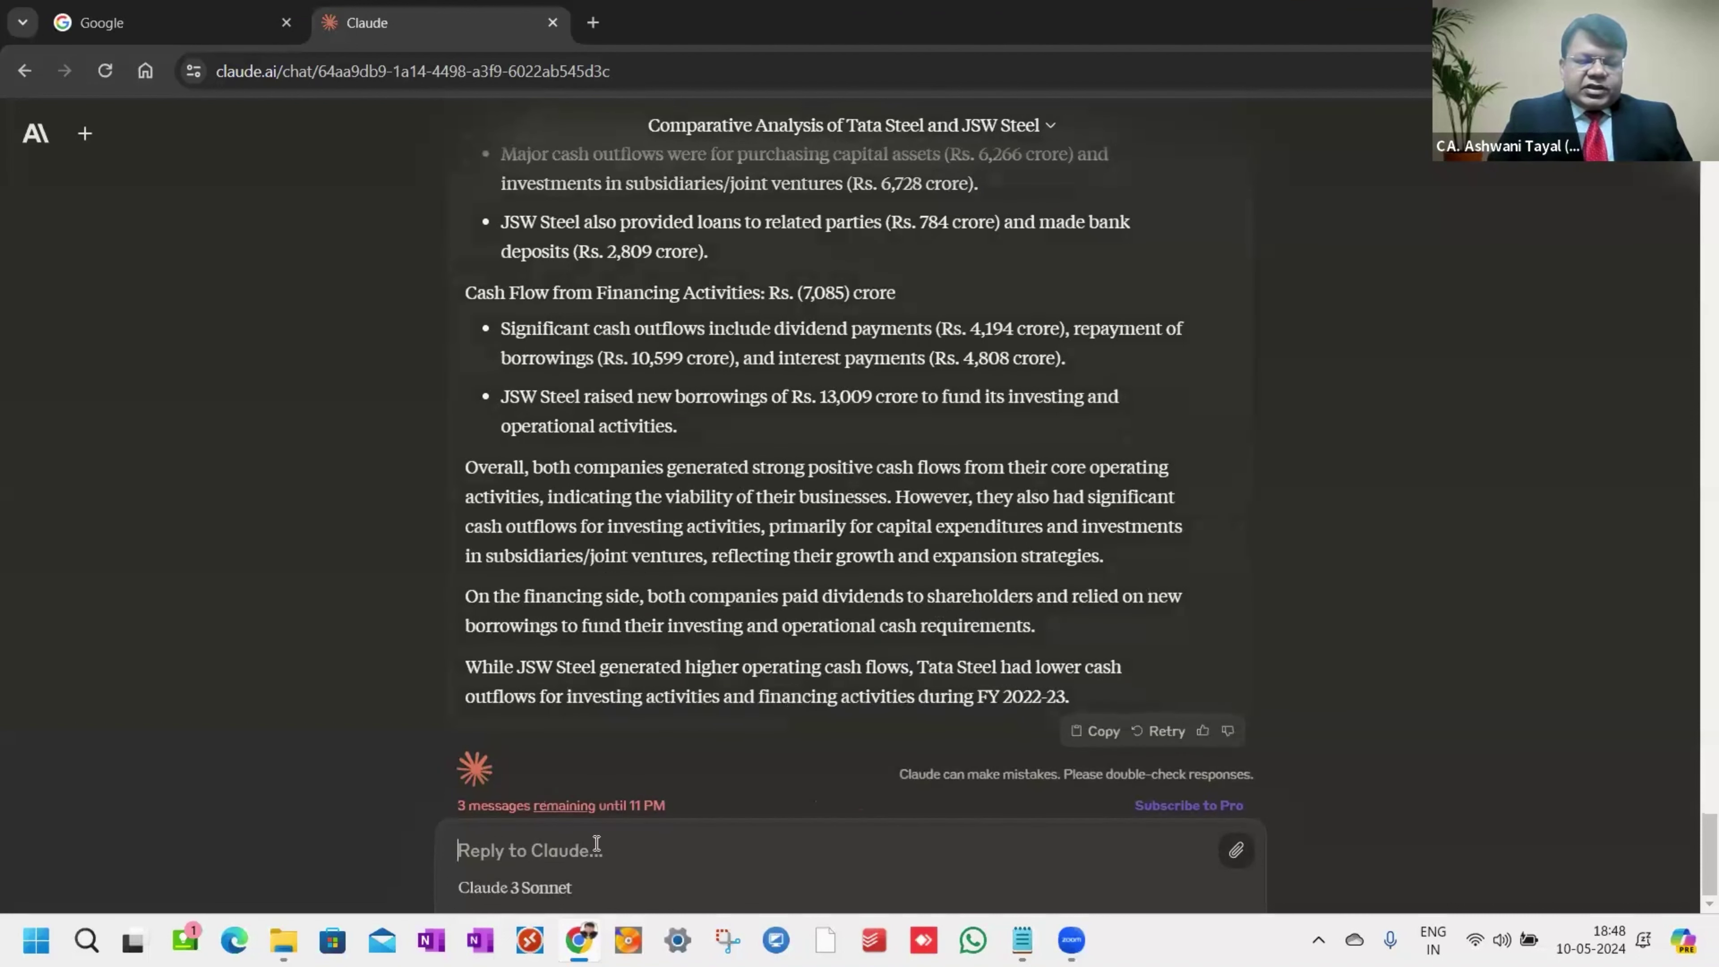
Get the cash-flow comparison tabulated, then select the Operational Efficiency Analysis paragraph in Notepad.
text(Tabulate)
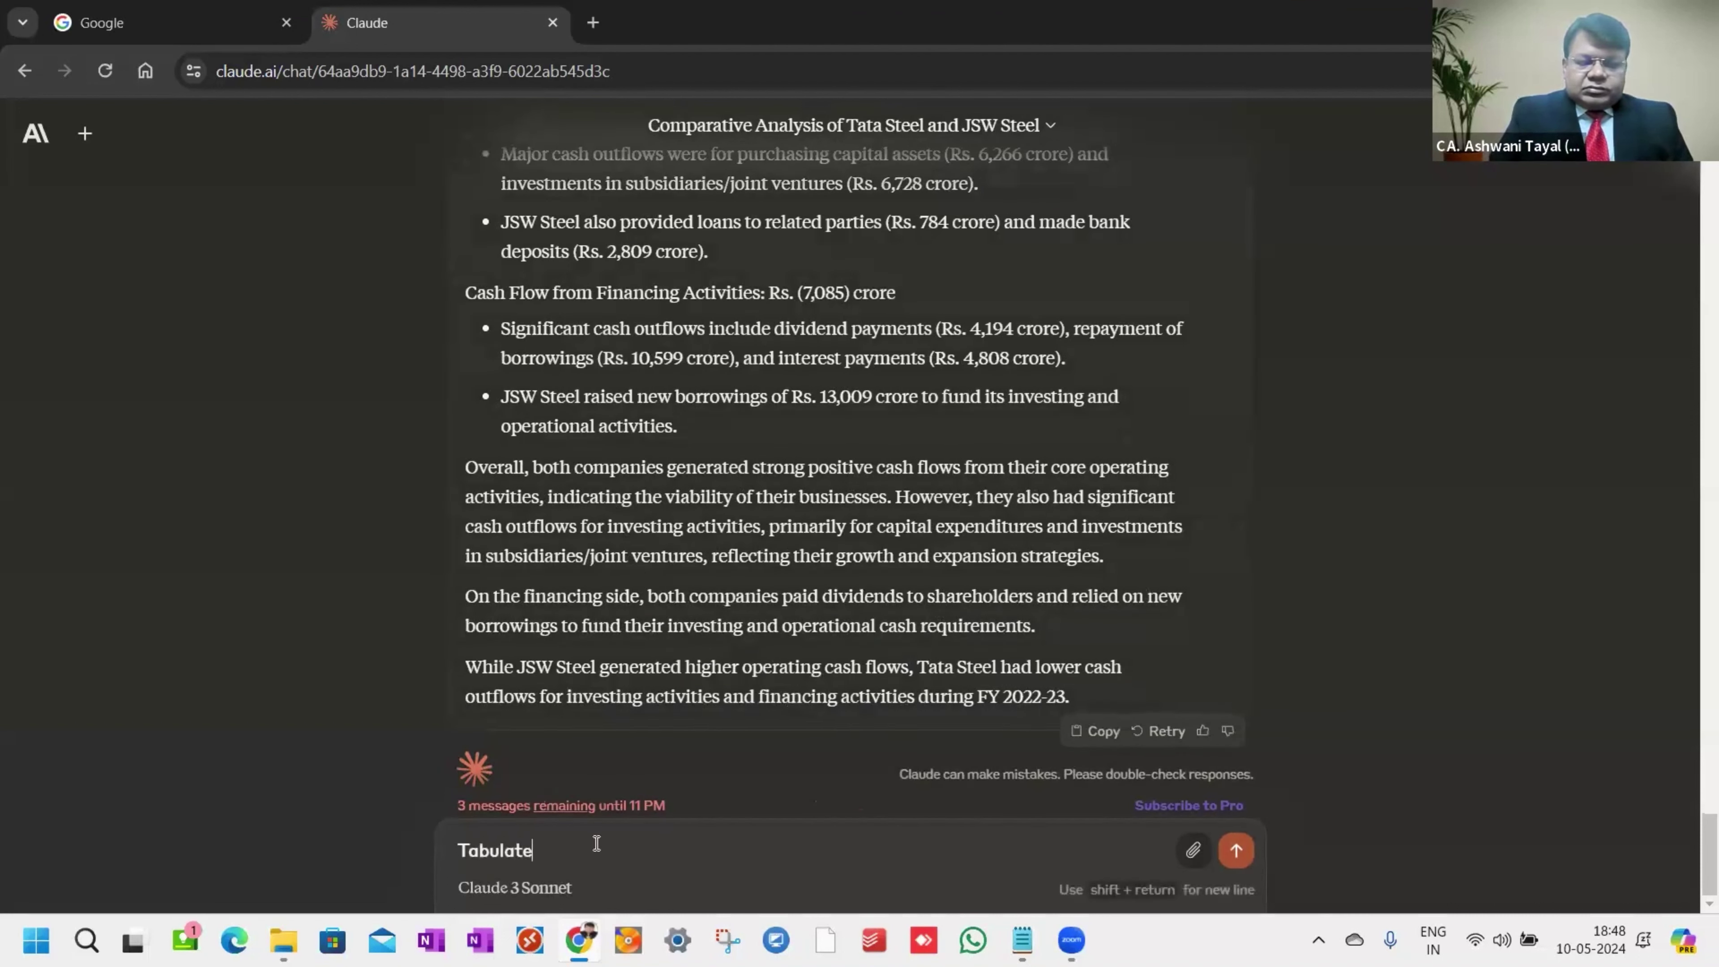
key(Return)
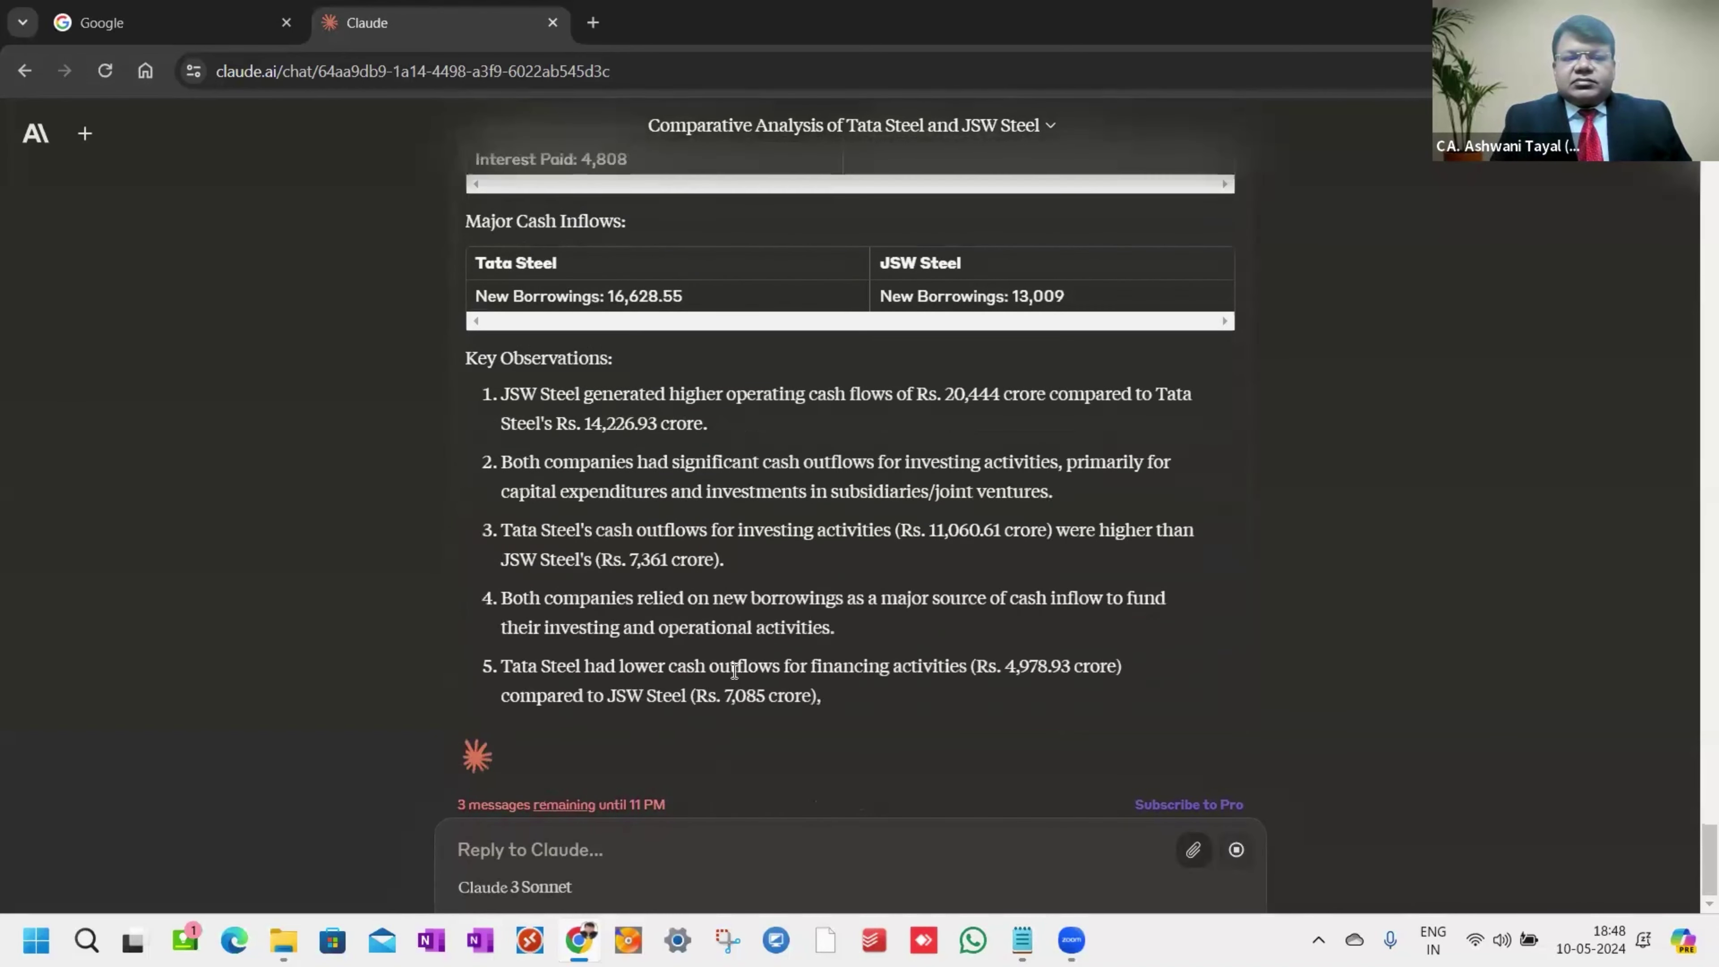
scroll(903, 475, up, 12)
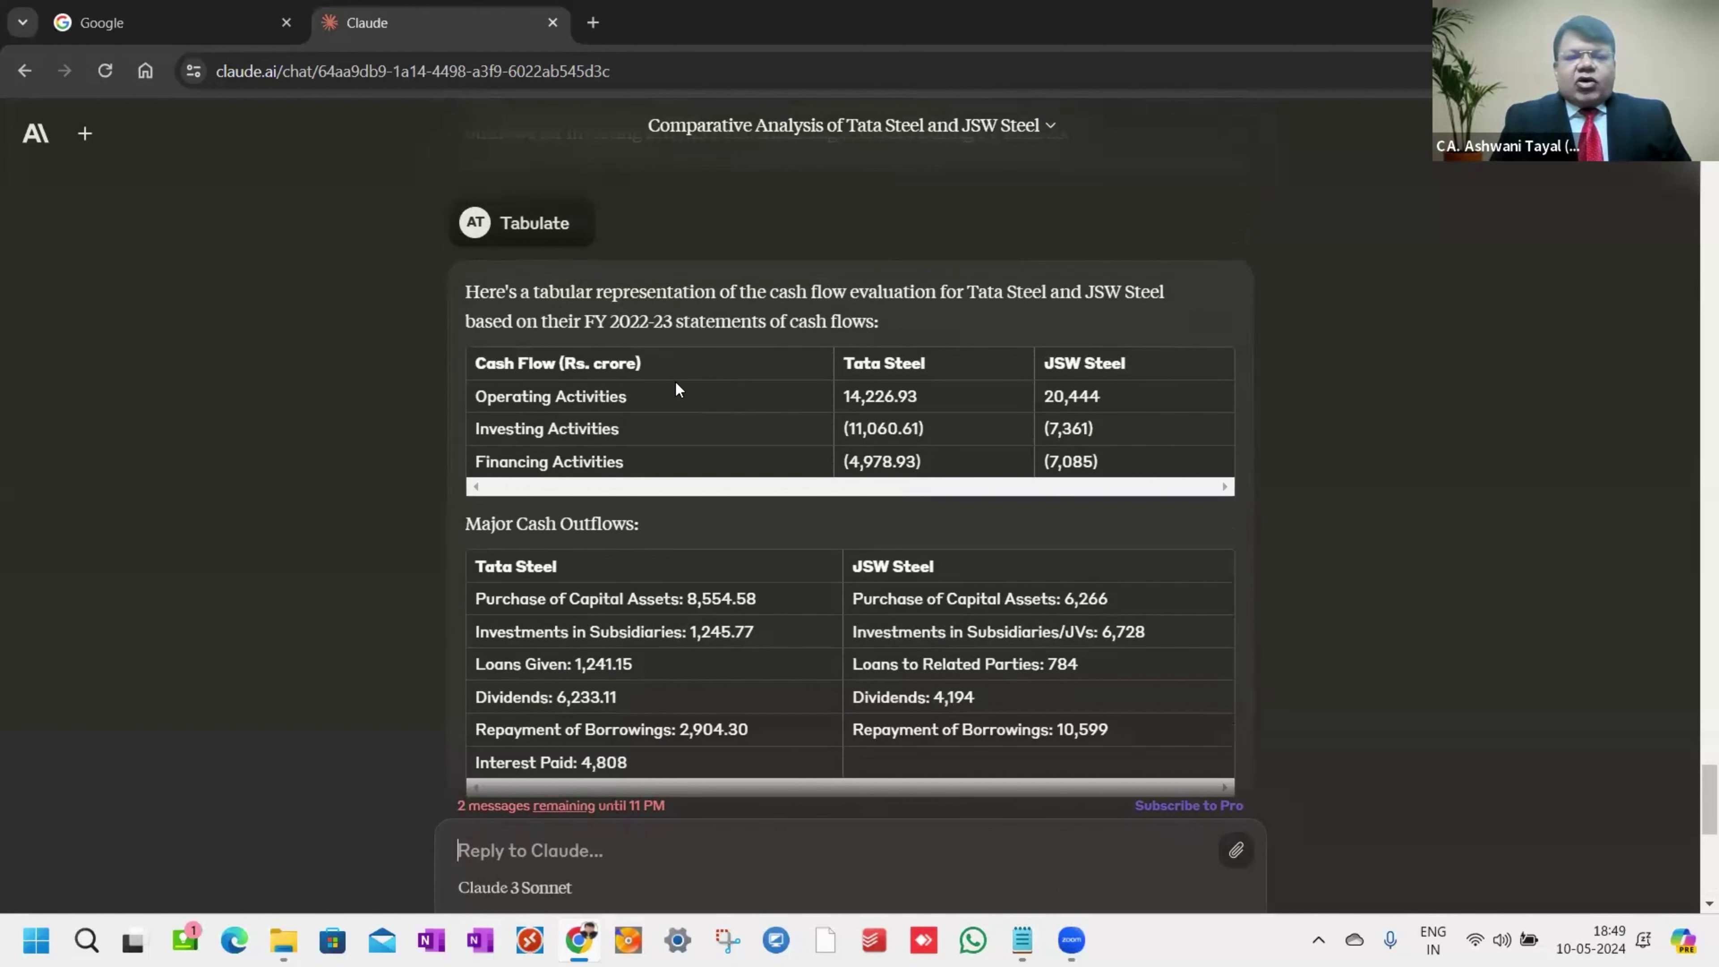
scroll(697, 462, down, 3)
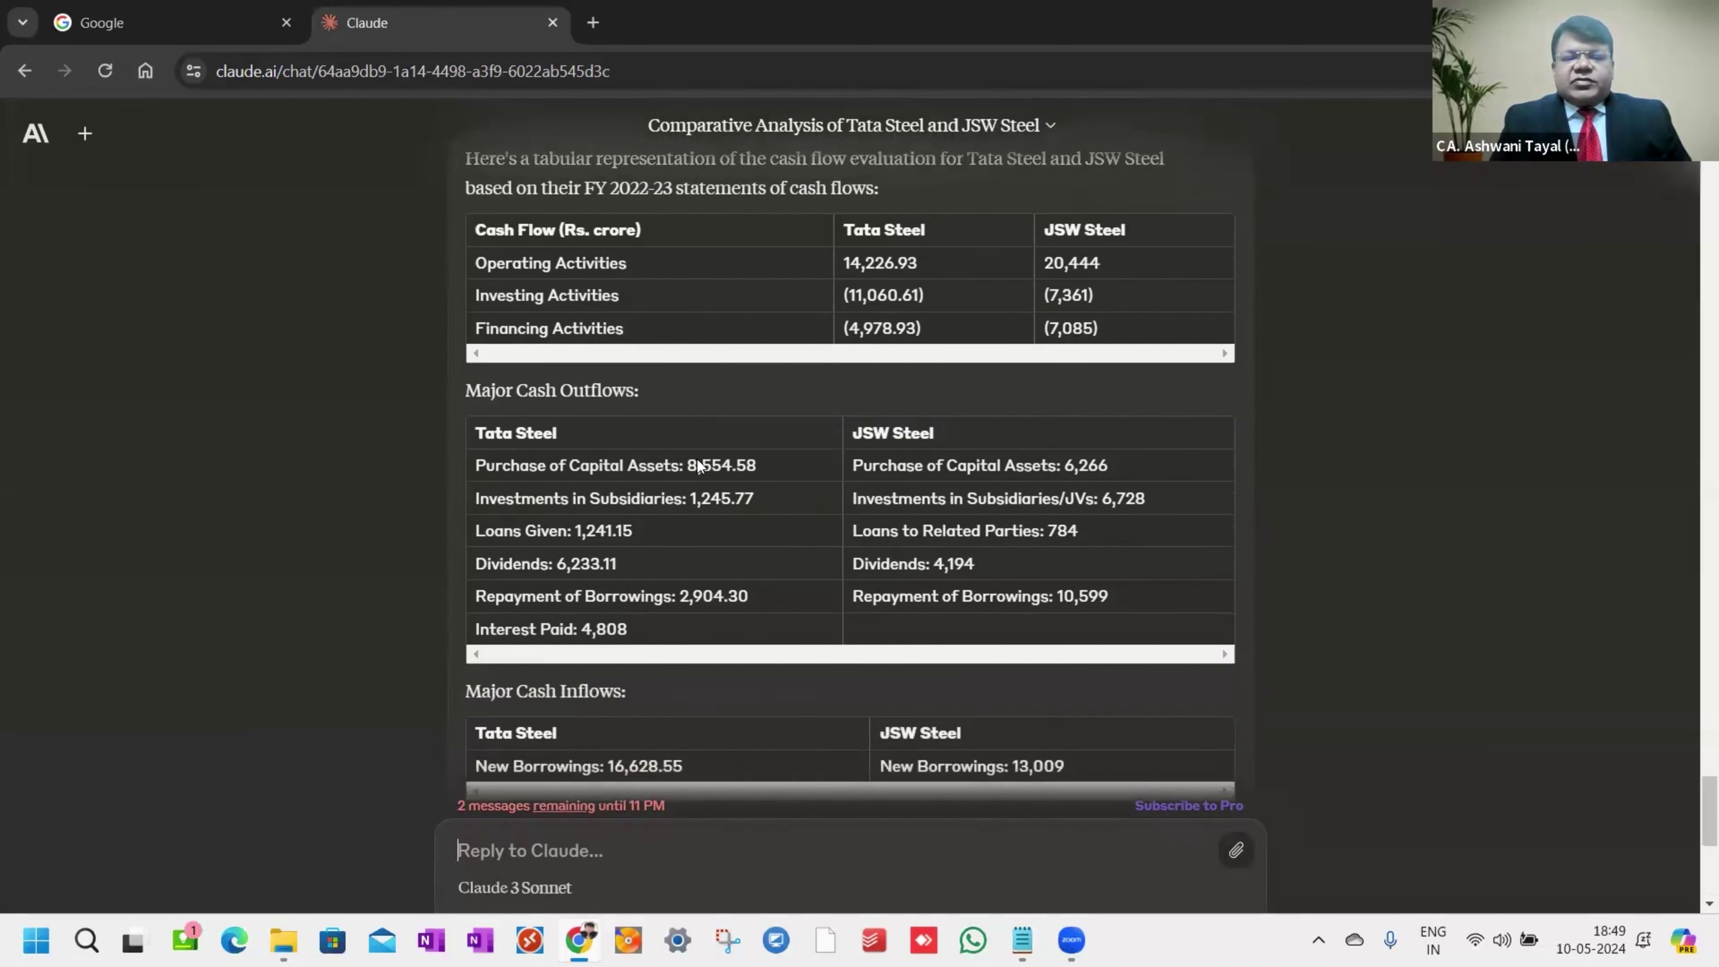
scroll(698, 465, down, 2)
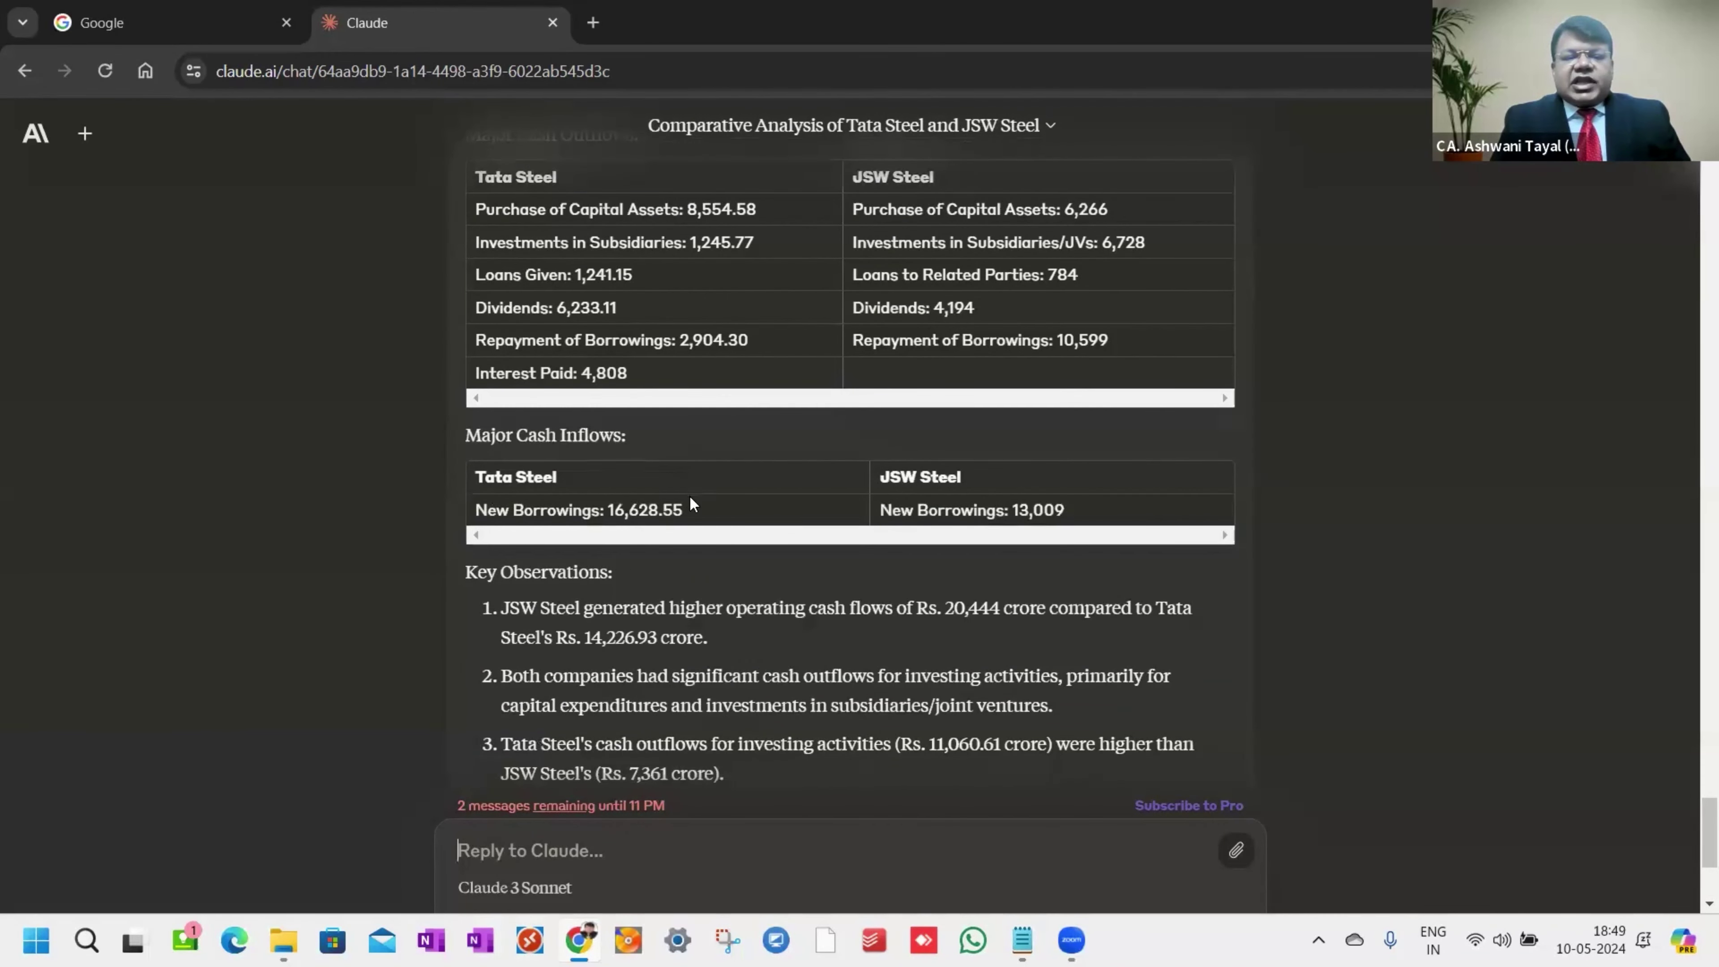
scroll(752, 552, down, 3)
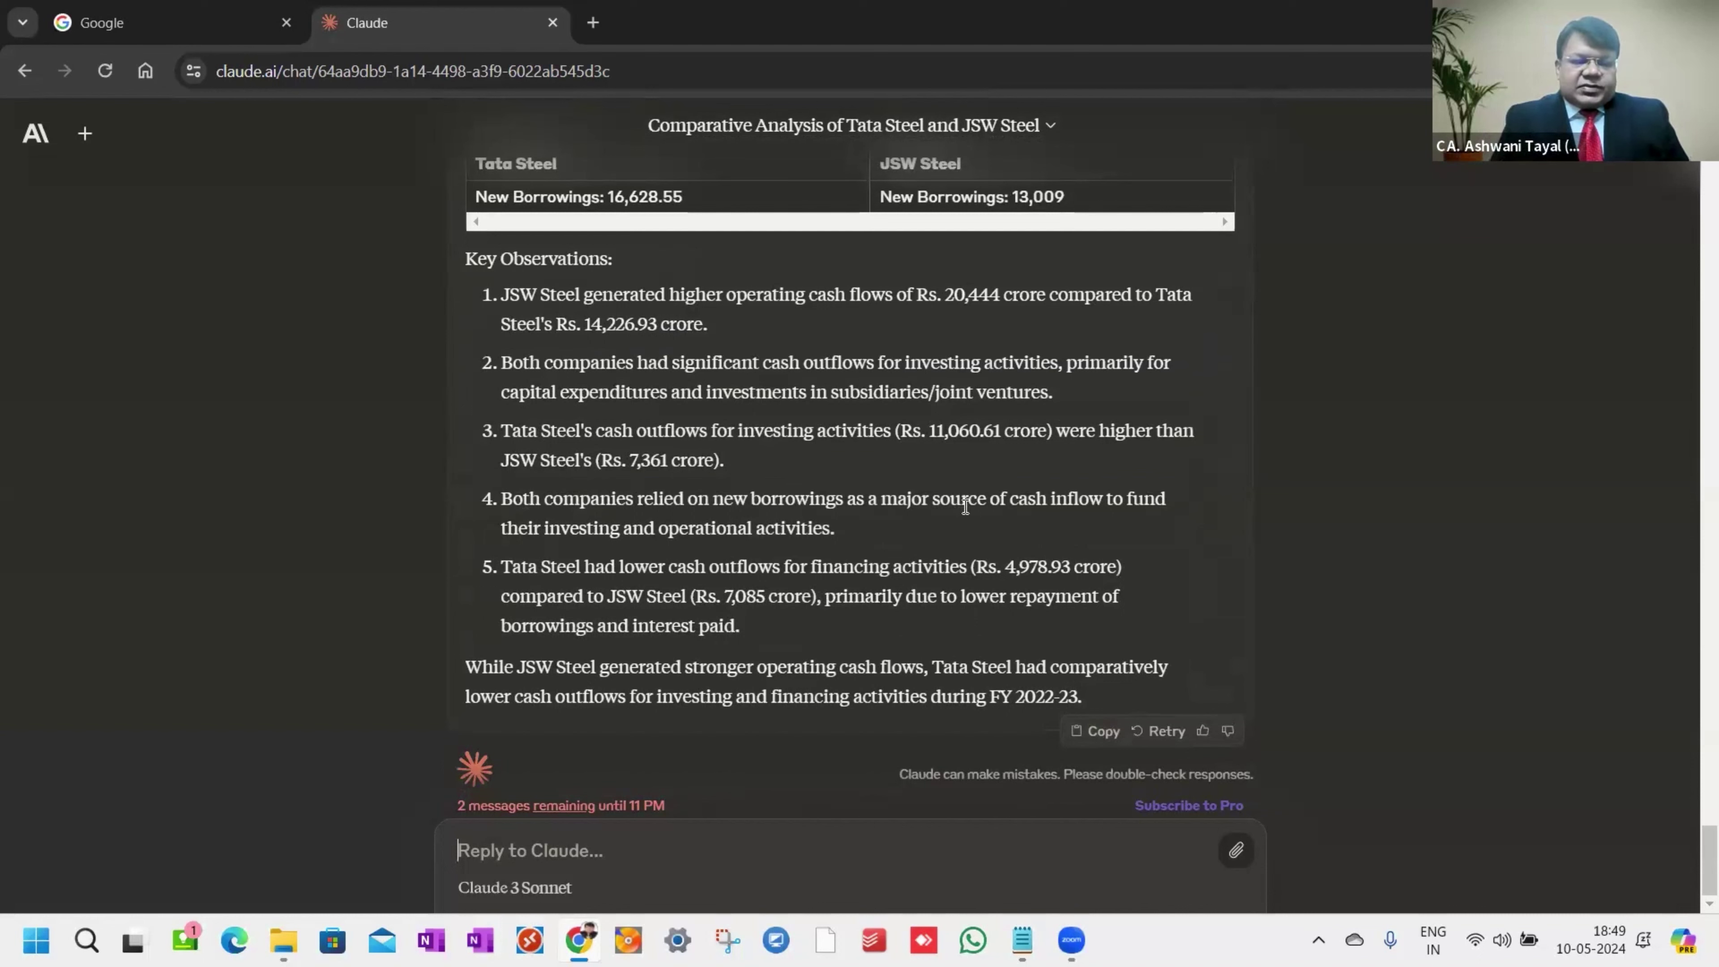
click(1022, 939)
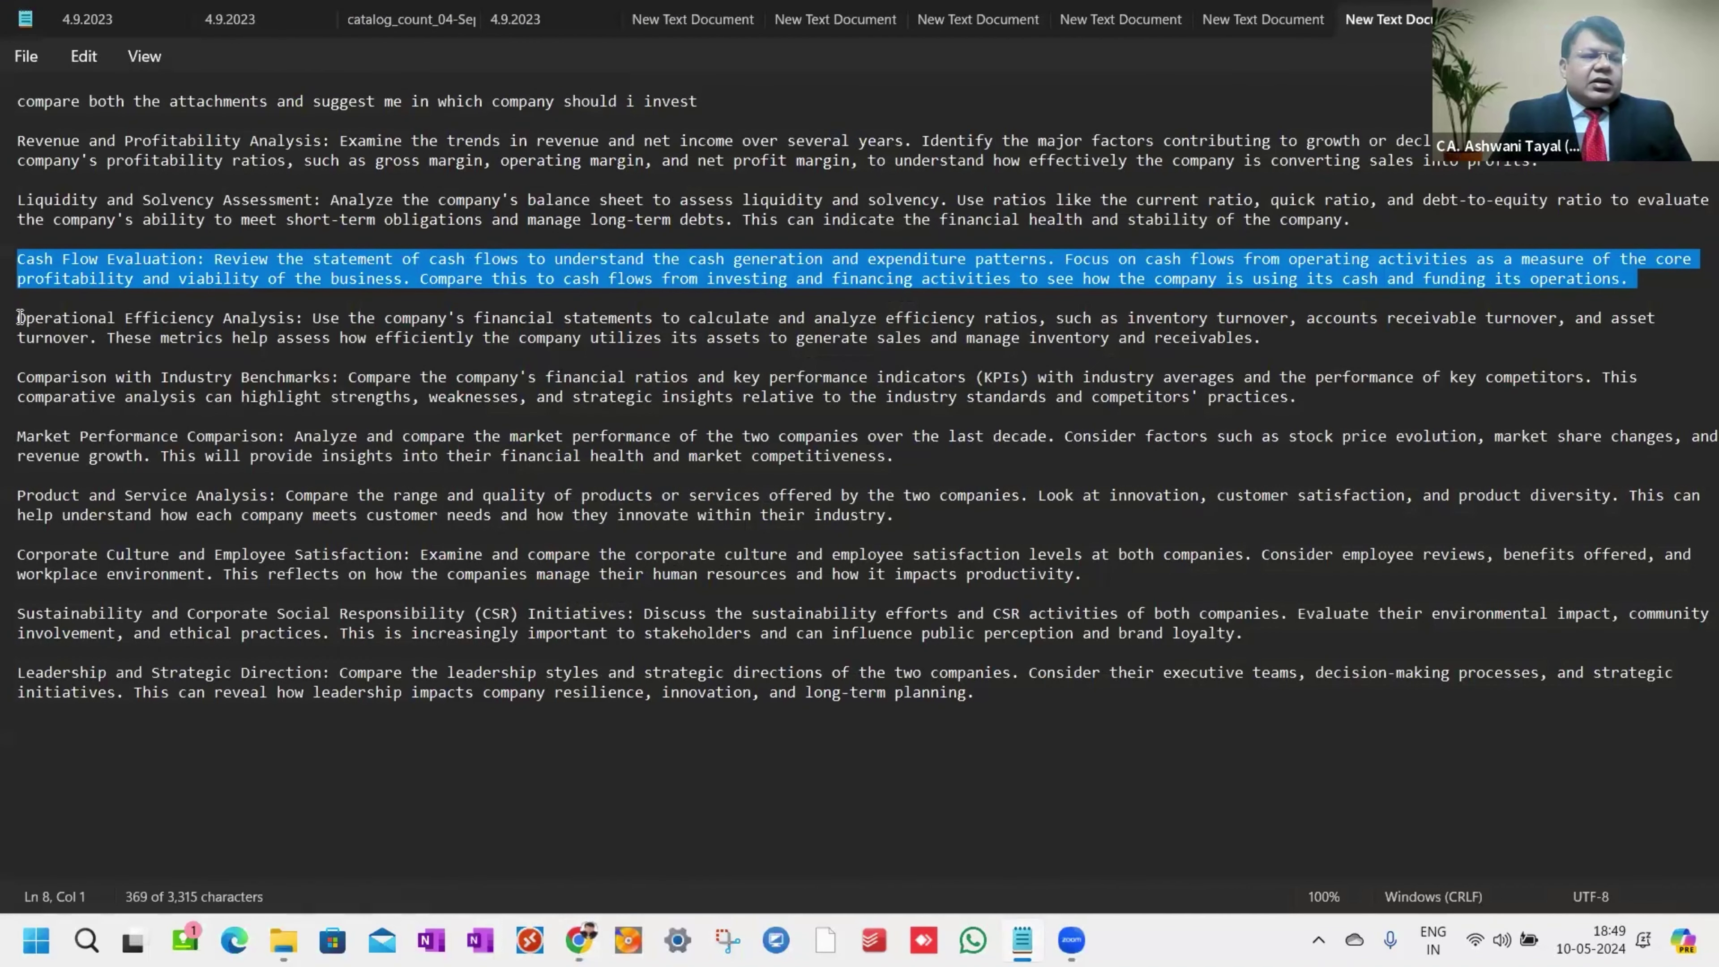
drag(19, 318, 1263, 336)
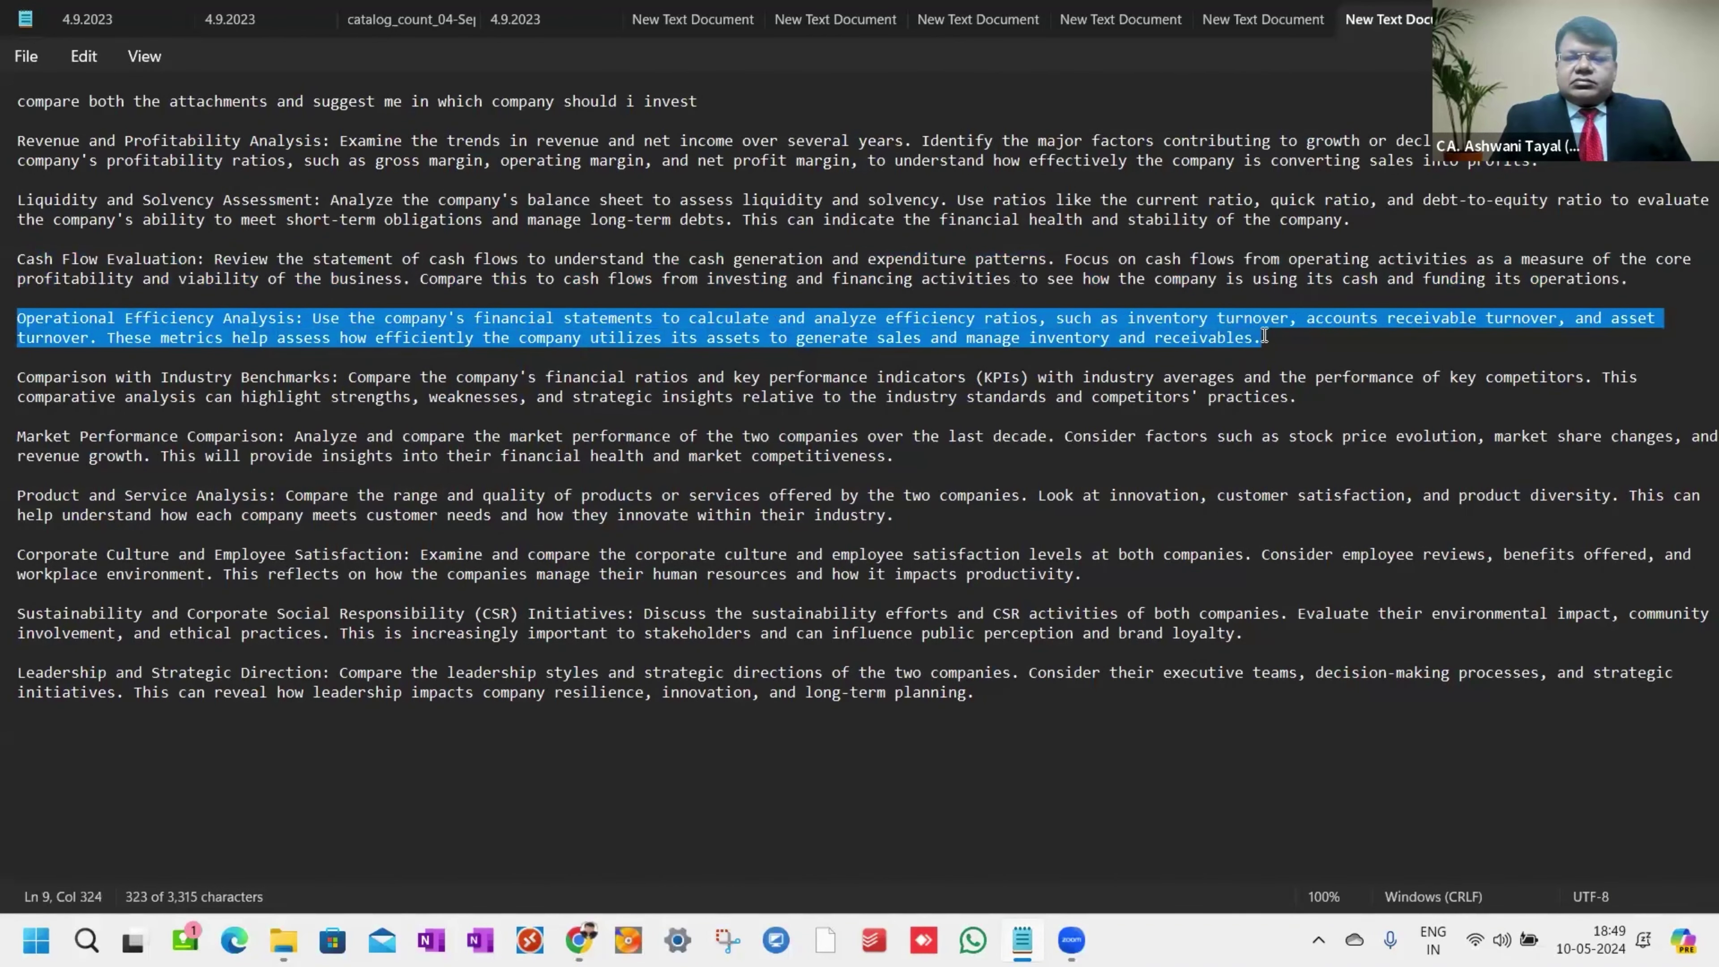
Paste the copied Operational Efficiency Analysis paragraph into the Claude chat and send it.
key(ctrl+c)
key(alt+Tab)
click(672, 878)
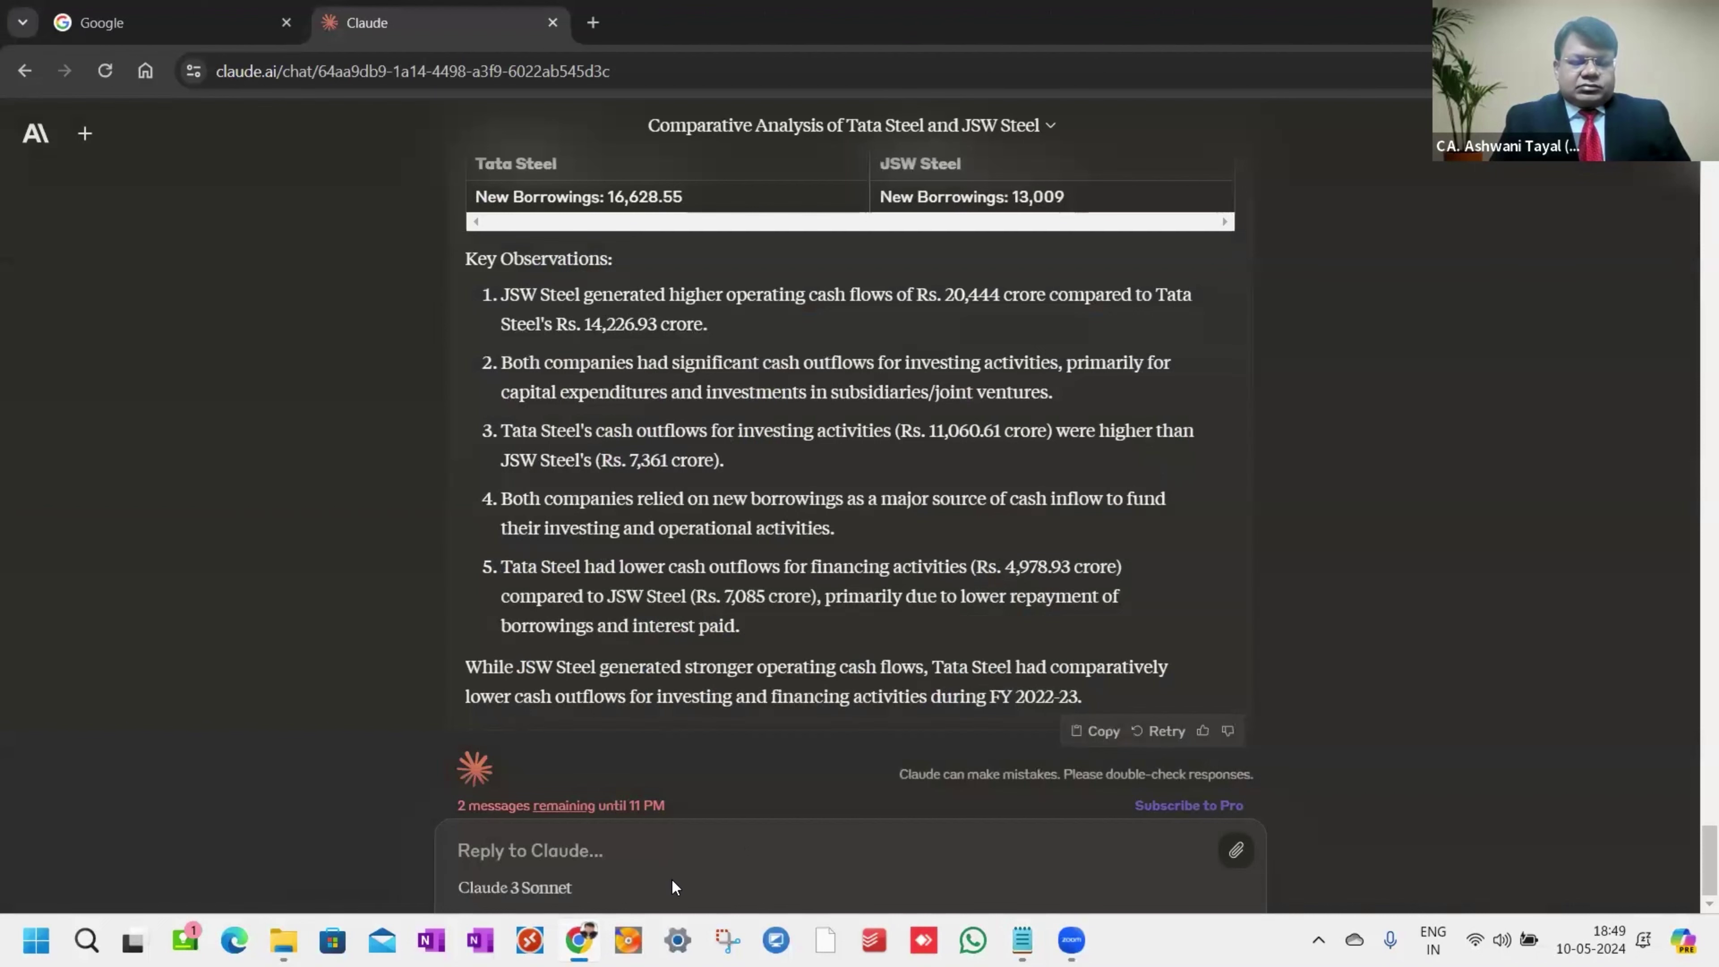
key(ctrl+v)
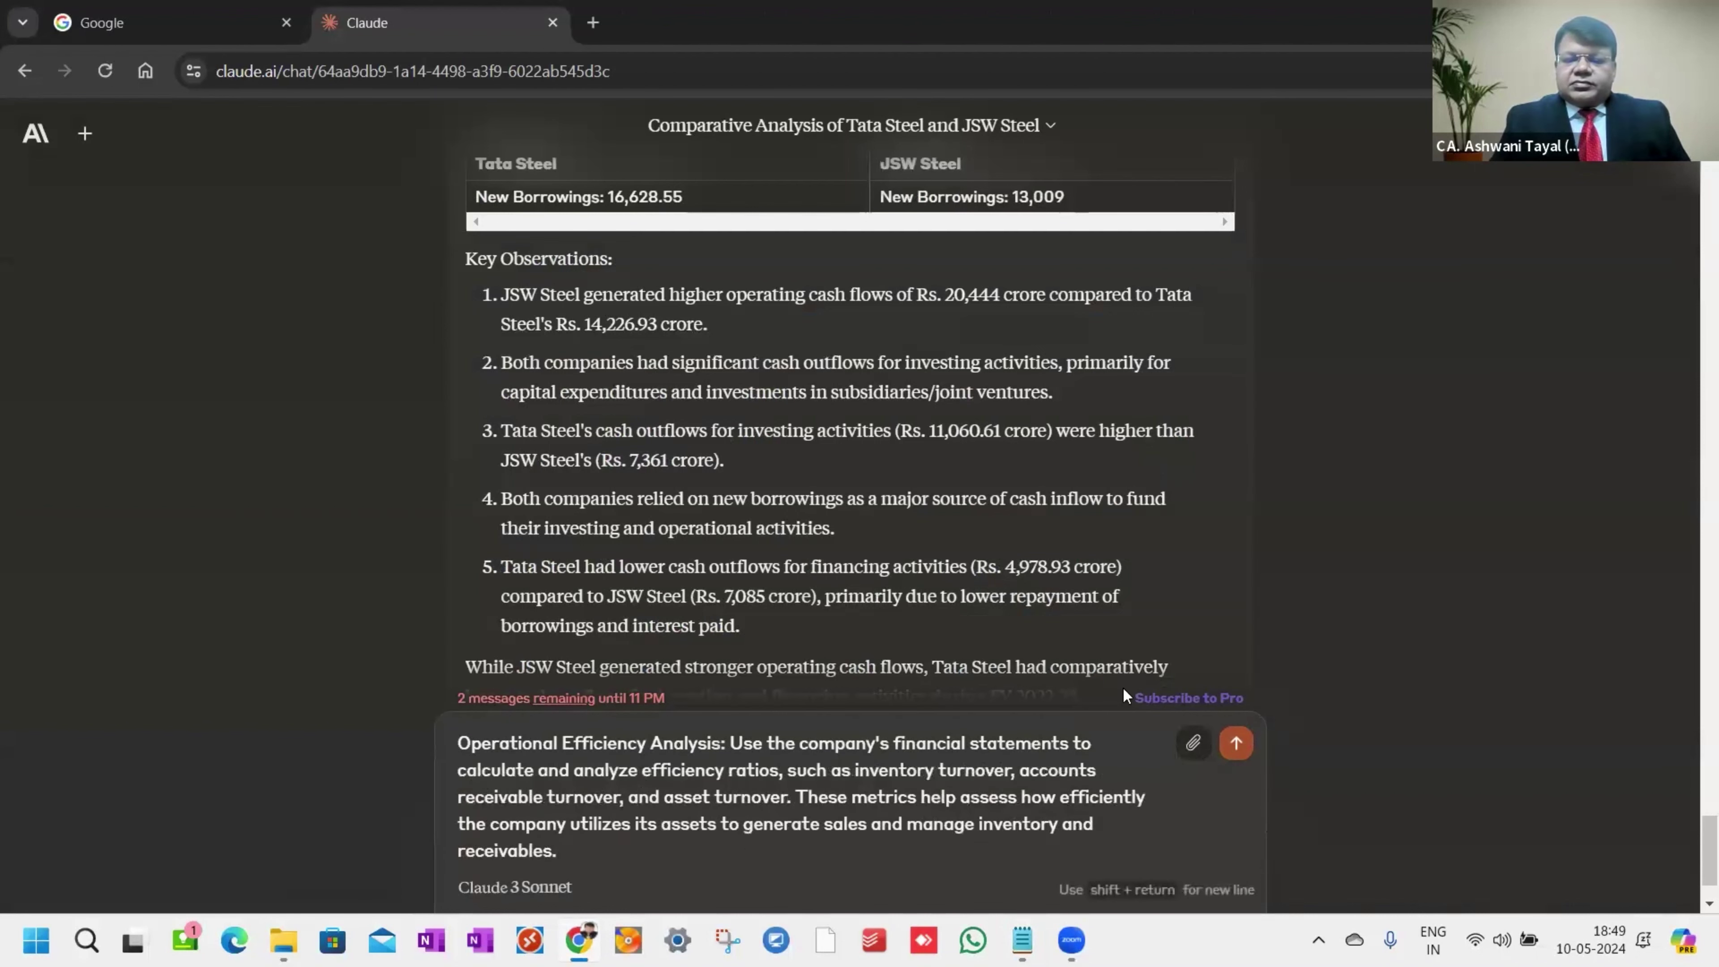
click(1236, 742)
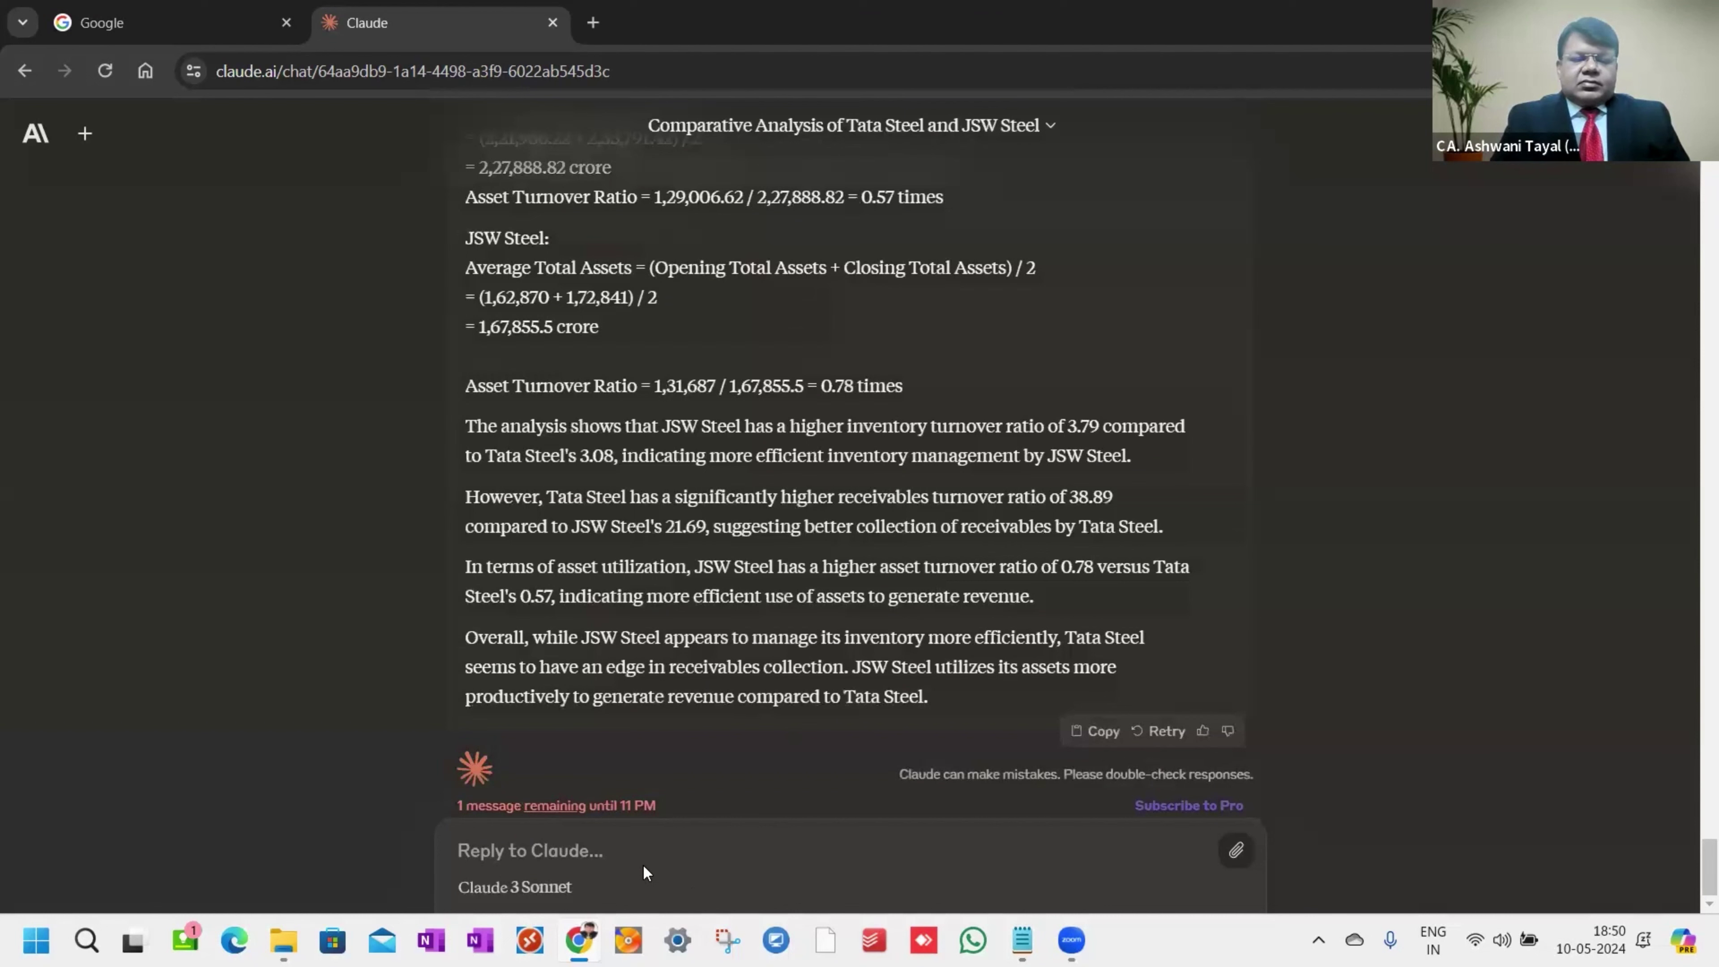
Reply 'Tabulate' and review the resulting inventory, receivables and asset turnover table with observations.
click(633, 852)
text(Tabulate)
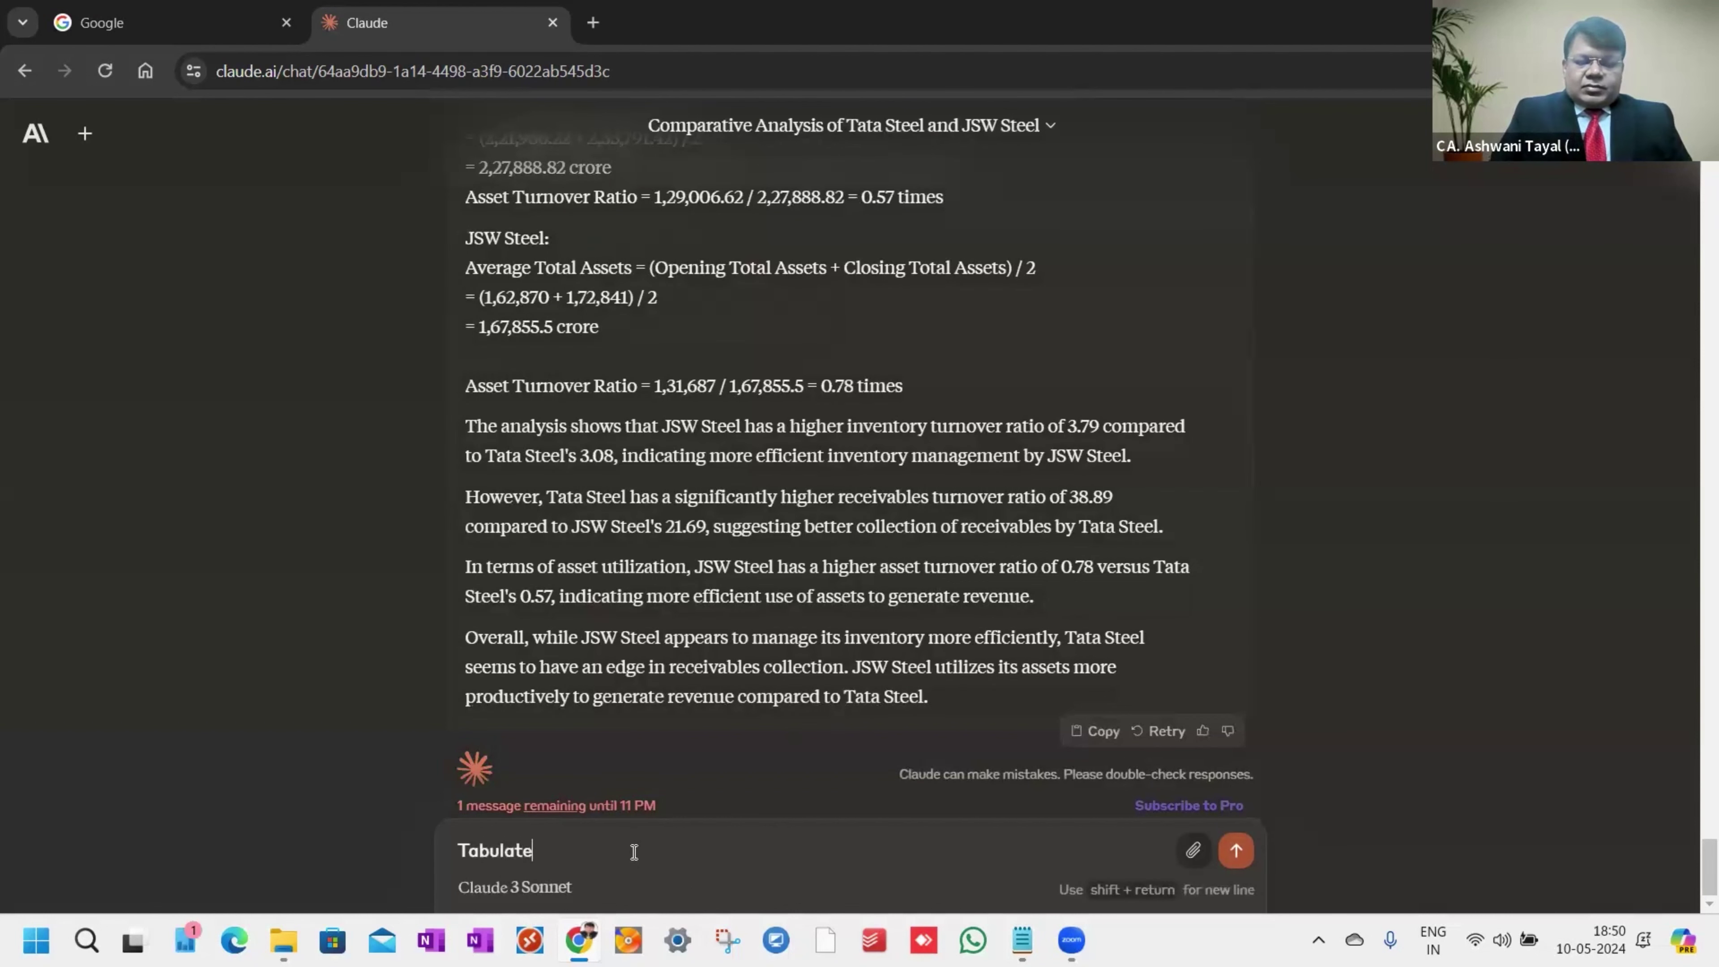
key(Return)
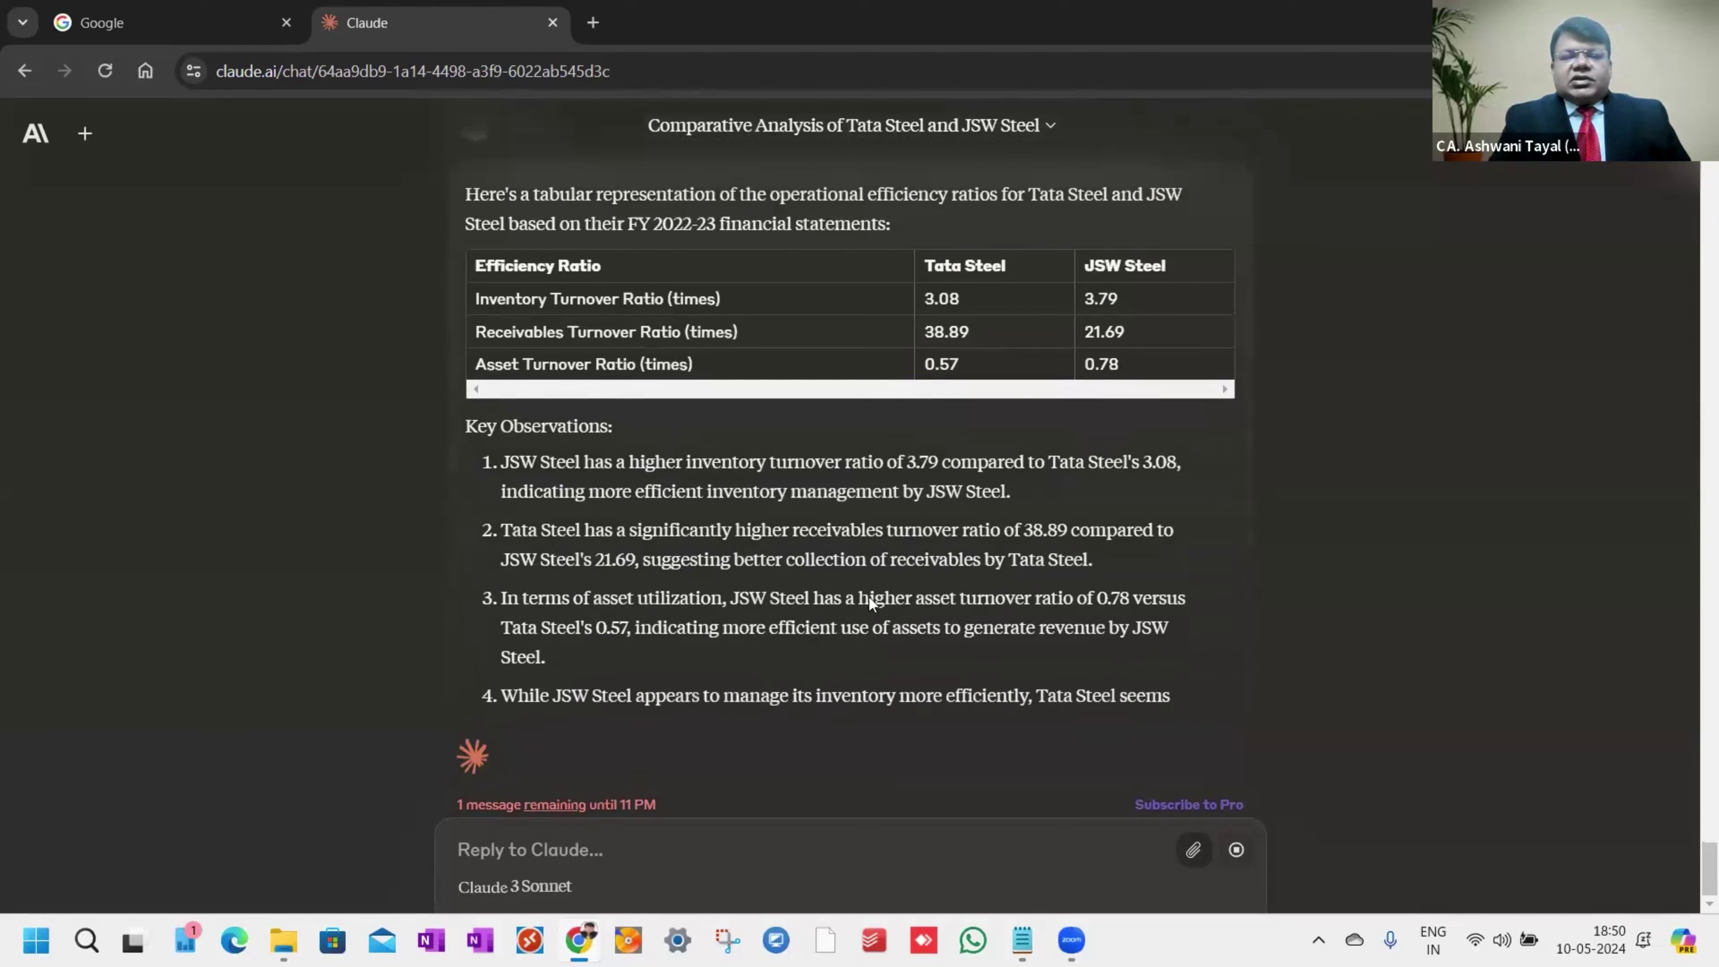
scroll(870, 594, up, 1)
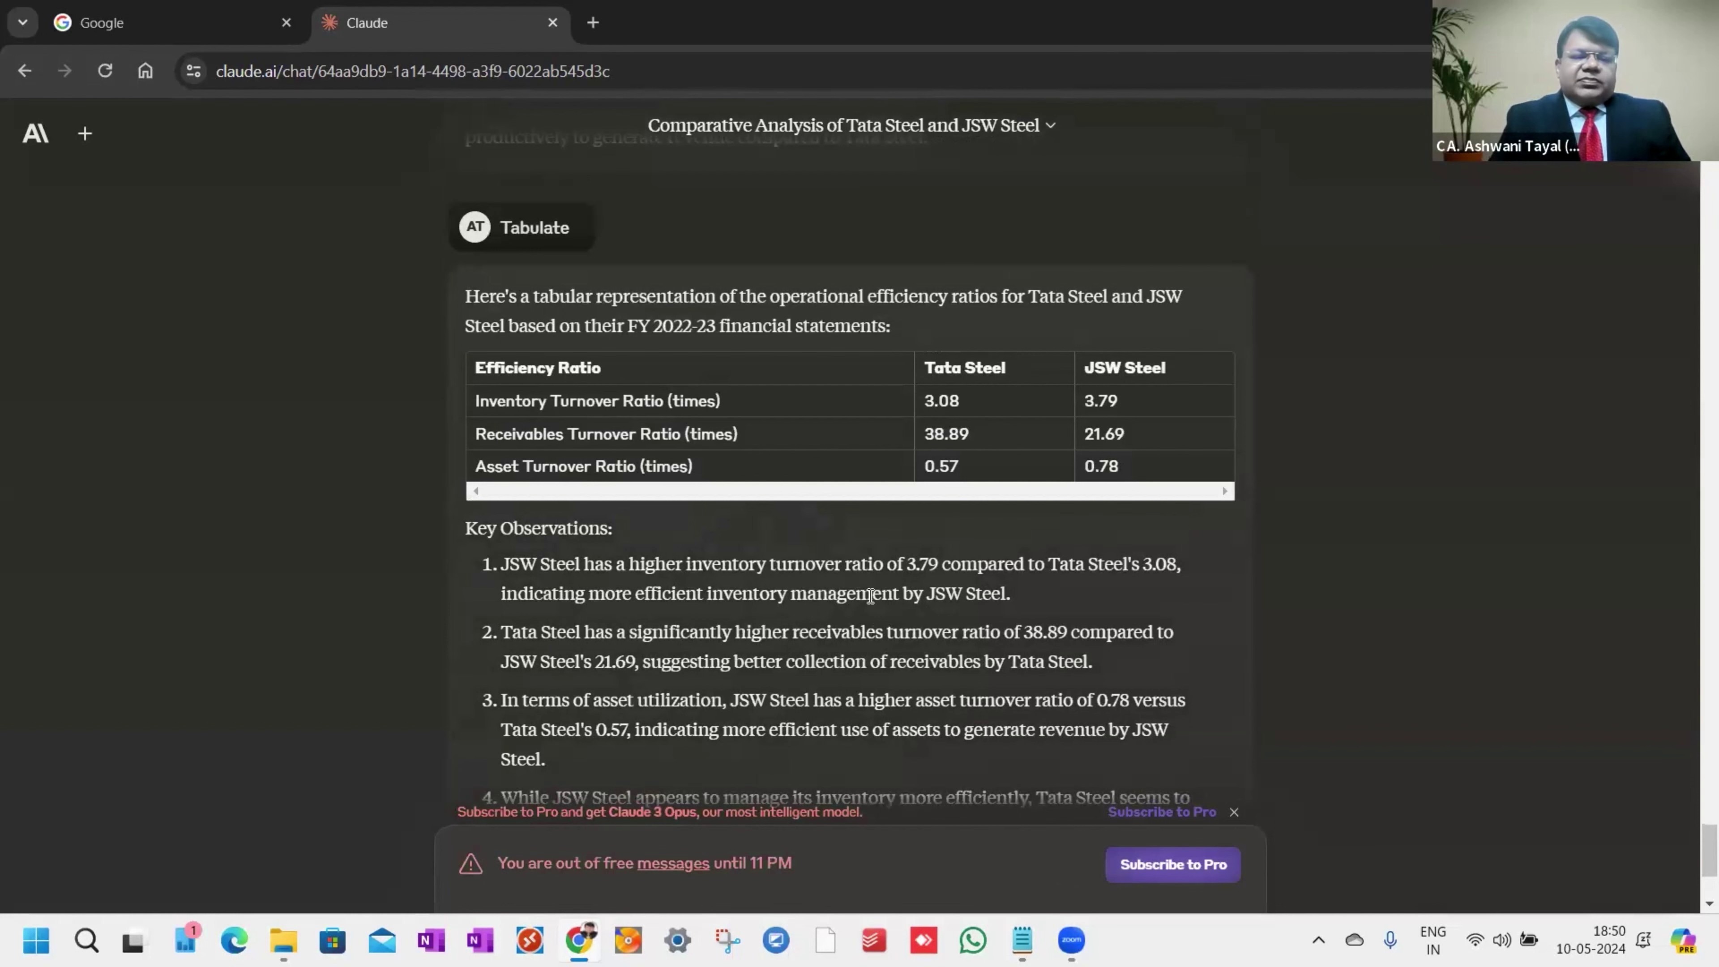
scroll(870, 594, down, 1)
scroll(871, 595, down, 1)
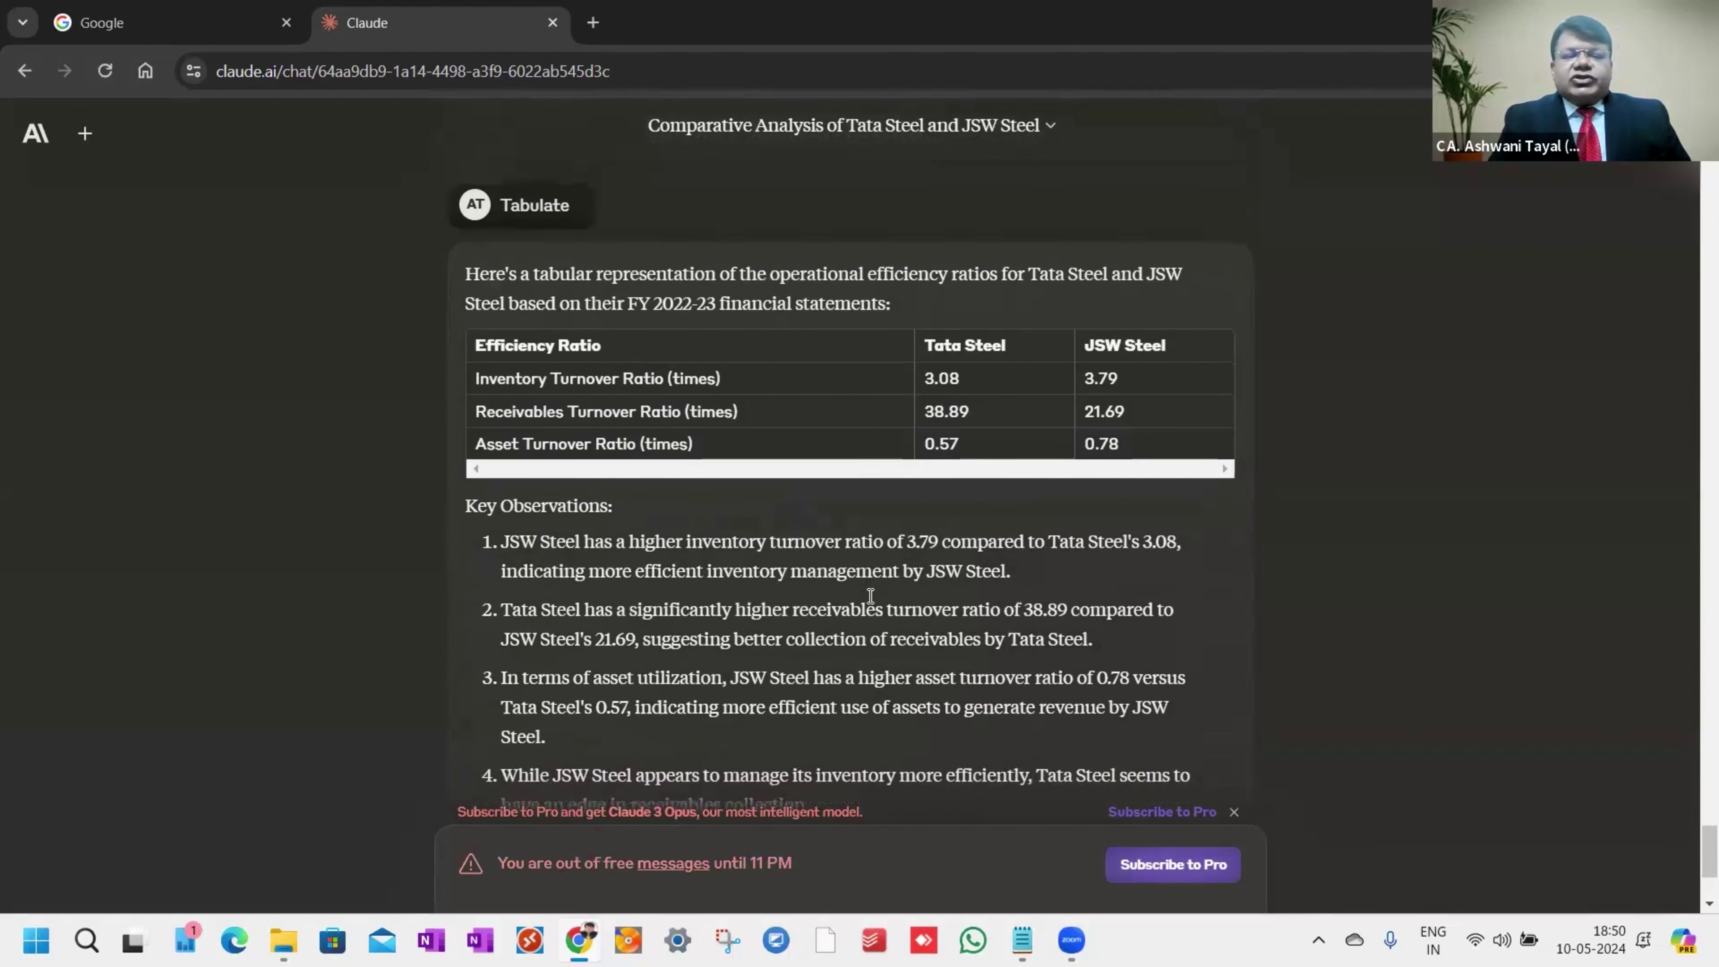
scroll(870, 595, down, 2)
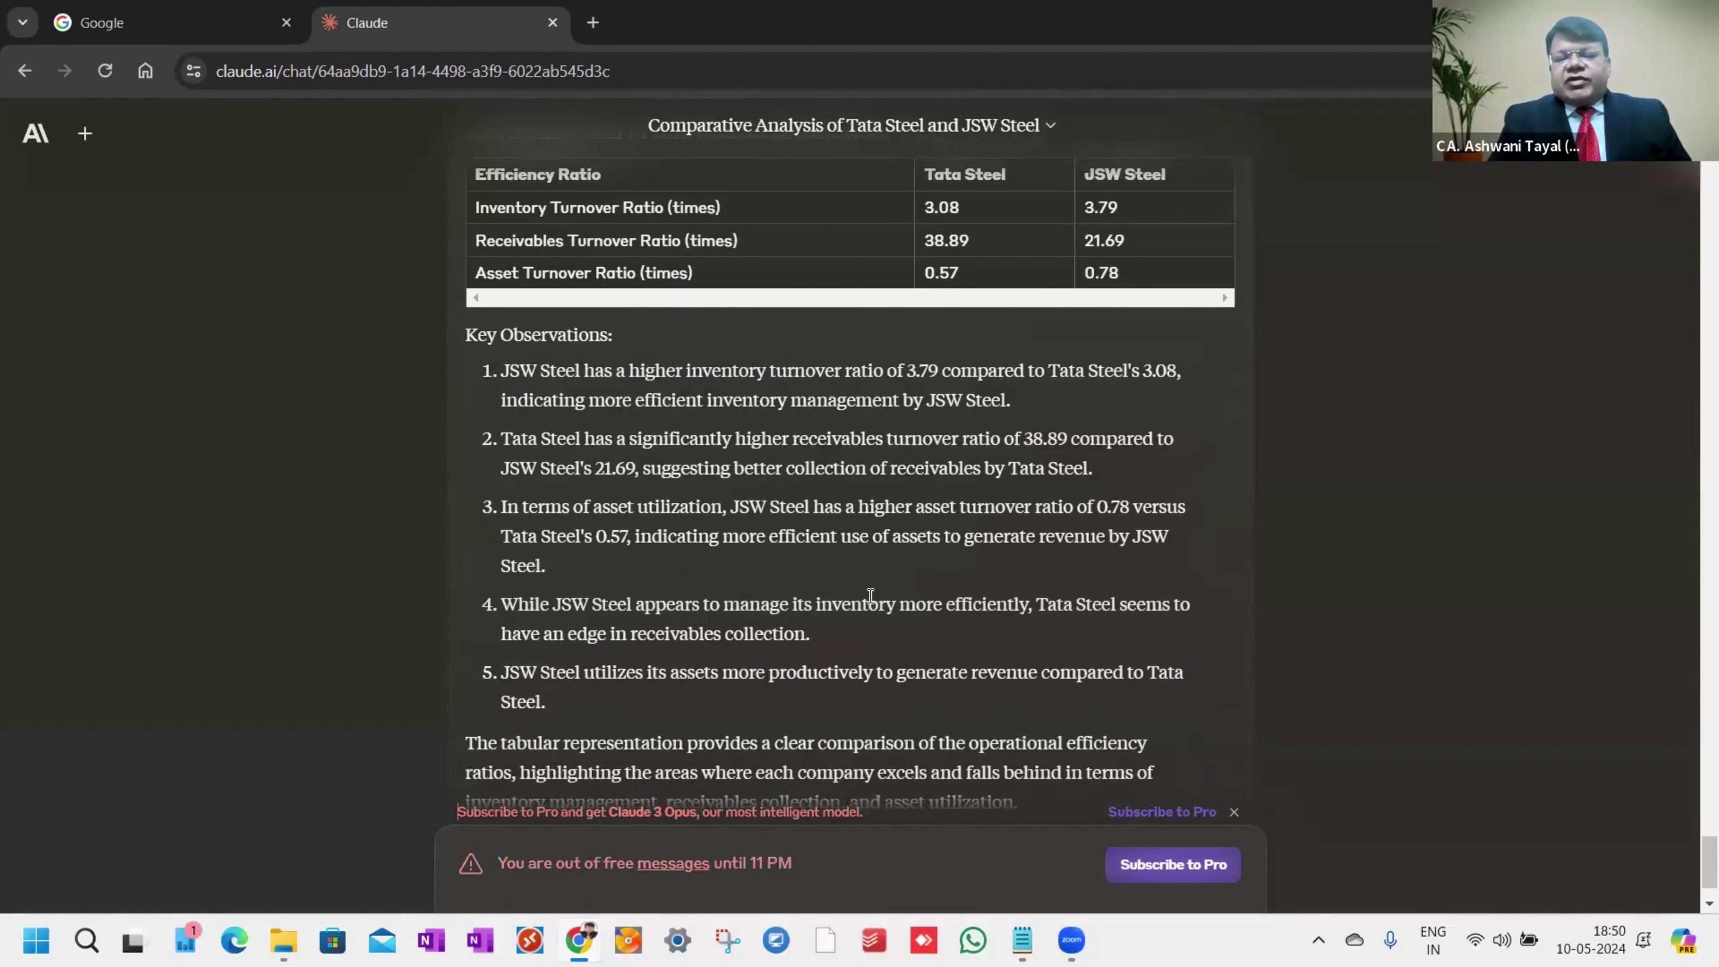
scroll(871, 595, down, 1)
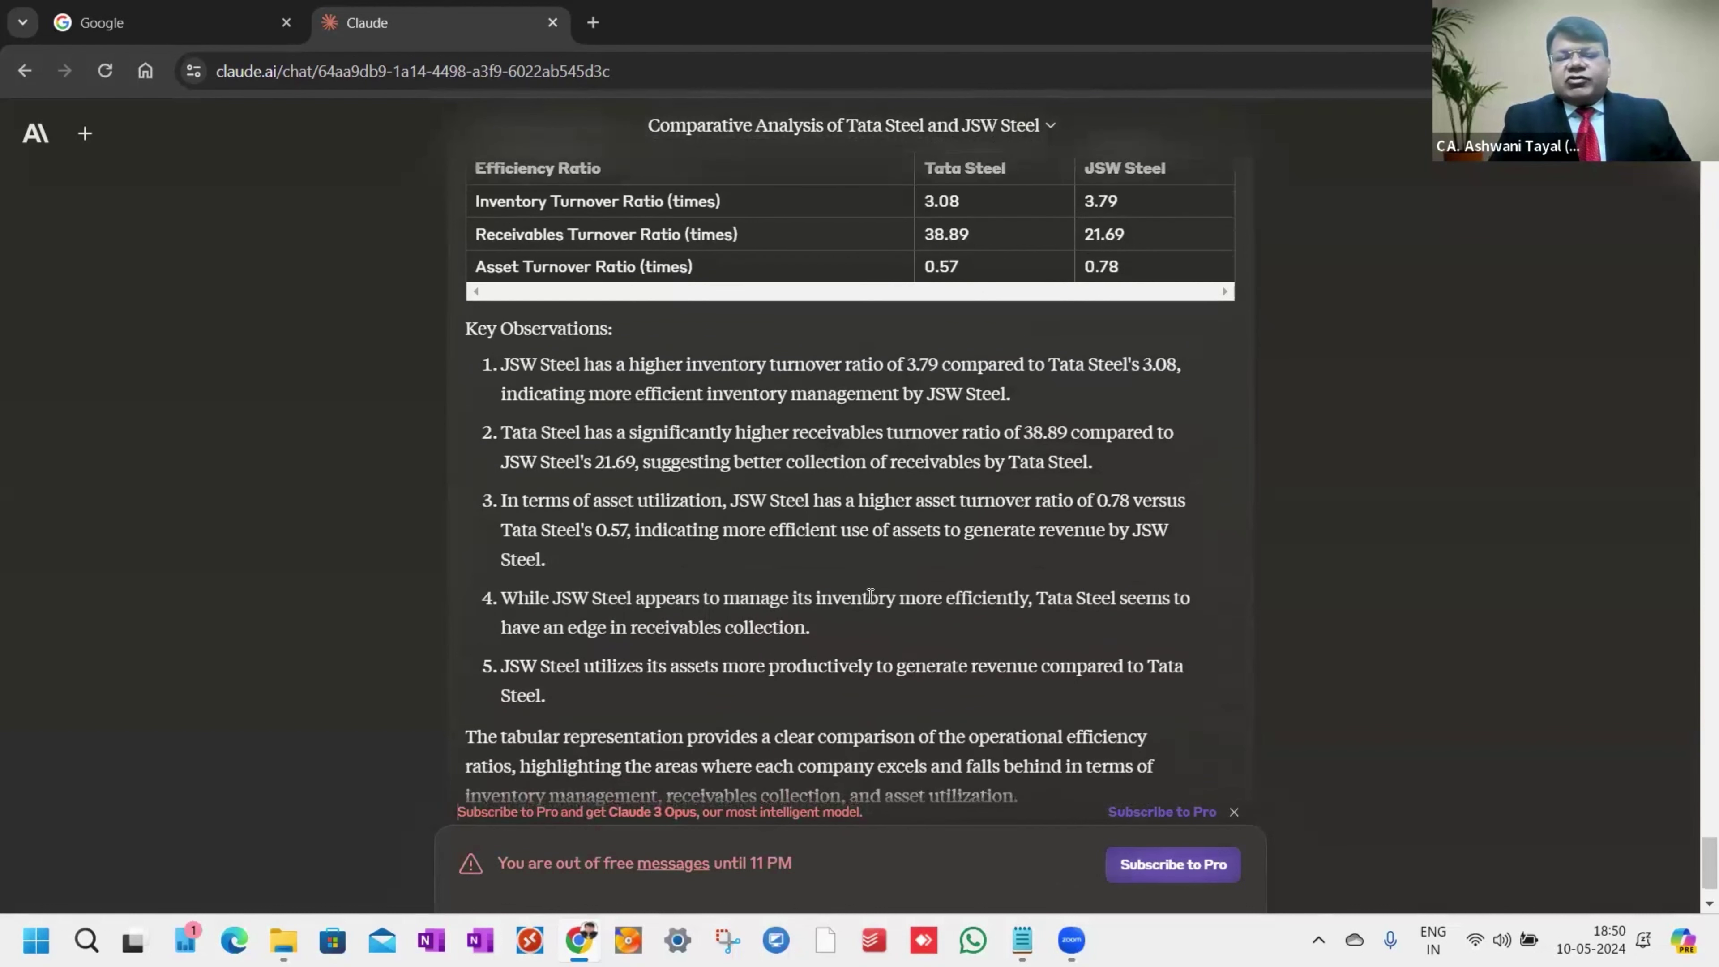
scroll(870, 595, down, 1)
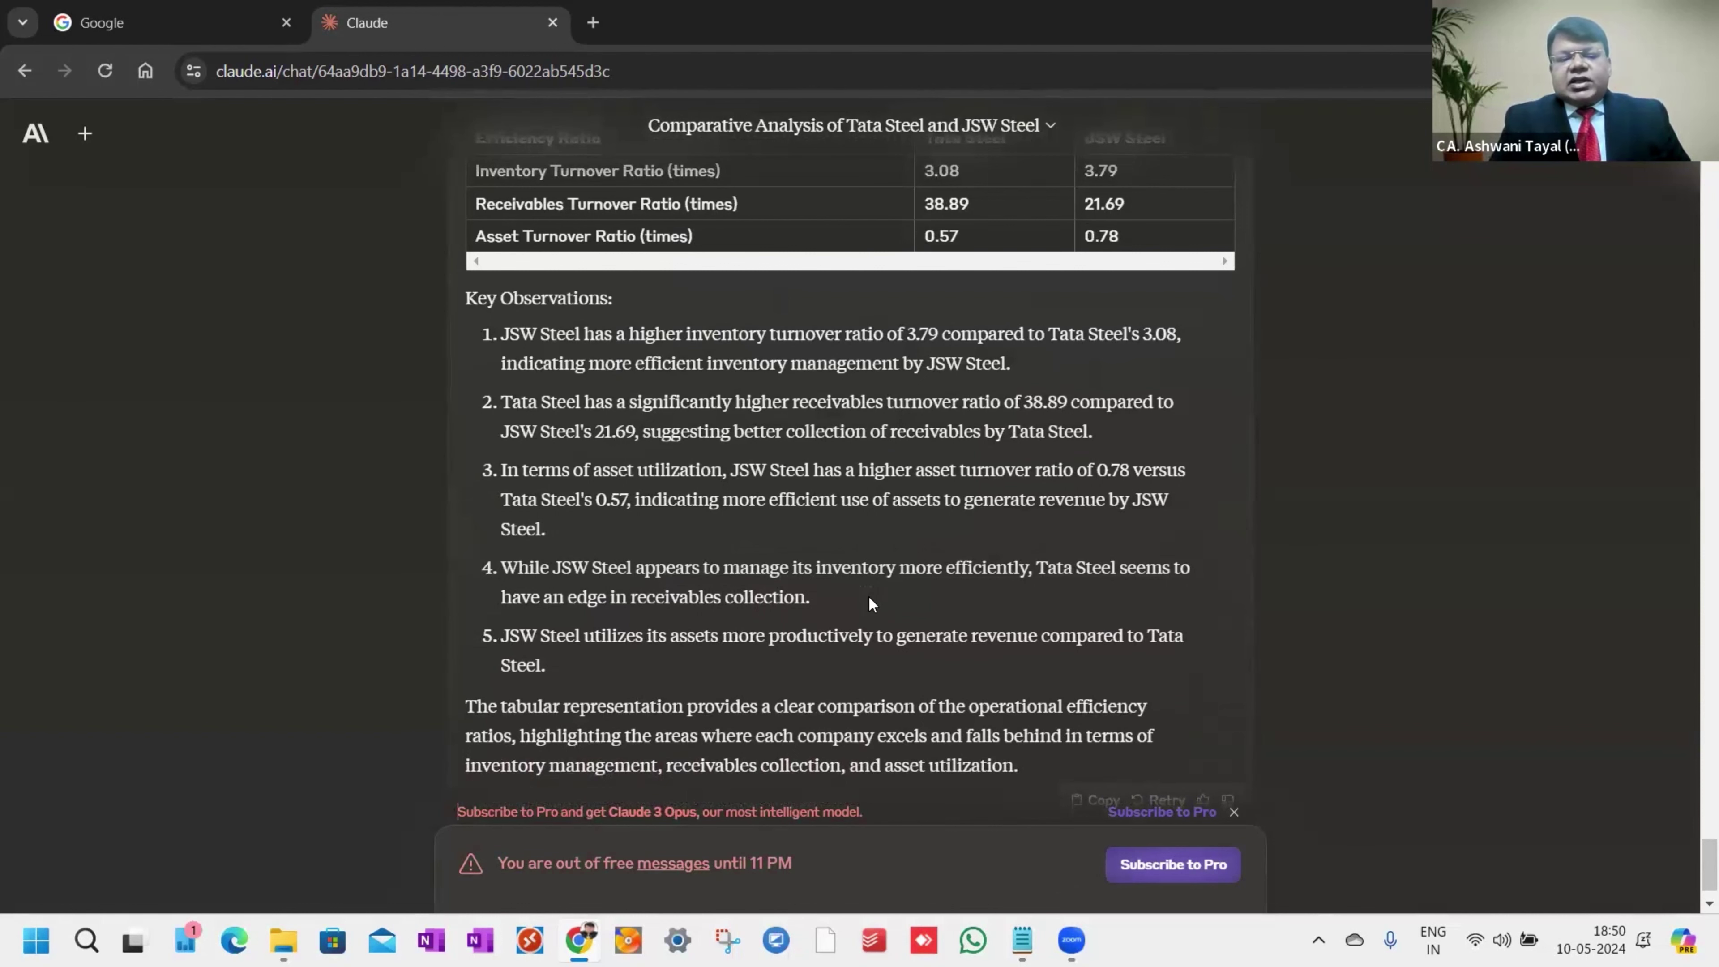
scroll(870, 596, down, 1)
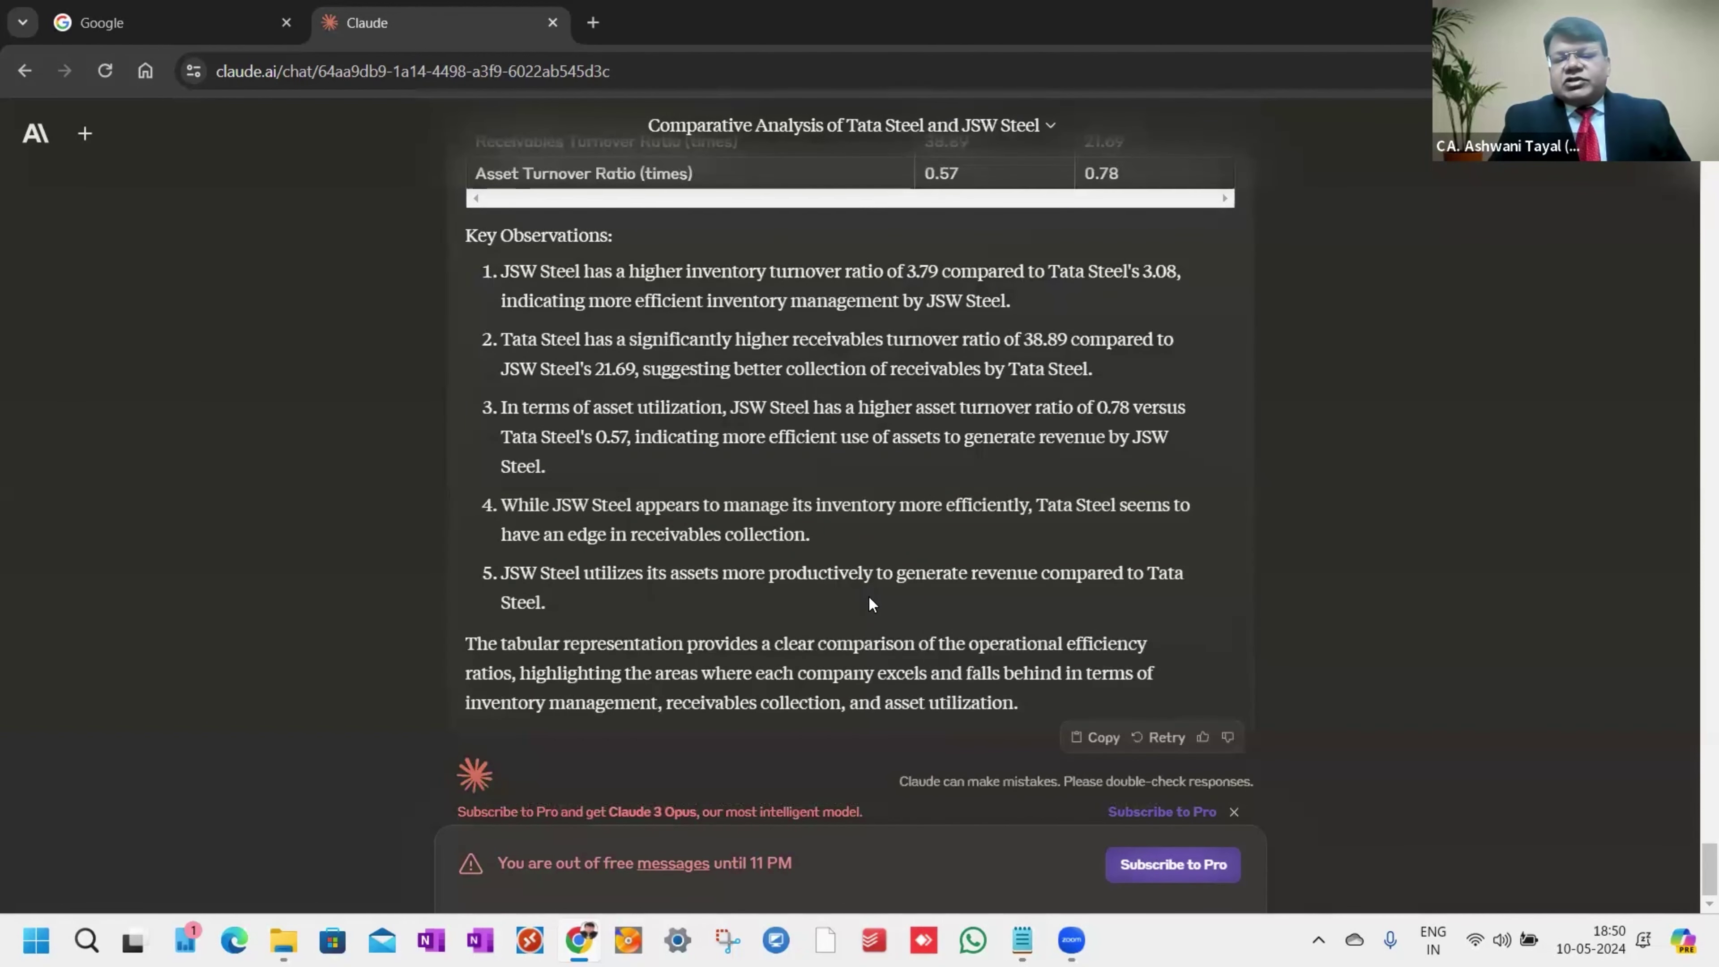